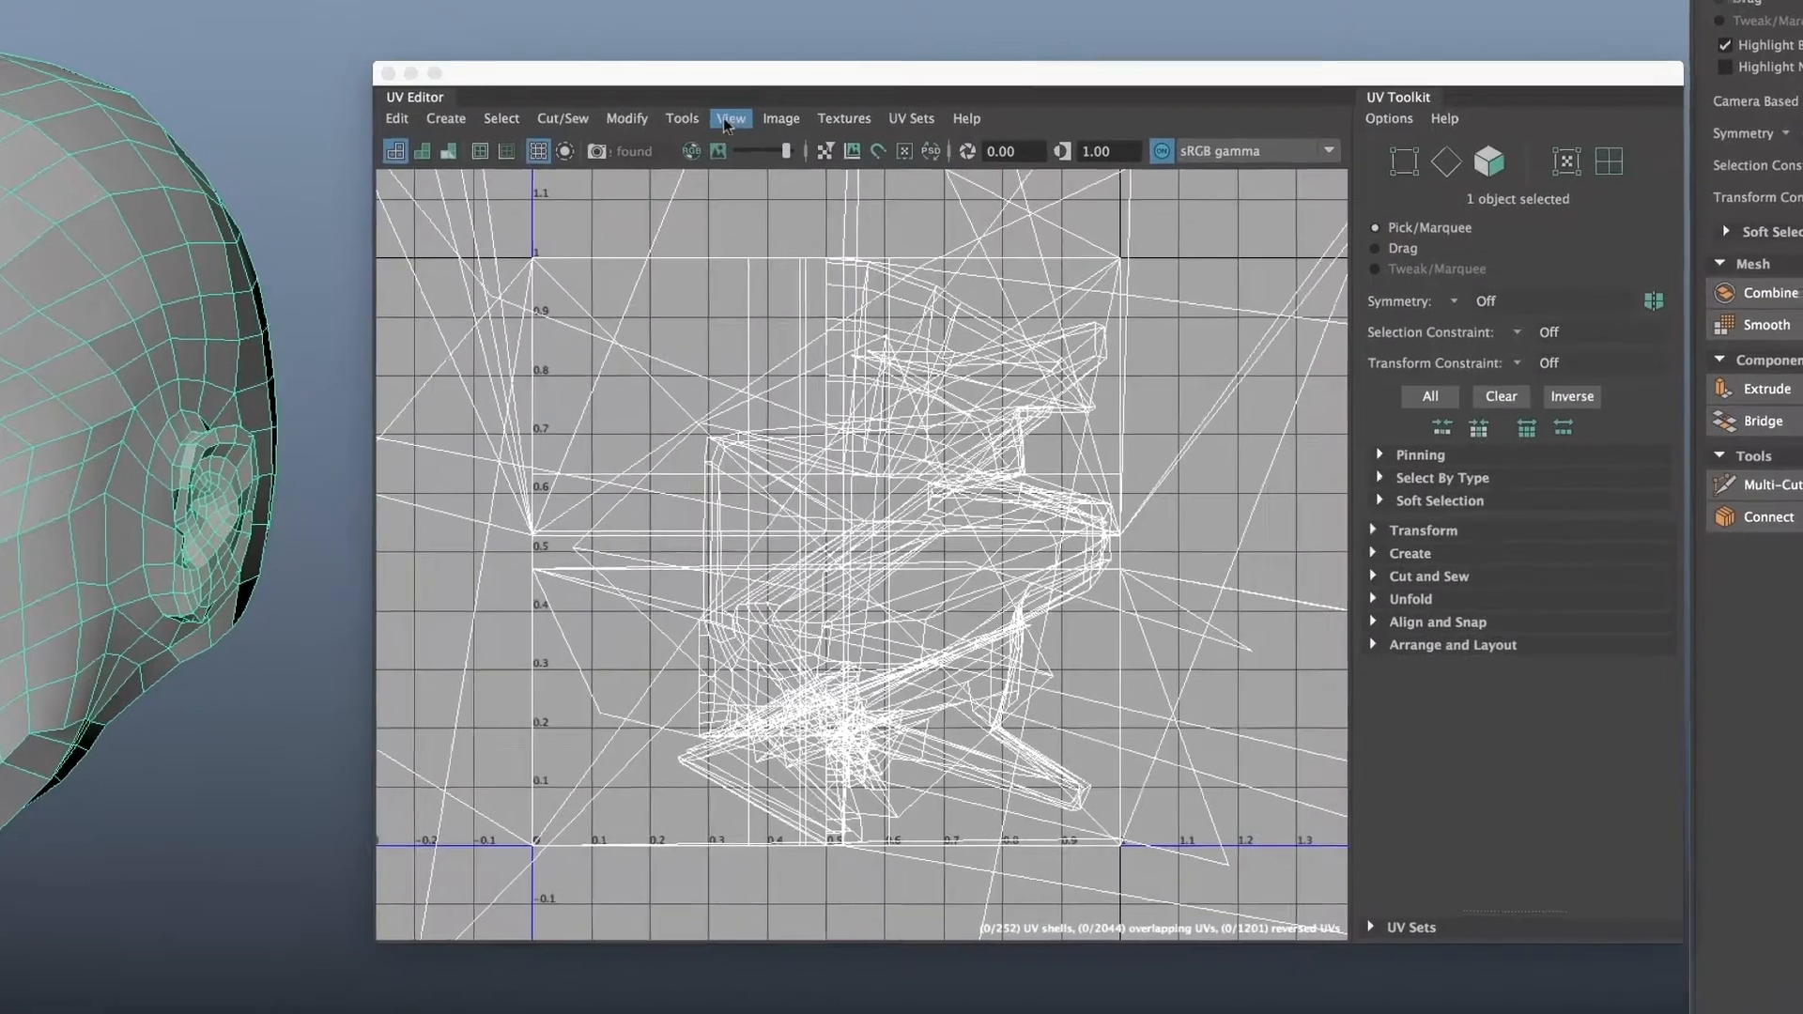
# - Project planar UVs onto the face mesh from the Z axis, fitted to the bounding box
pyautogui.click(682, 119)
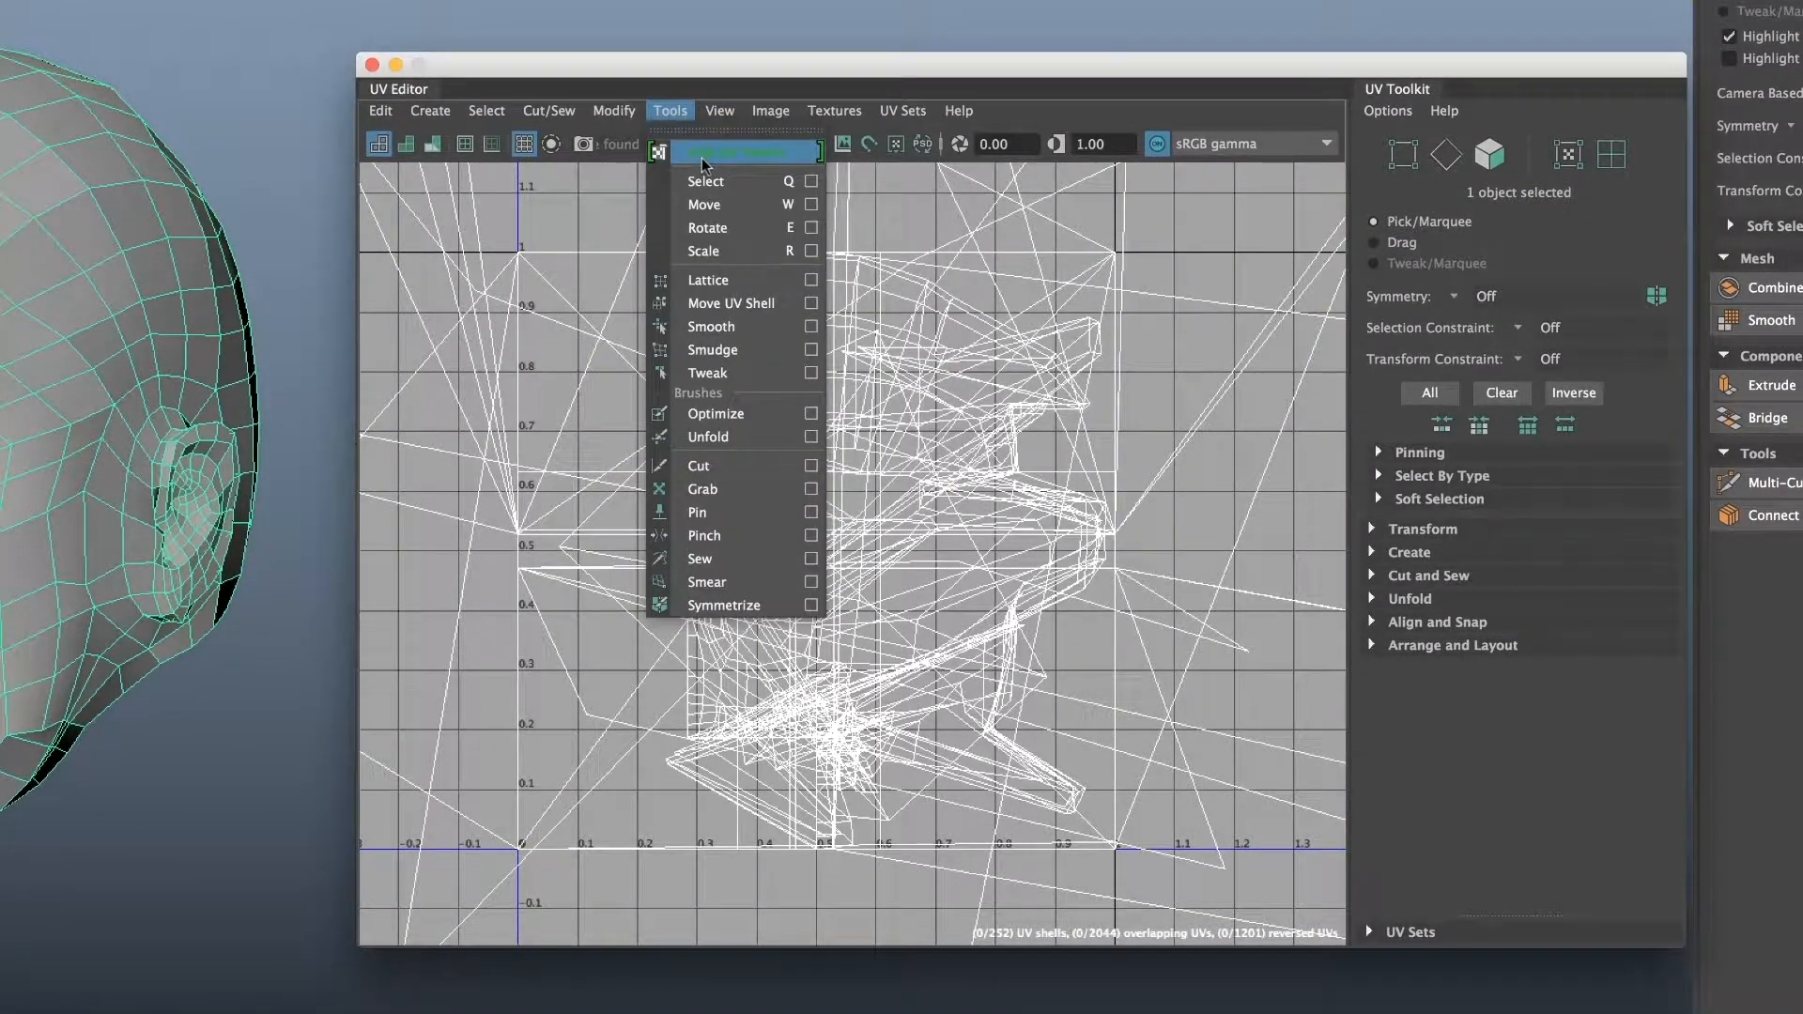
pyautogui.click(873, 376)
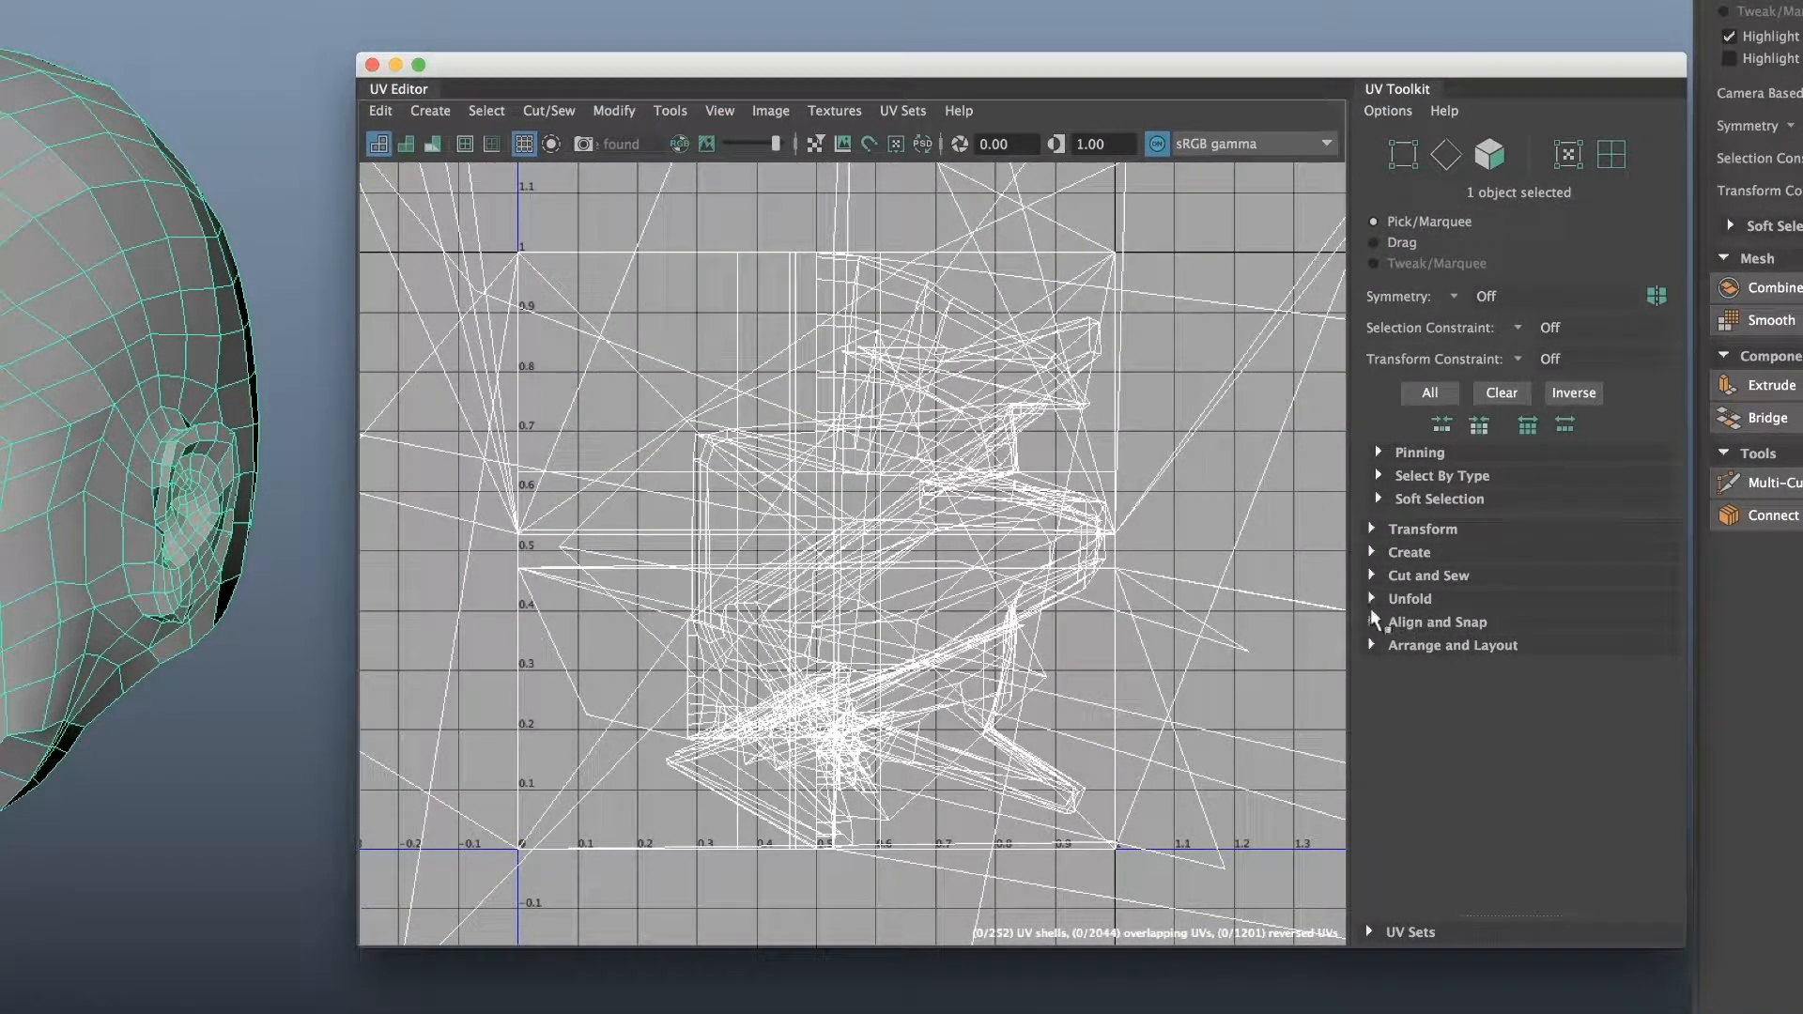
pyautogui.click(1372, 554)
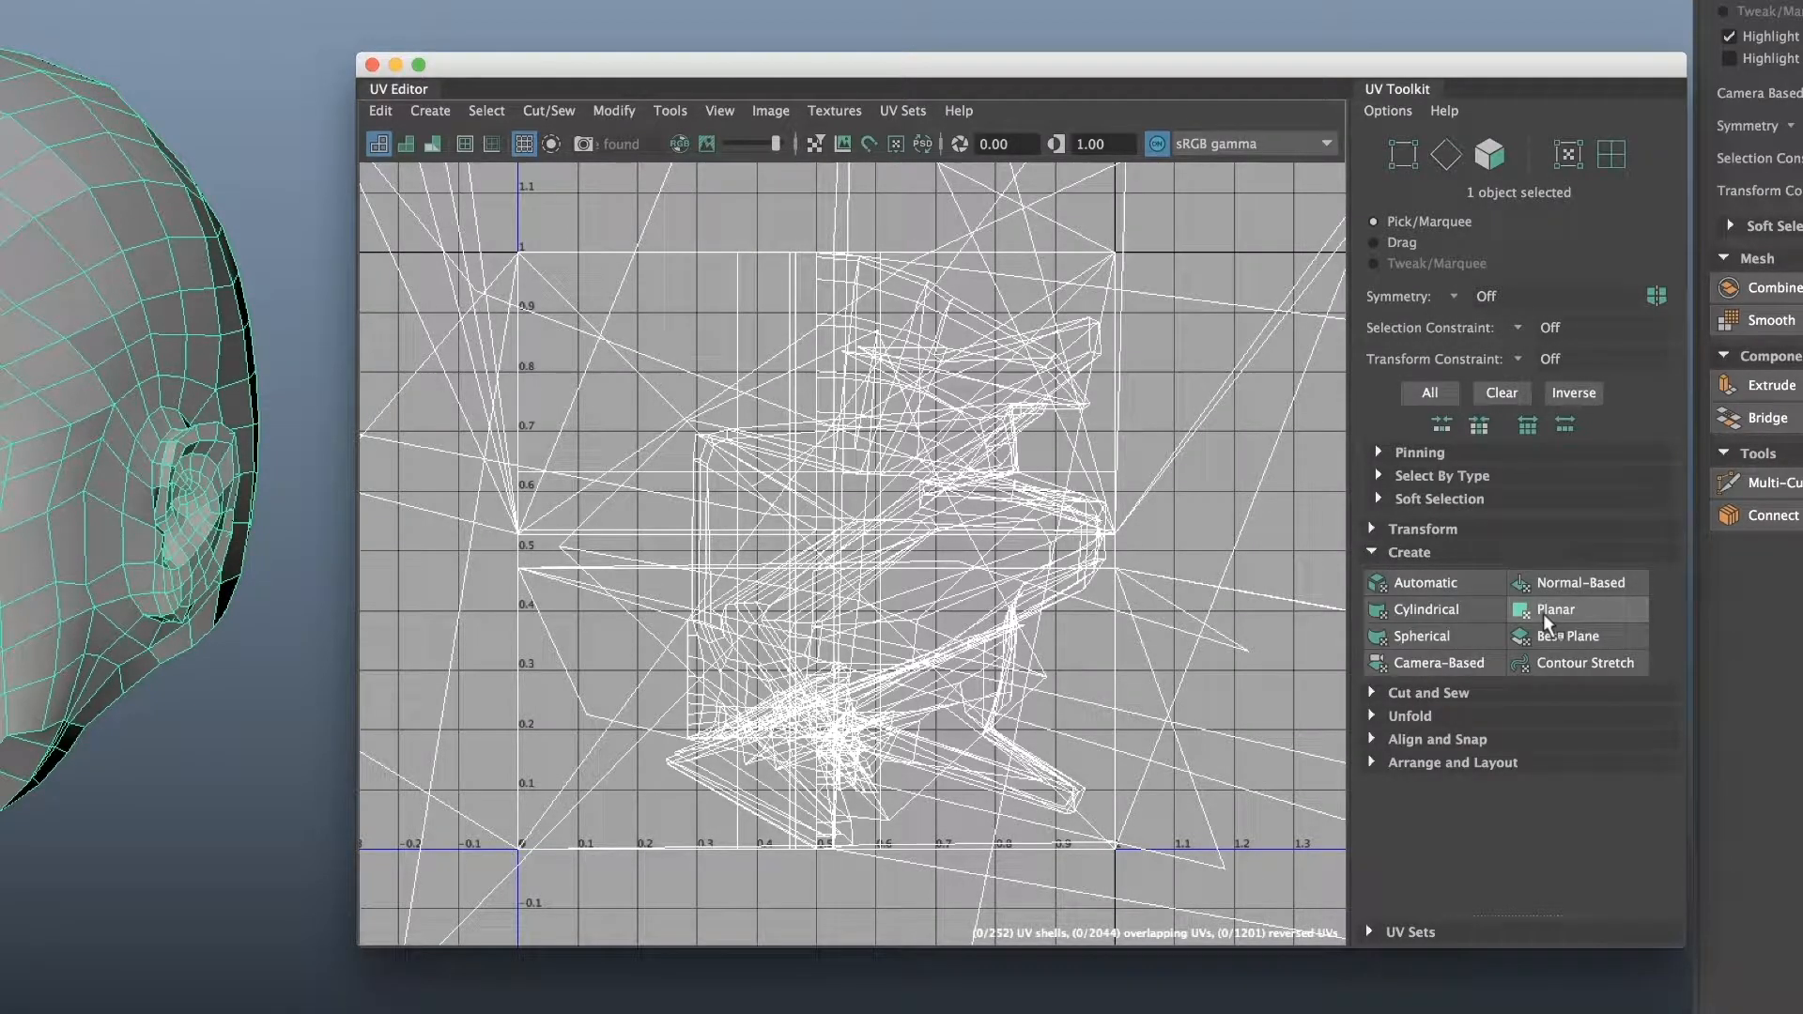
pyautogui.keyDown('shift'); pyautogui.click(1575, 608); pyautogui.keyUp('shift')
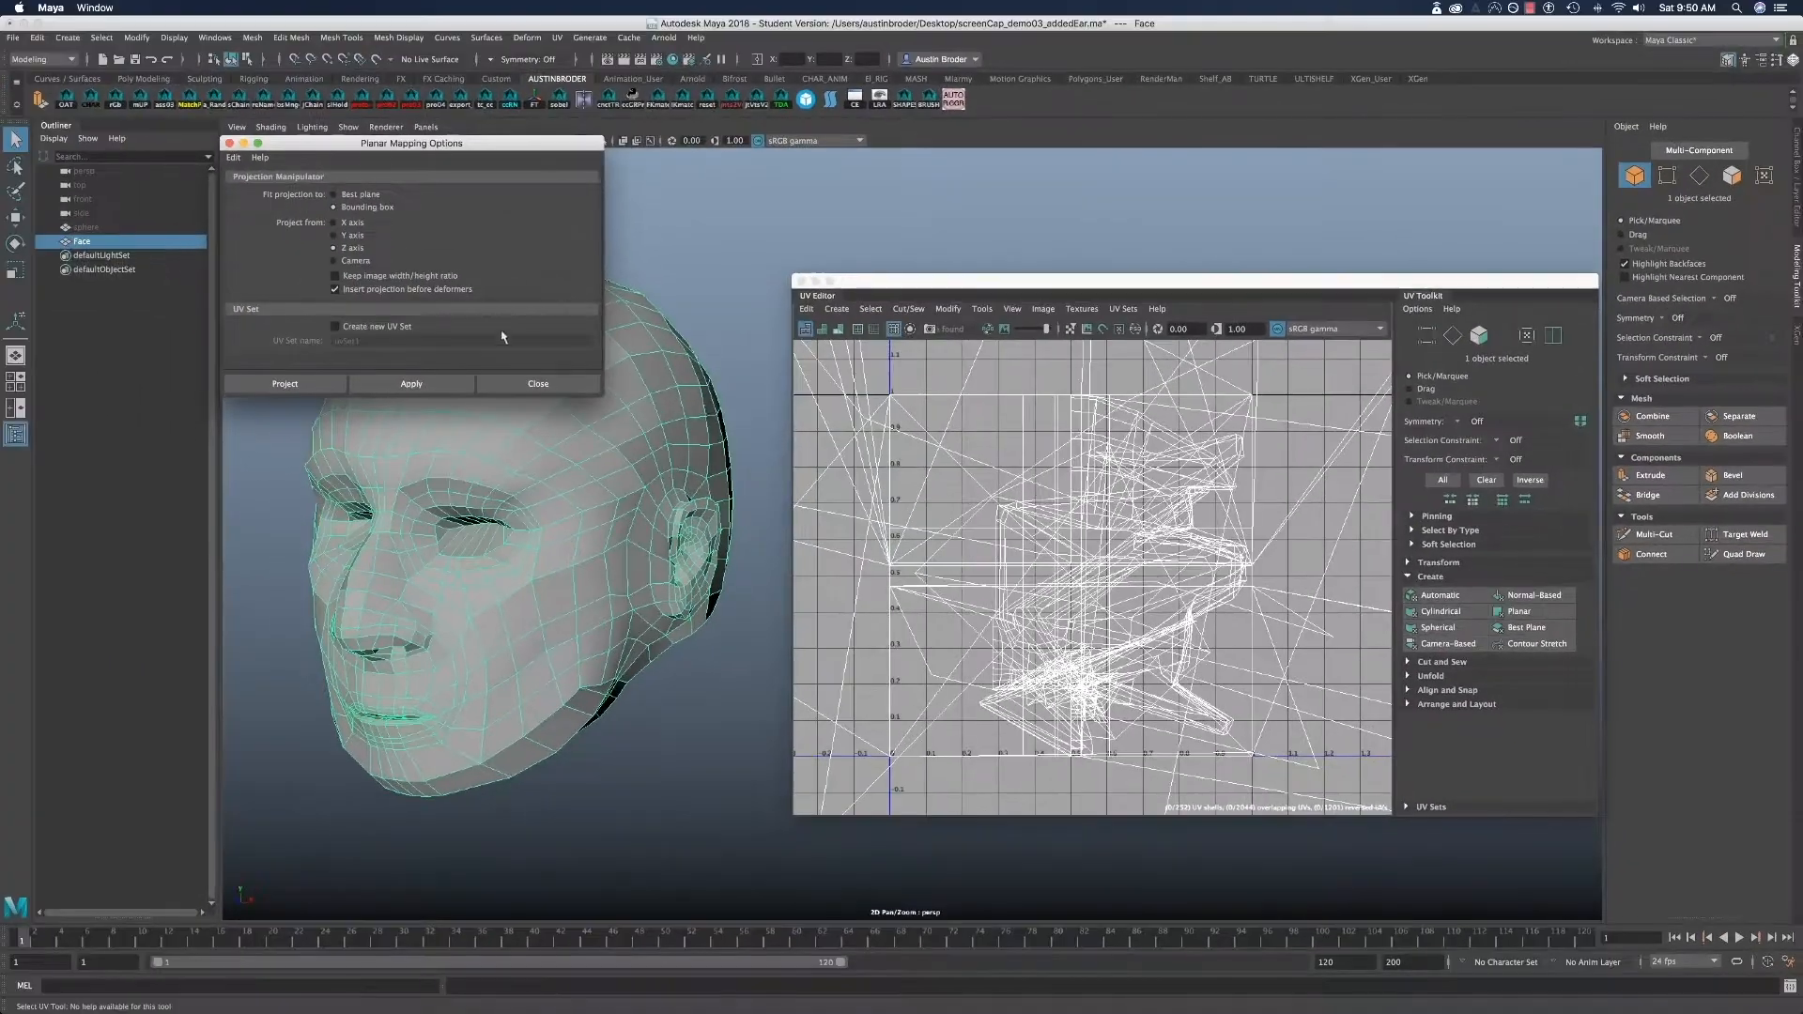
pyautogui.moveTo(424, 152); pyautogui.dragTo(580, 298)
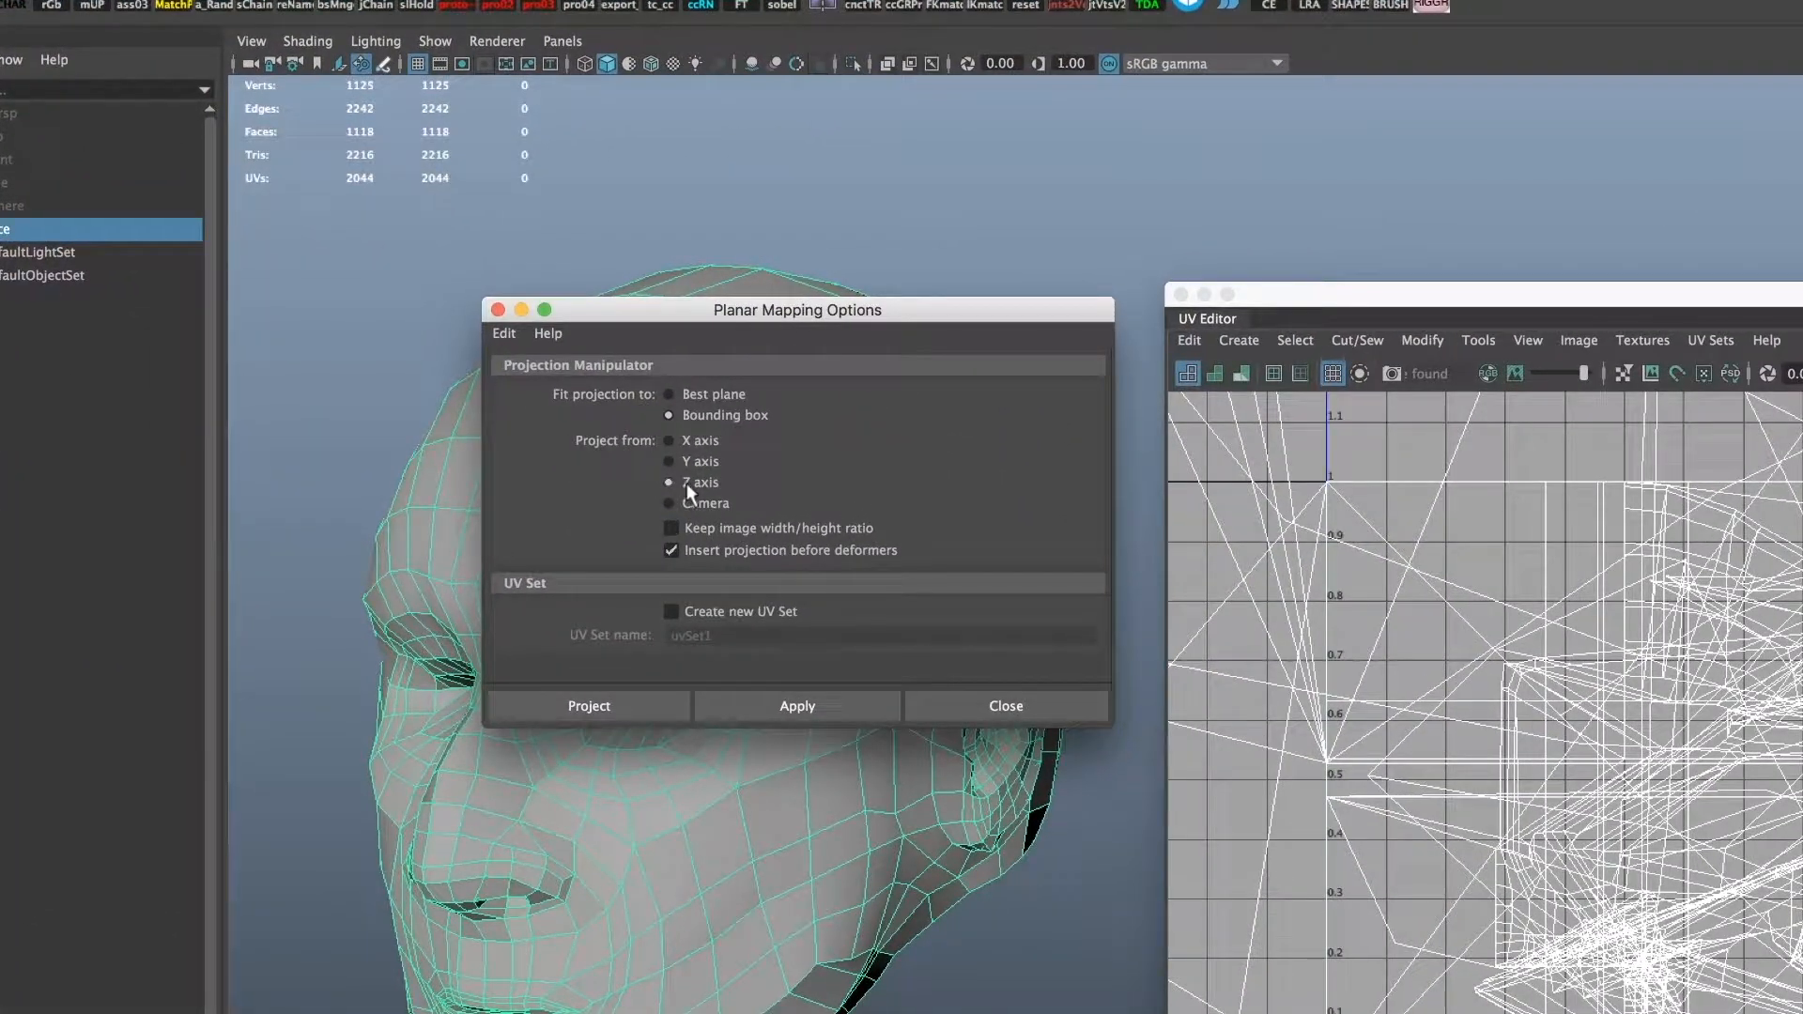
pyautogui.click(624, 700)
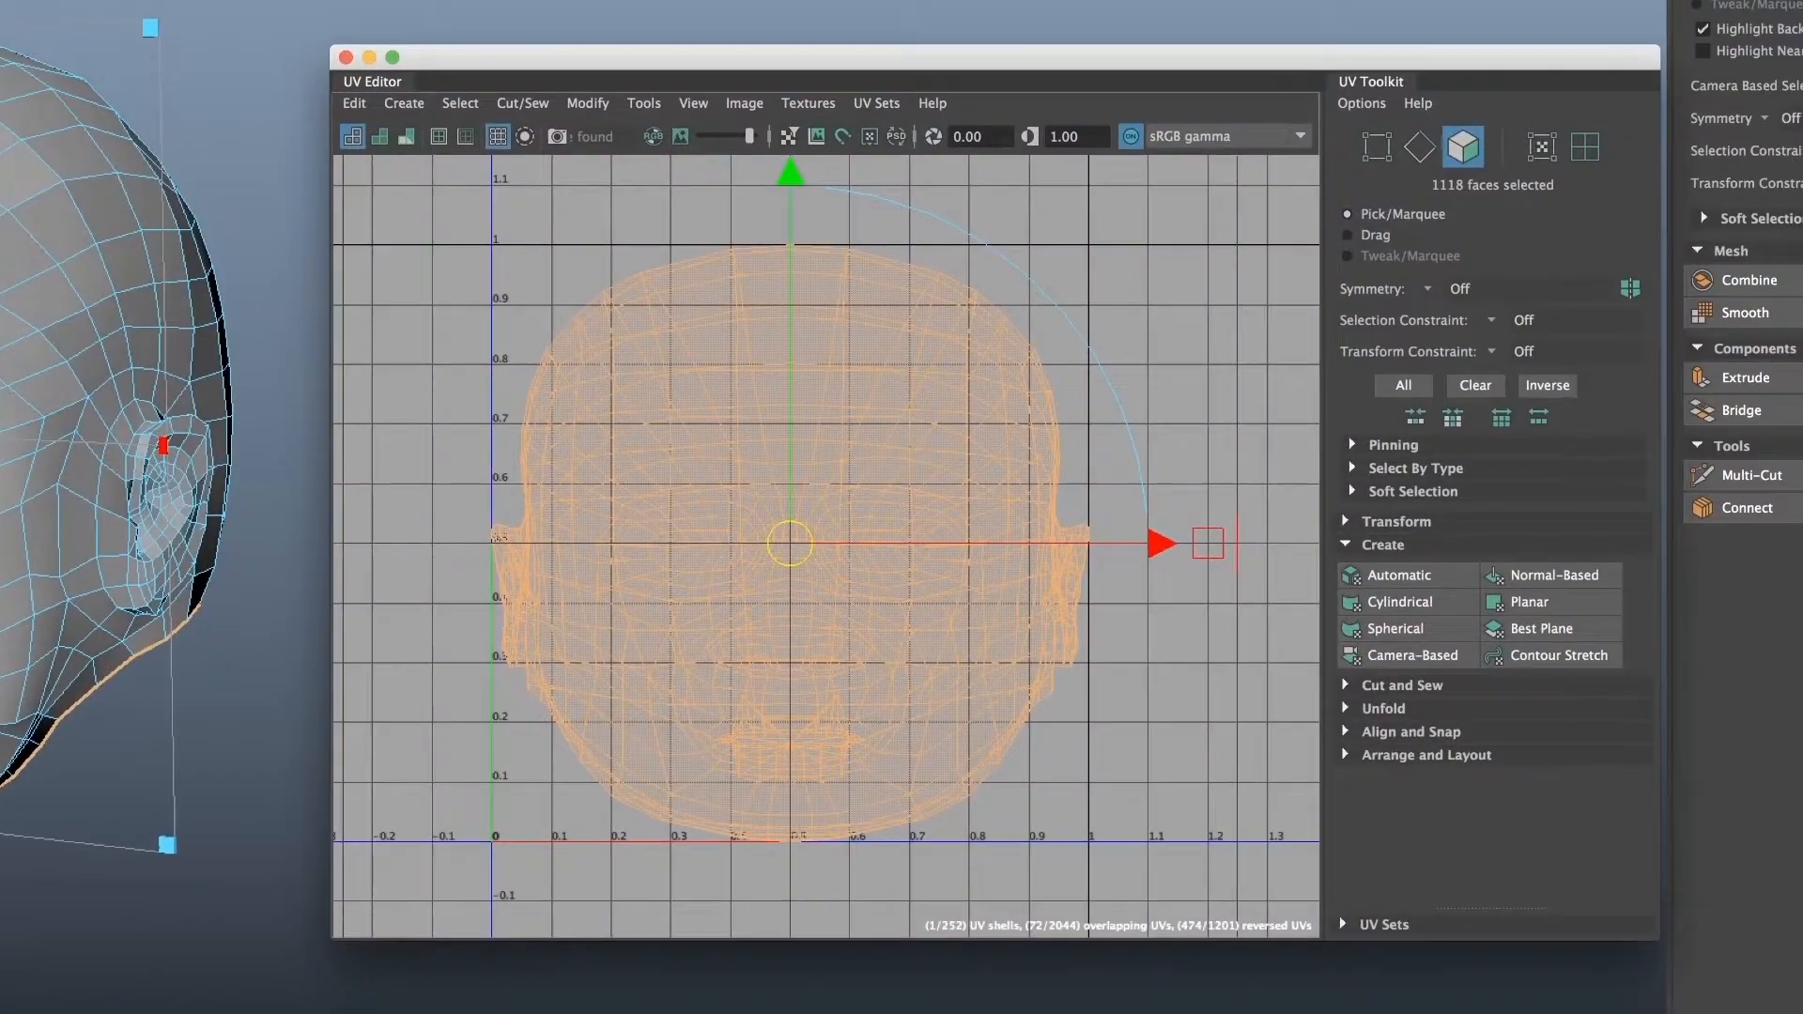
pyautogui.click(1132, 715)
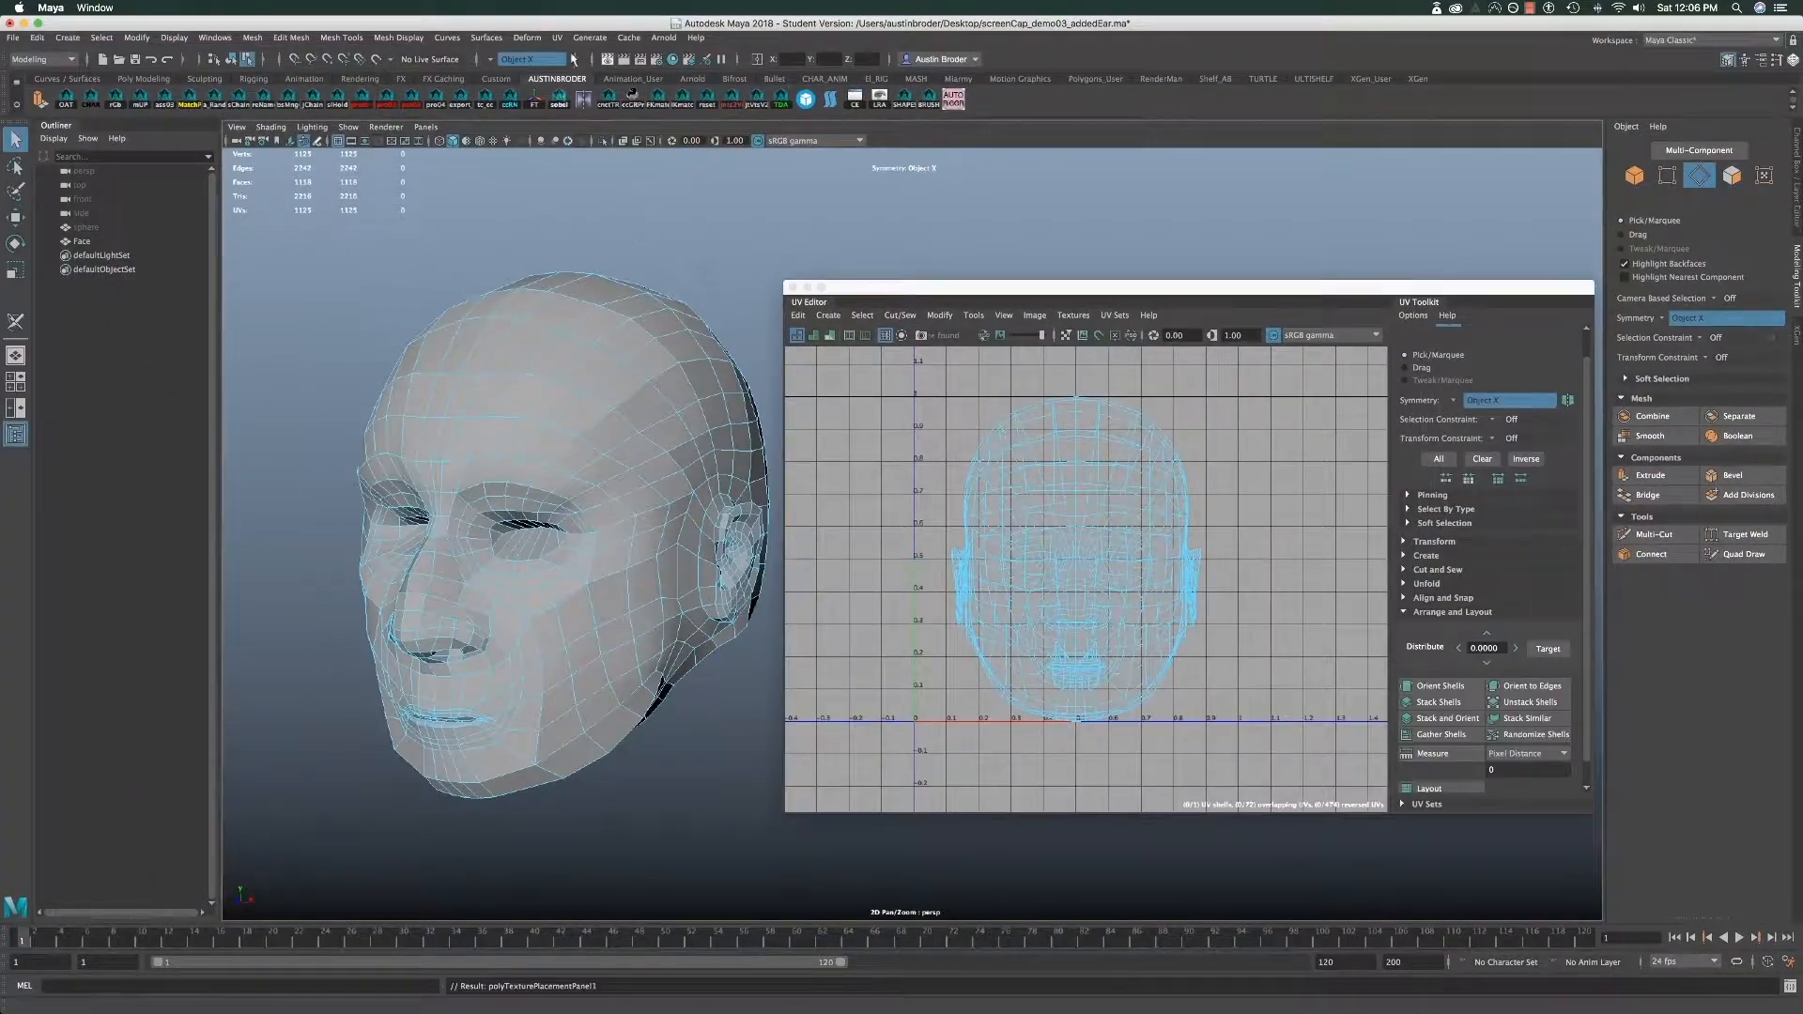
# - Cut a UV seam along the head's centre line from the upper forehead back over the crown with the 3D Cut and Sew UV Tool
pyautogui.click(535, 23)
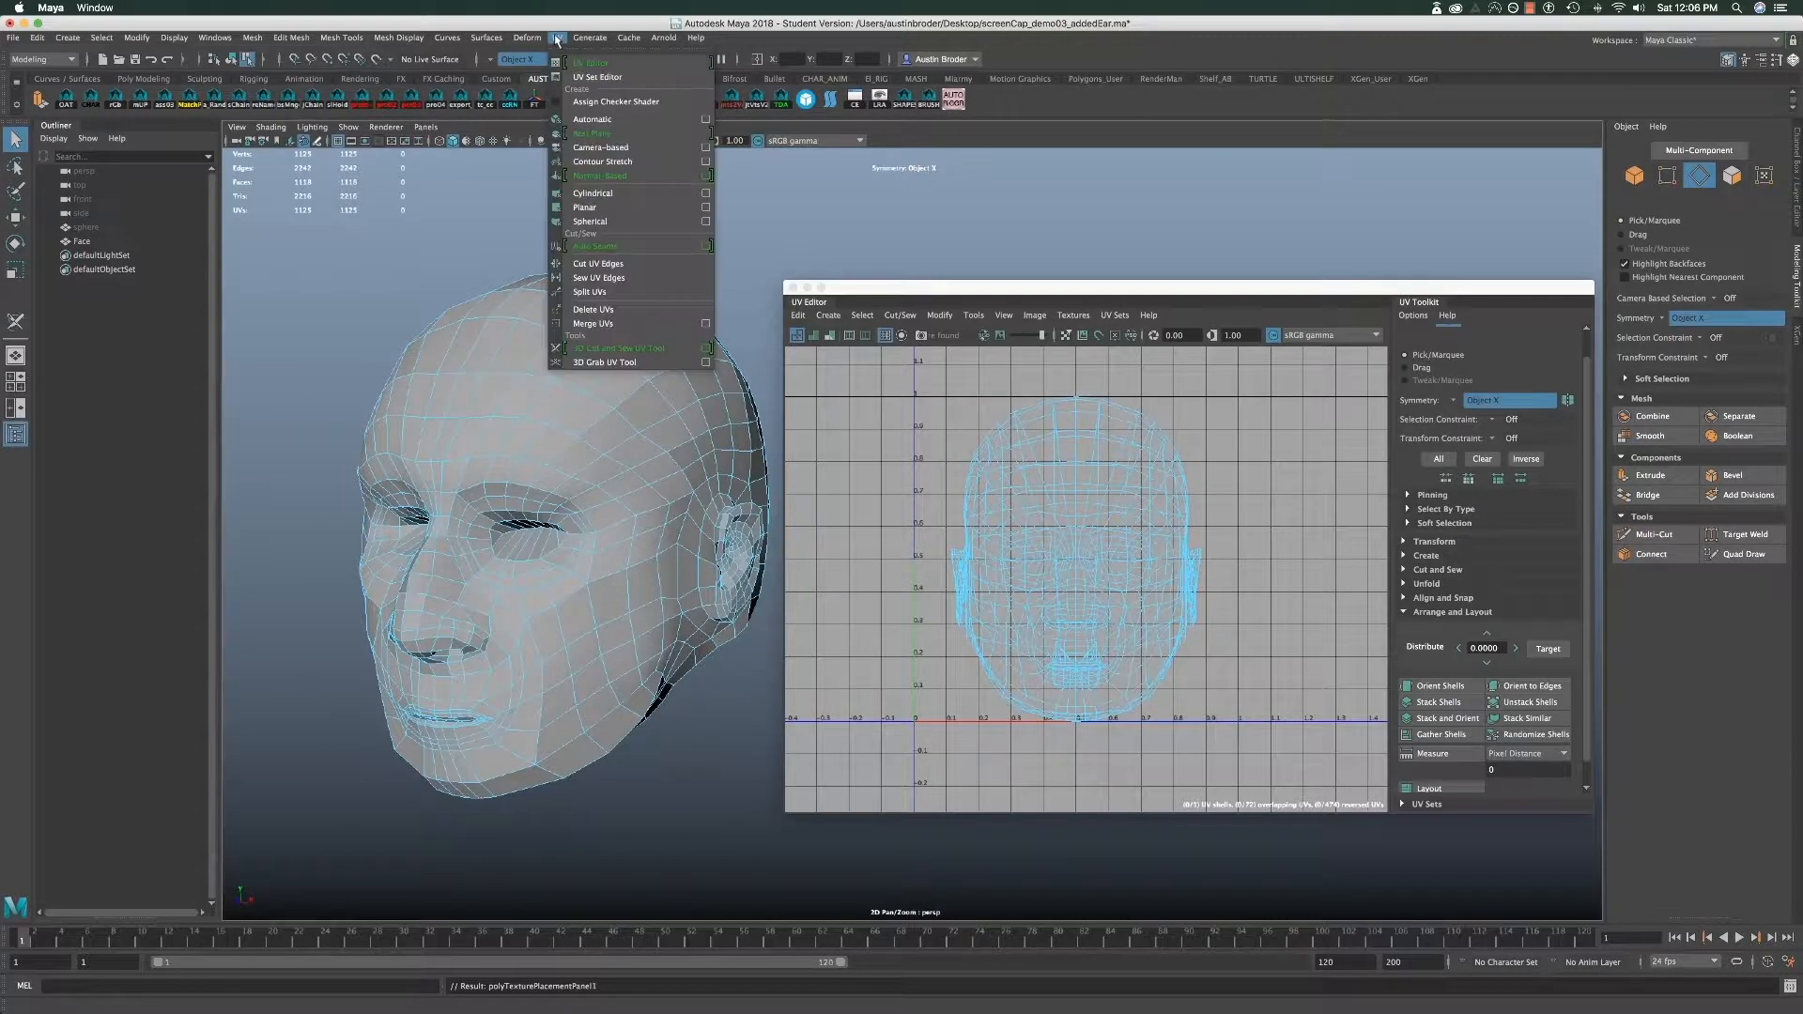
pyautogui.click(607, 354)
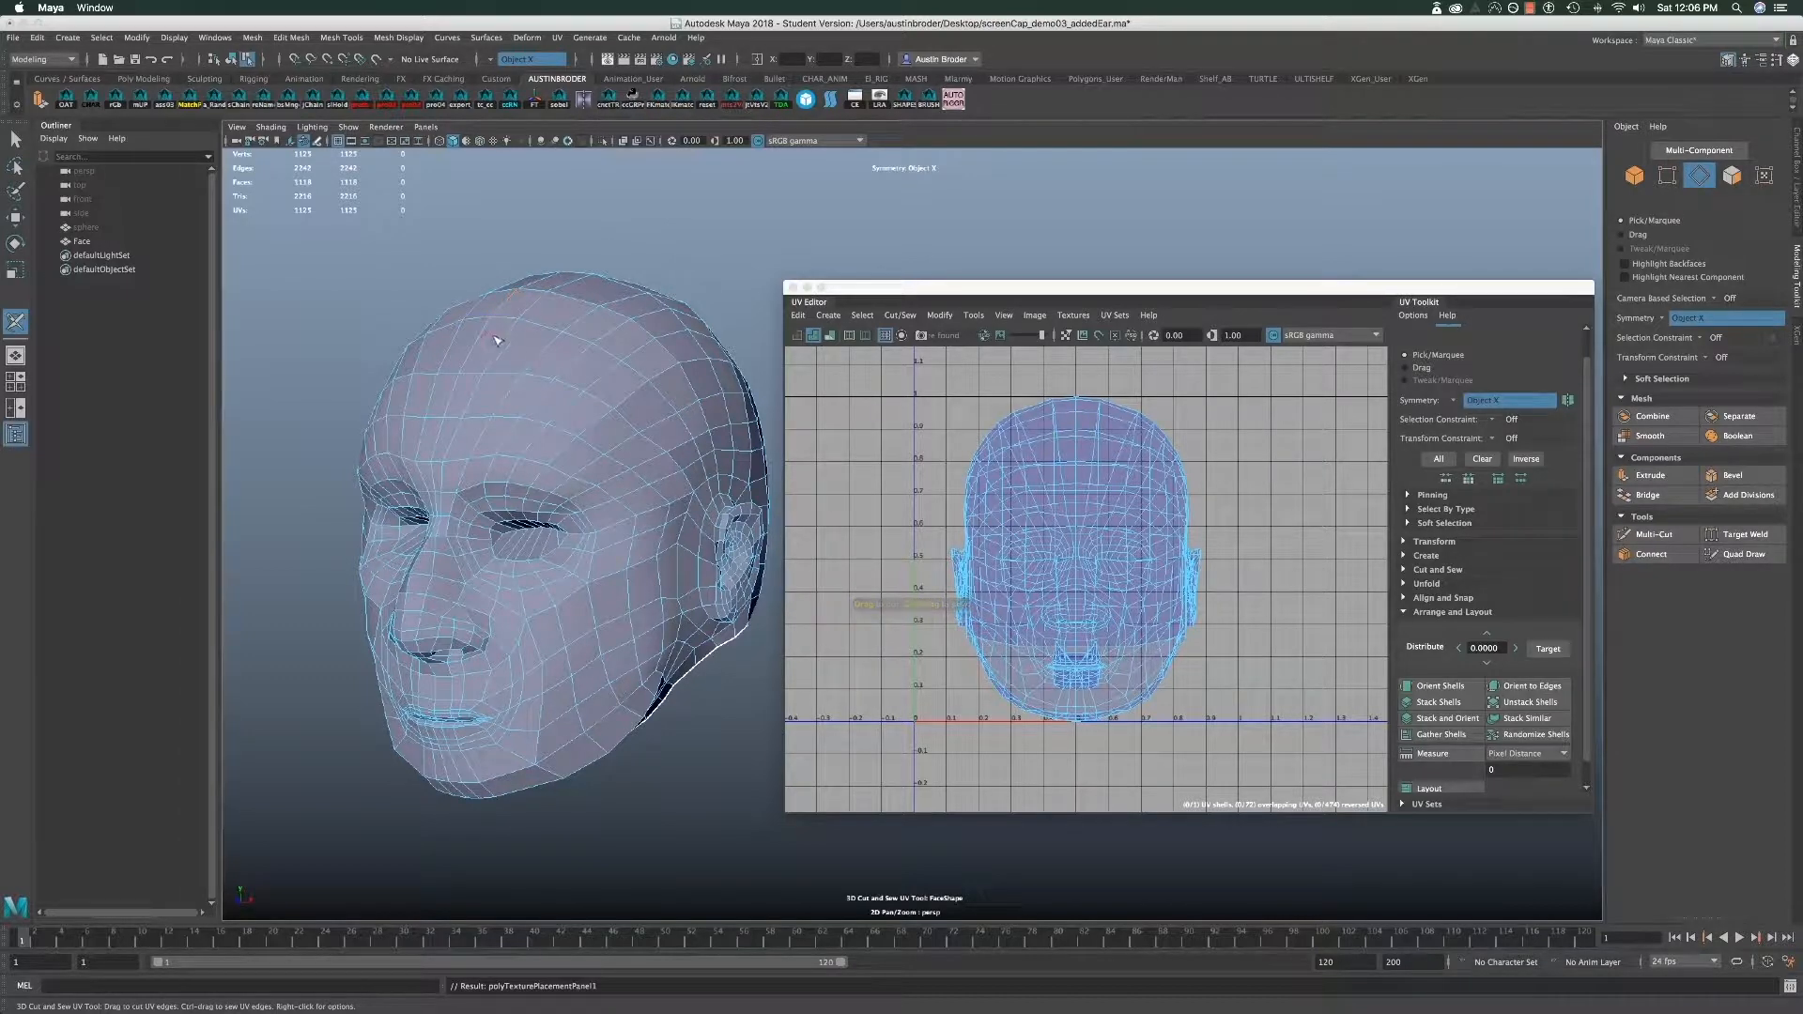
pyautogui.moveTo(499, 316)
pyautogui.keyDown('alt'); pyautogui.mouseDown()
pyautogui.moveTo(455, 434)
pyautogui.moveTo(495, 336)
pyautogui.mouseUp(); pyautogui.keyUp('alt')
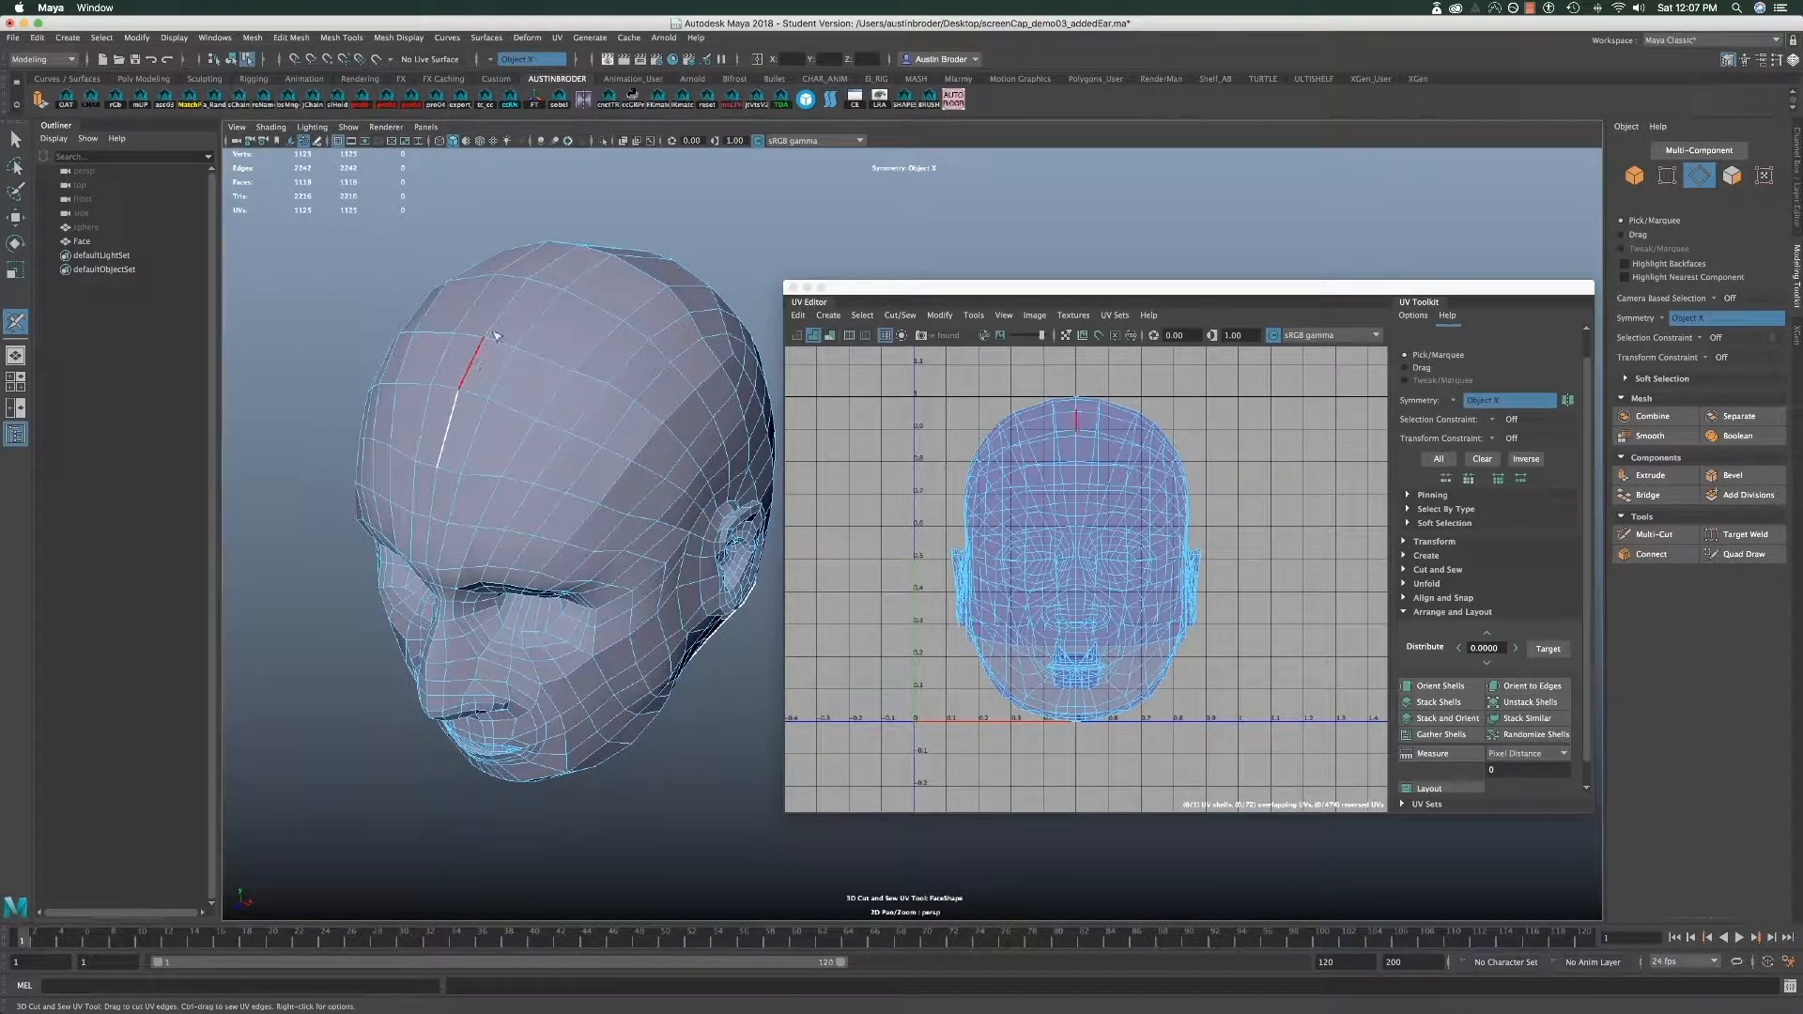
pyautogui.keyDown('alt'); pyautogui.moveTo(566, 262); pyautogui.dragTo(488, 470); pyautogui.keyUp('alt')
# - Cut UV seams around the ears and the eye sockets to separate them from the face shell
pyautogui.click(595, 299)
pyautogui.scroll(3, 620, 508)
pyautogui.scroll(-5, 621, 507)
pyautogui.doubleClick(602, 547)
pyautogui.scroll(5, 508, 515)
pyautogui.doubleClick(498, 513)
# - Select the whole face object and unfold its UV shells
pyautogui.click(1452, 611)
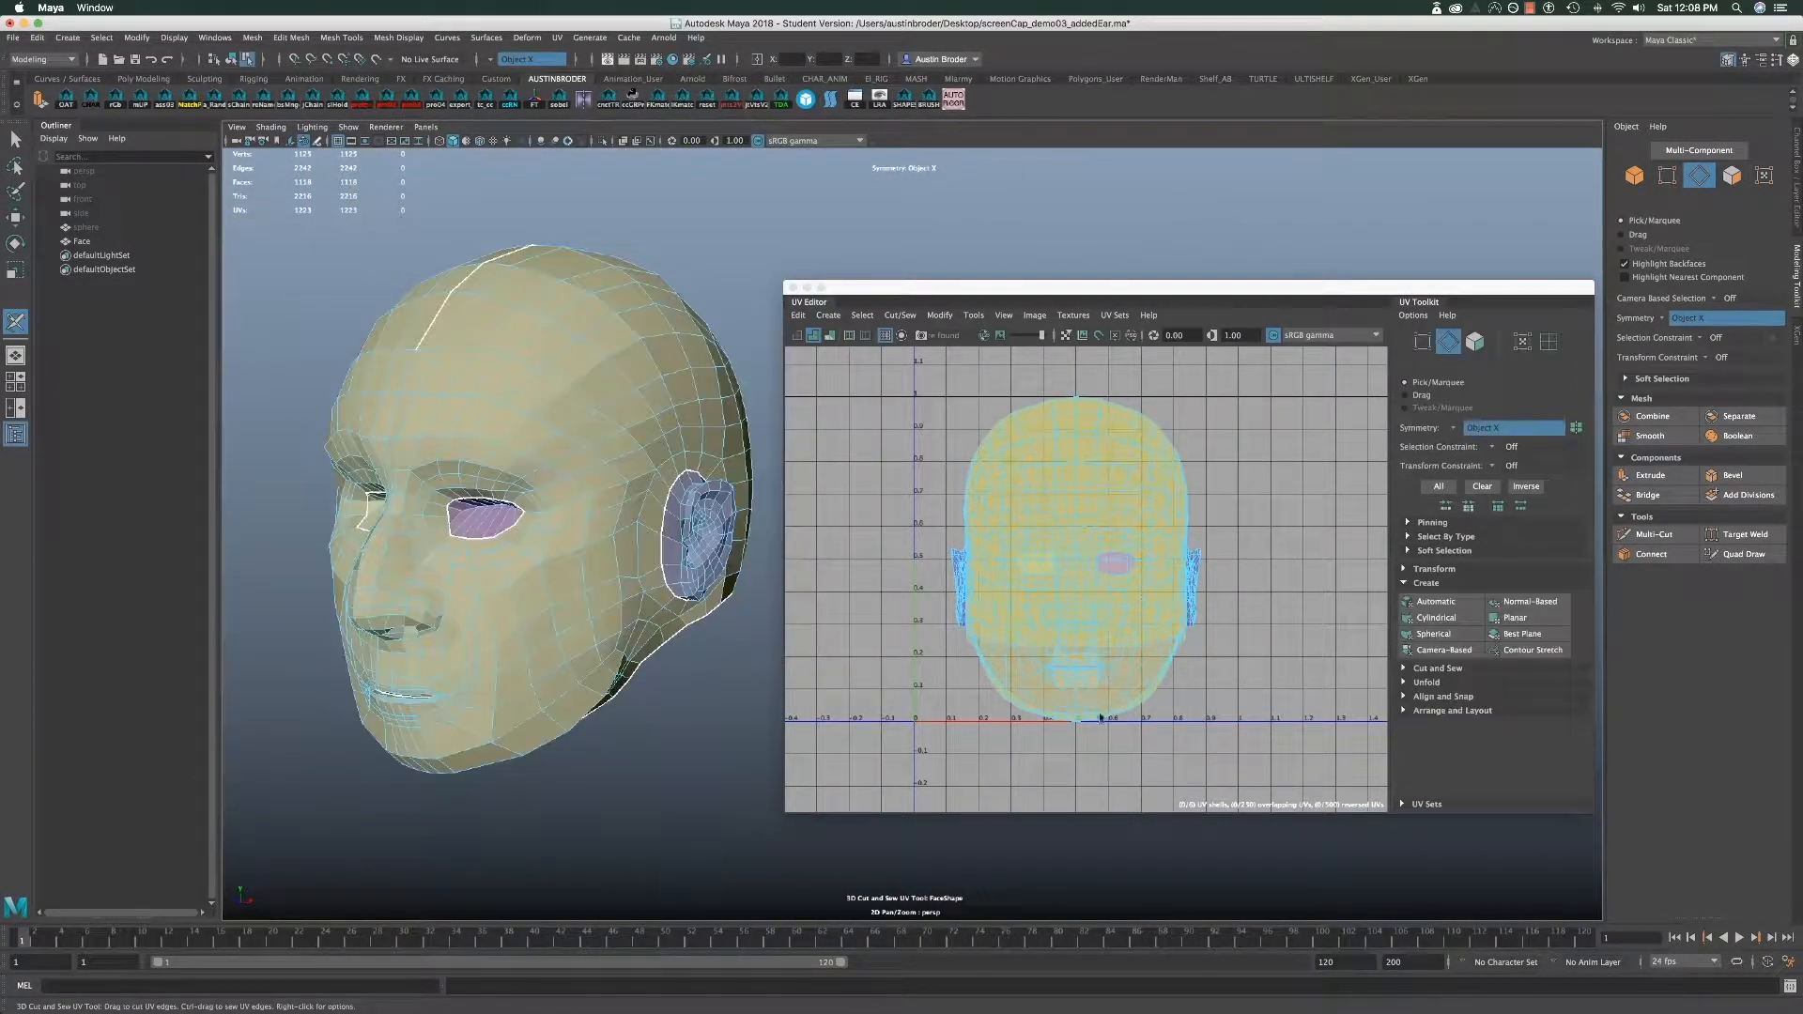
pyautogui.click(1425, 583)
pyautogui.click(1427, 583)
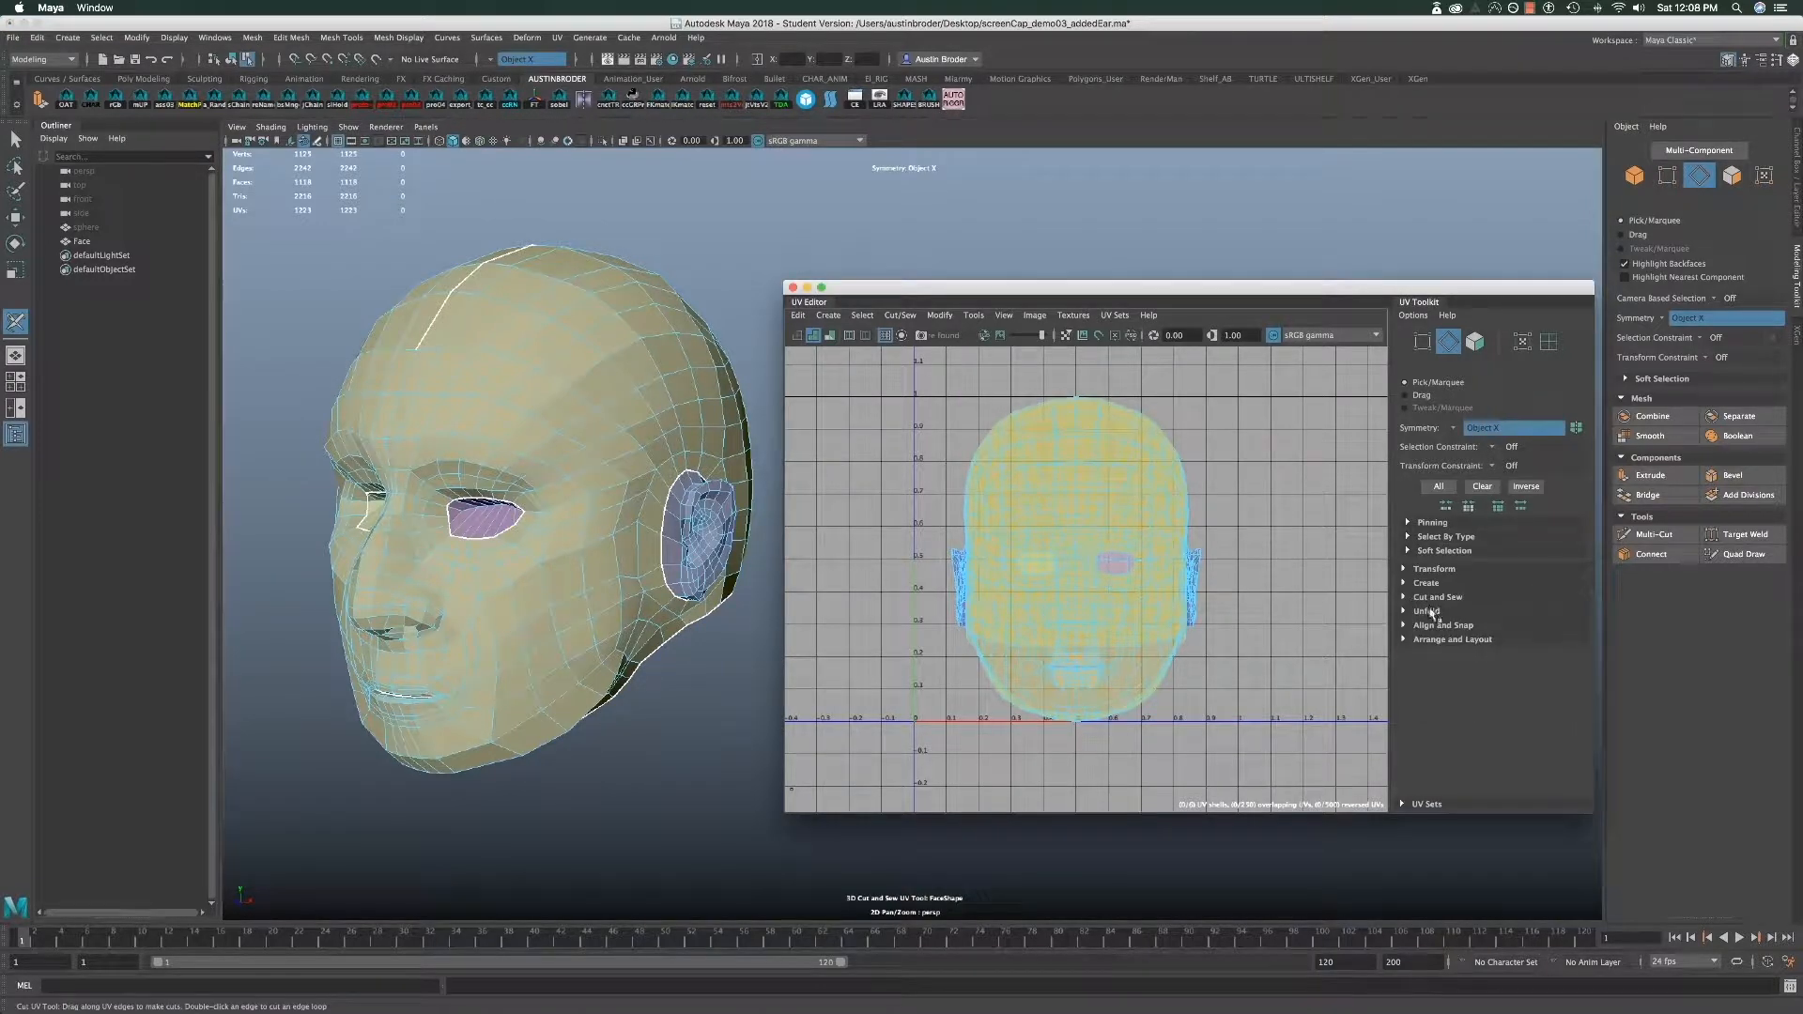
pyautogui.click(1429, 611)
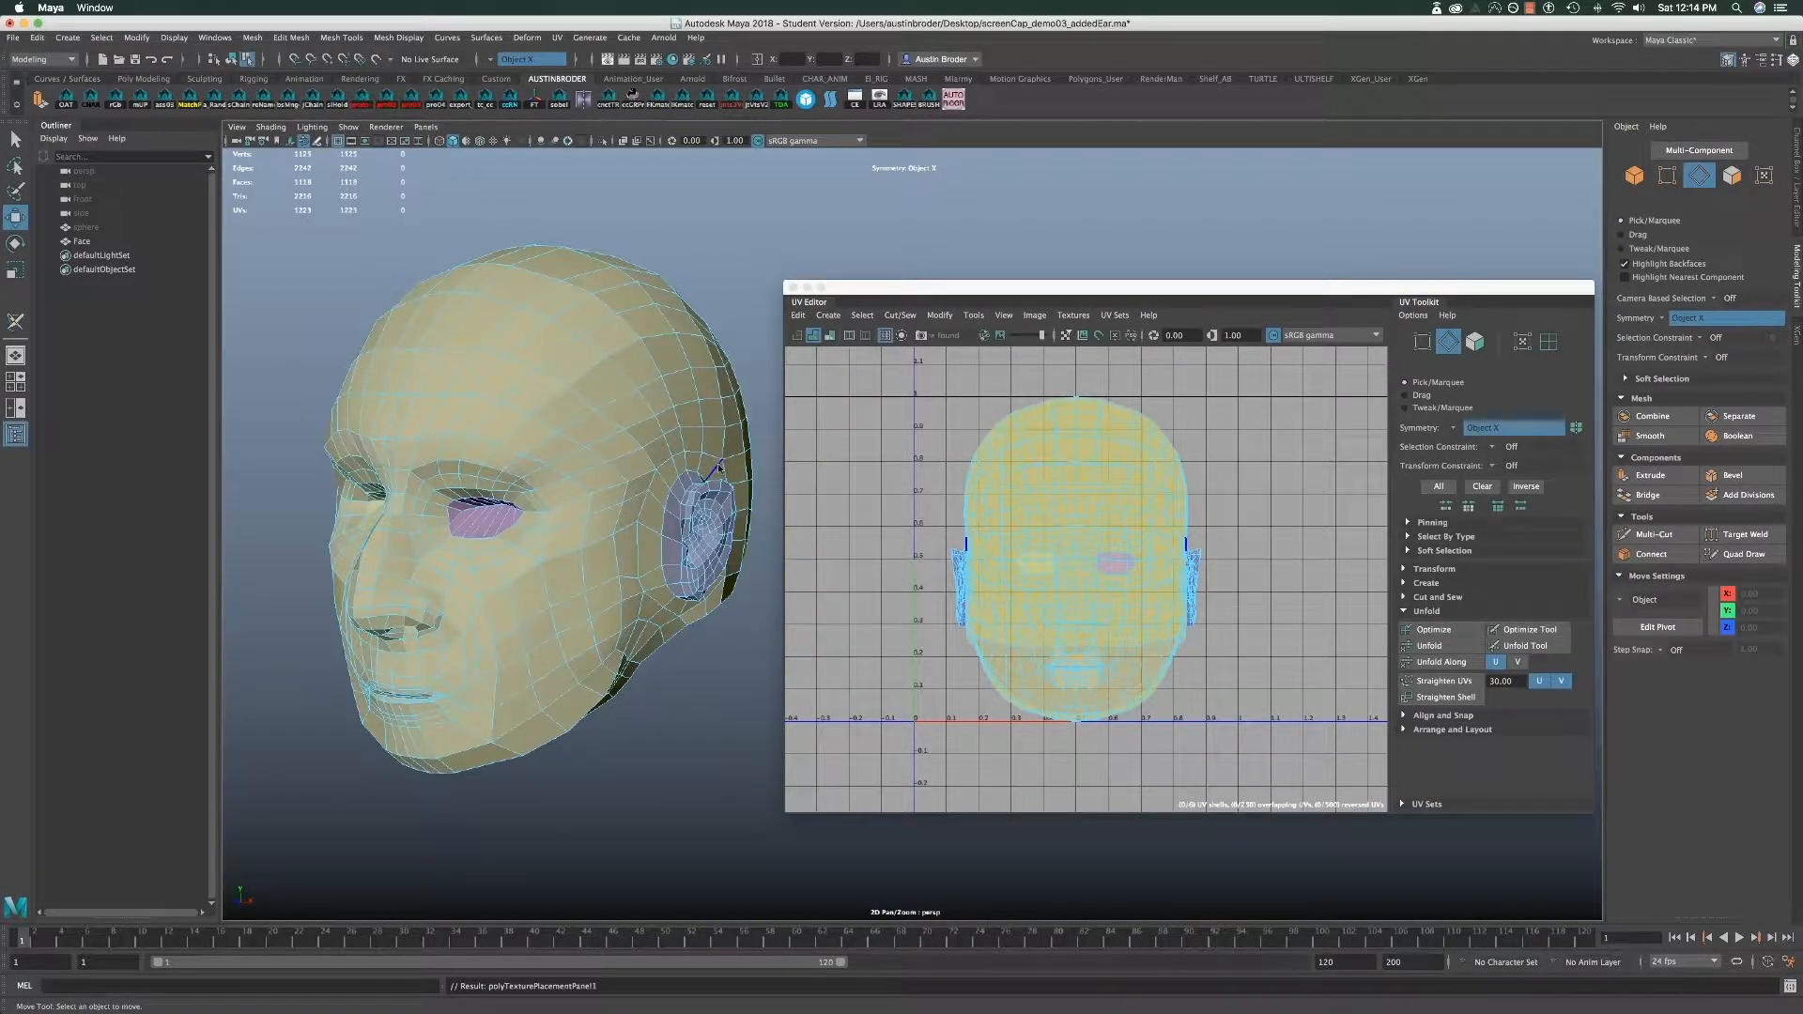
pyautogui.moveTo(719, 466); pyautogui.dragTo(765, 449, button='right')
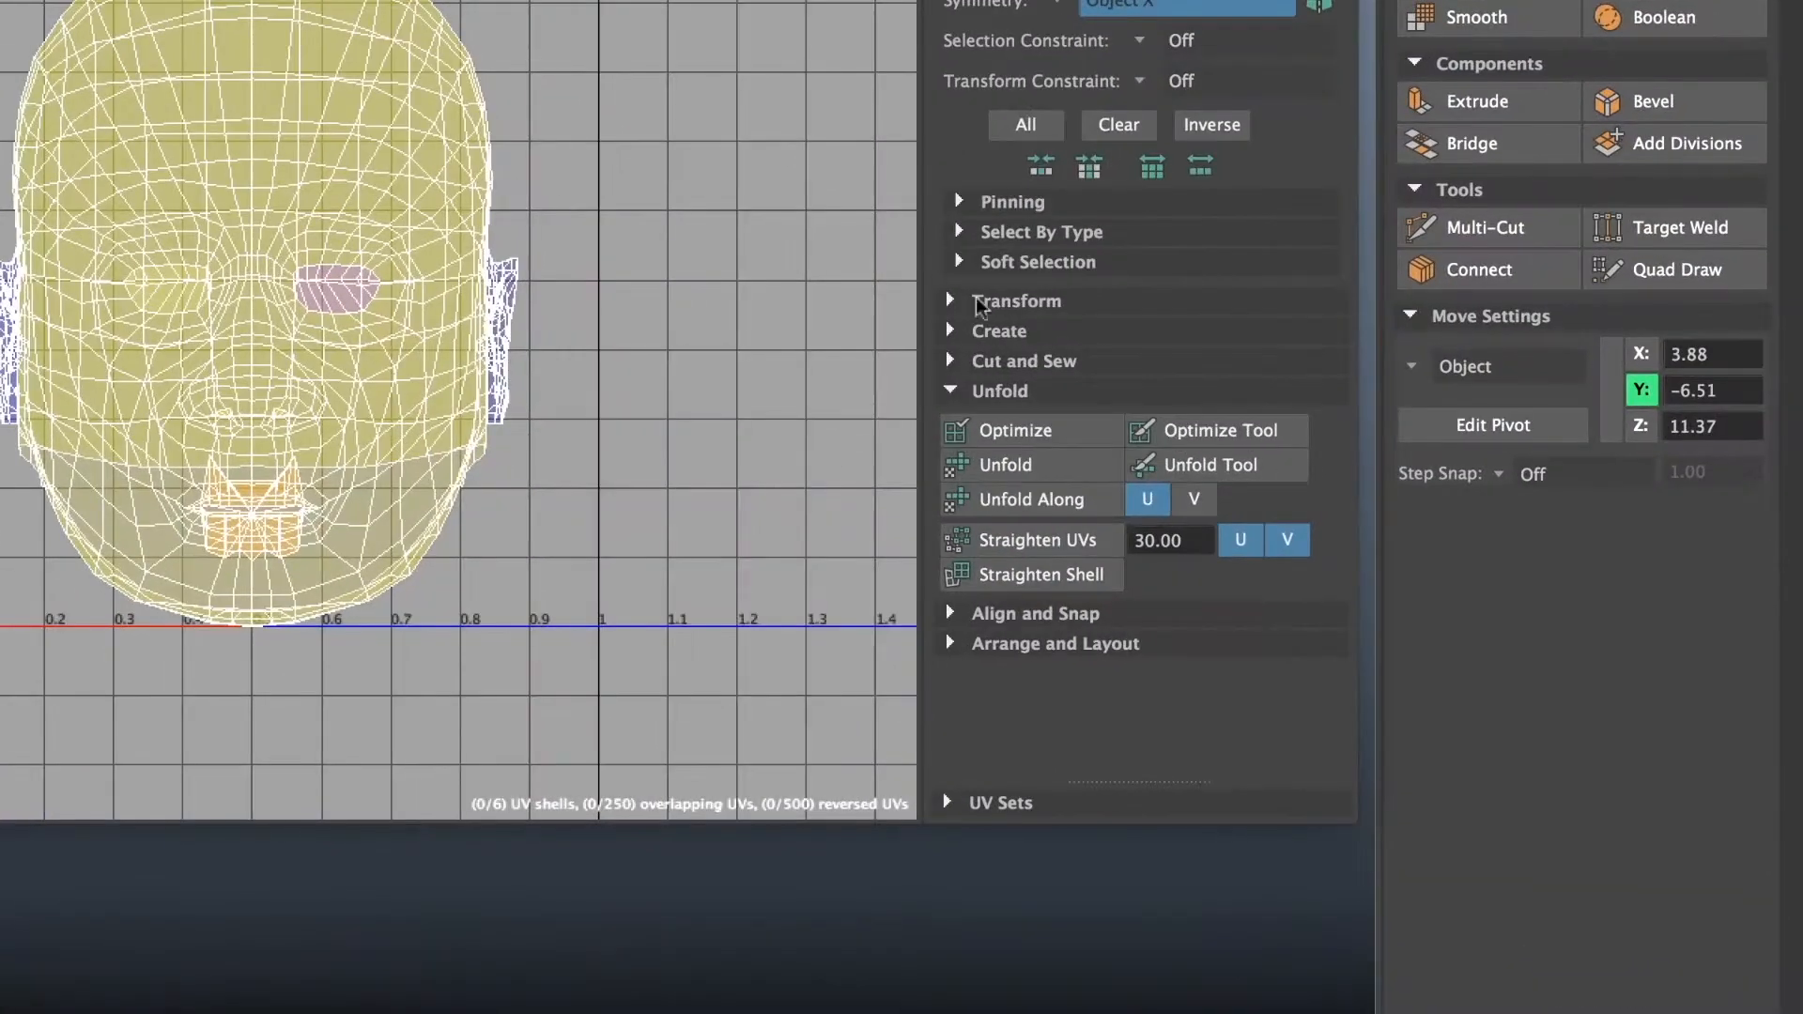
pyautogui.click(1004, 467)
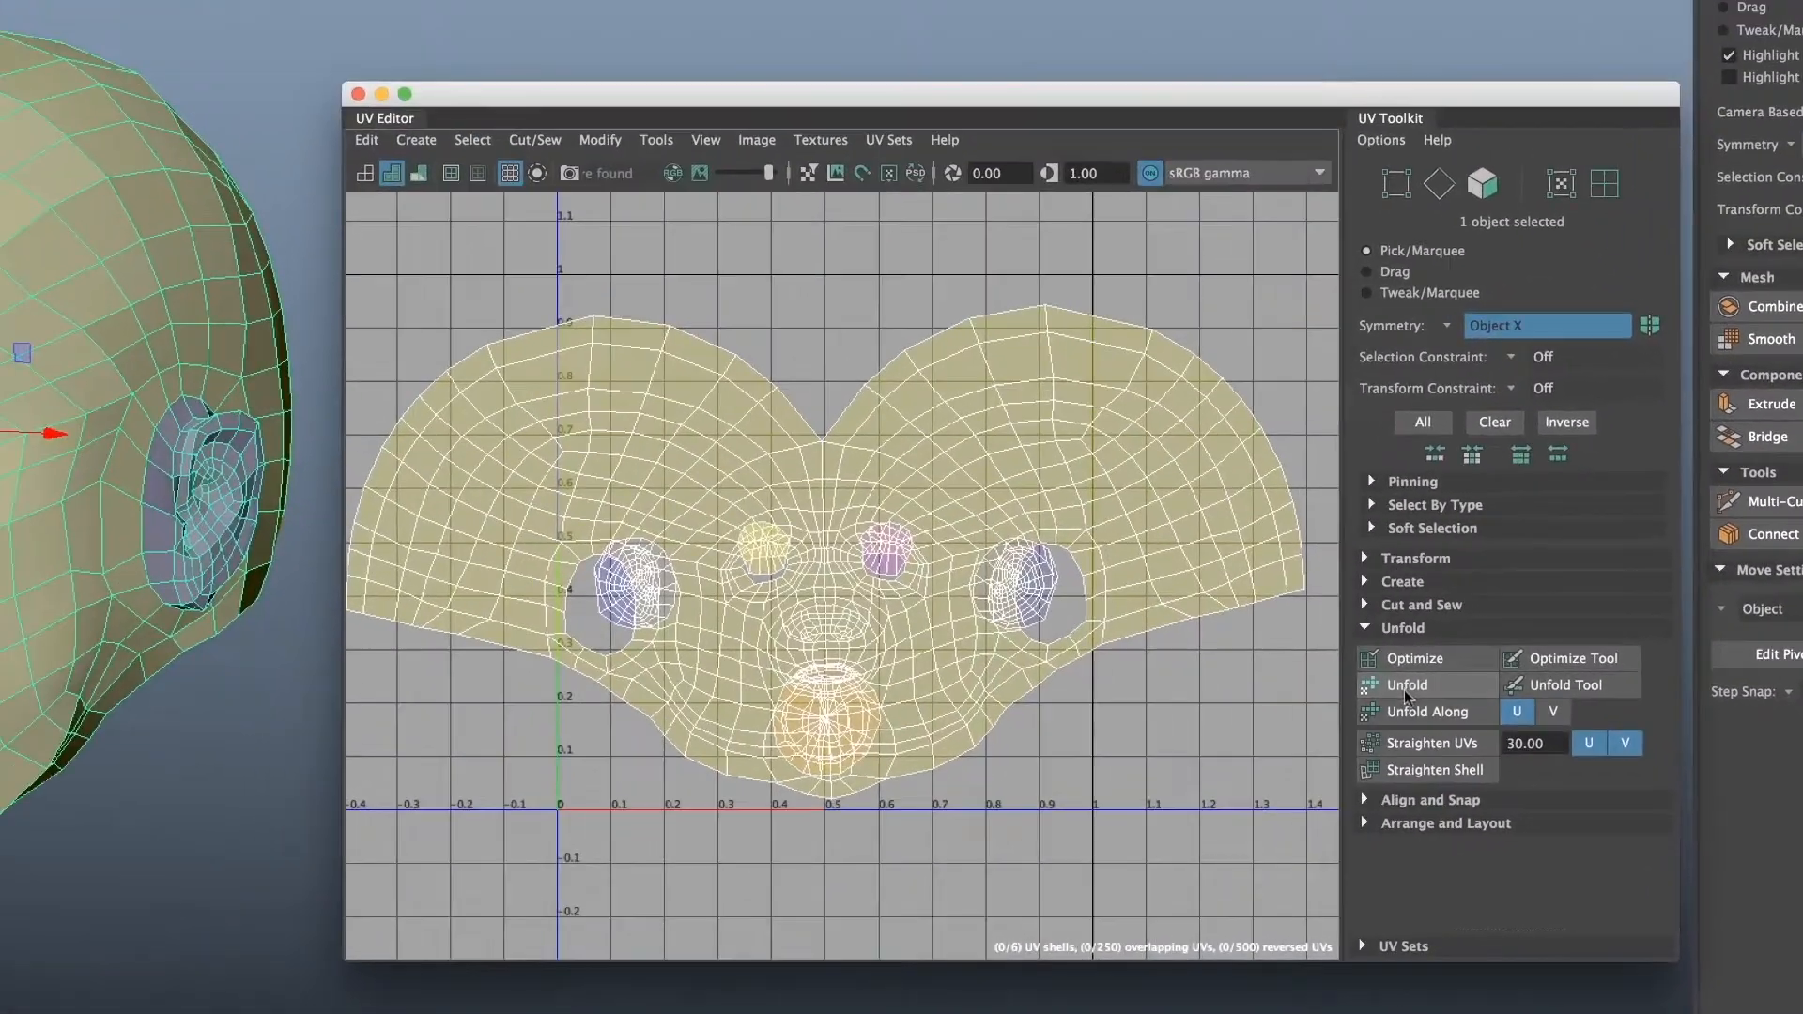
# - Lay out the unfolded UV shells within the 0 to 1 UV space
pyautogui.click(1010, 391)
pyautogui.click(1403, 676)
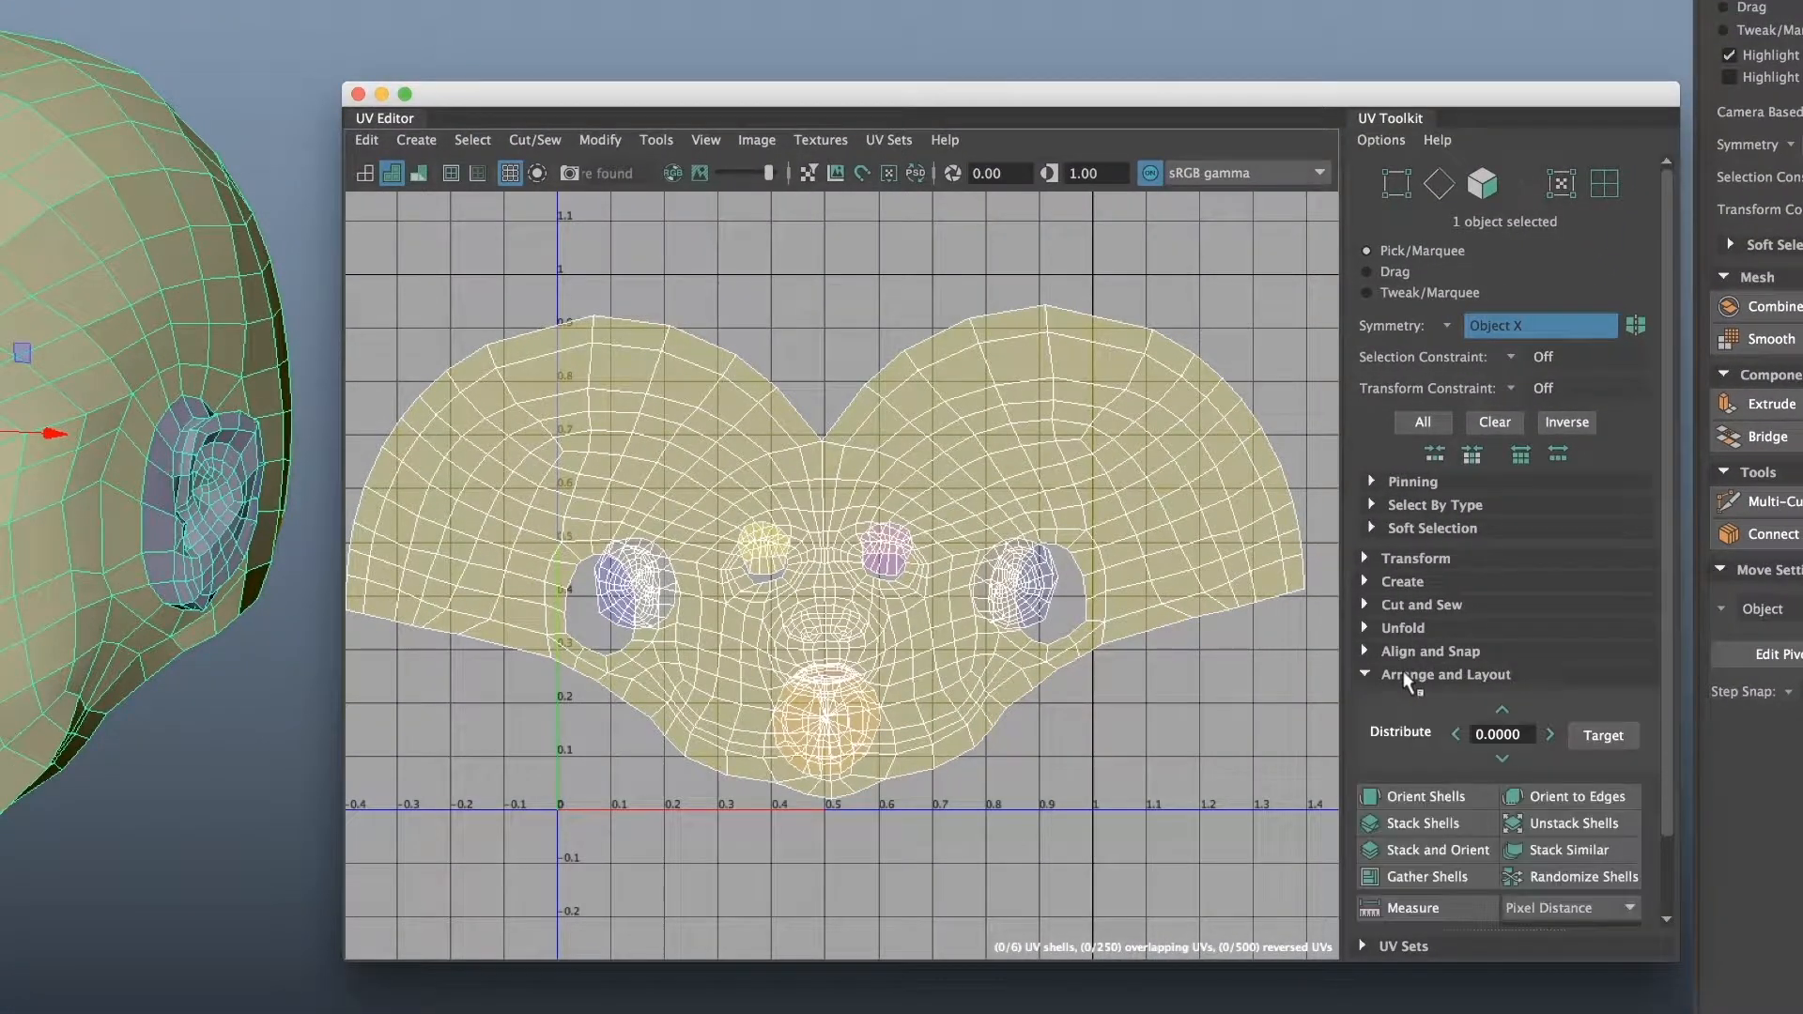
pyautogui.scroll(-3, 1662, 556)
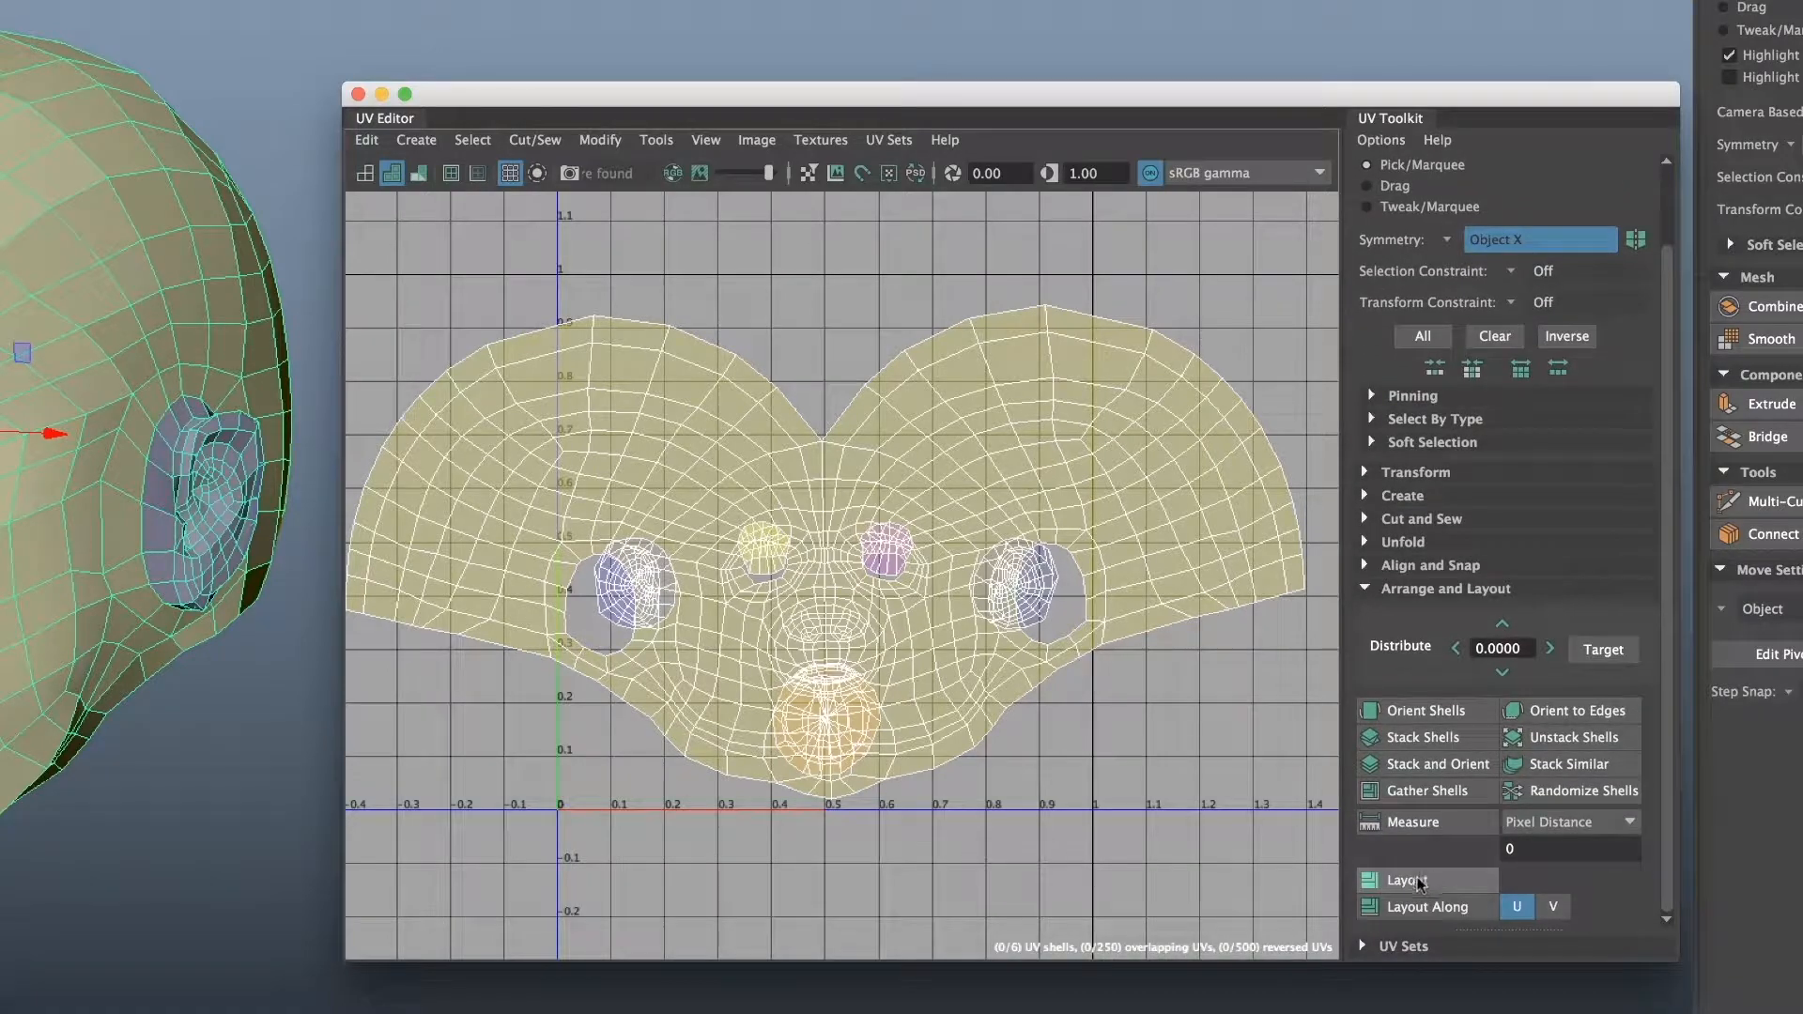
pyautogui.click(1418, 881)
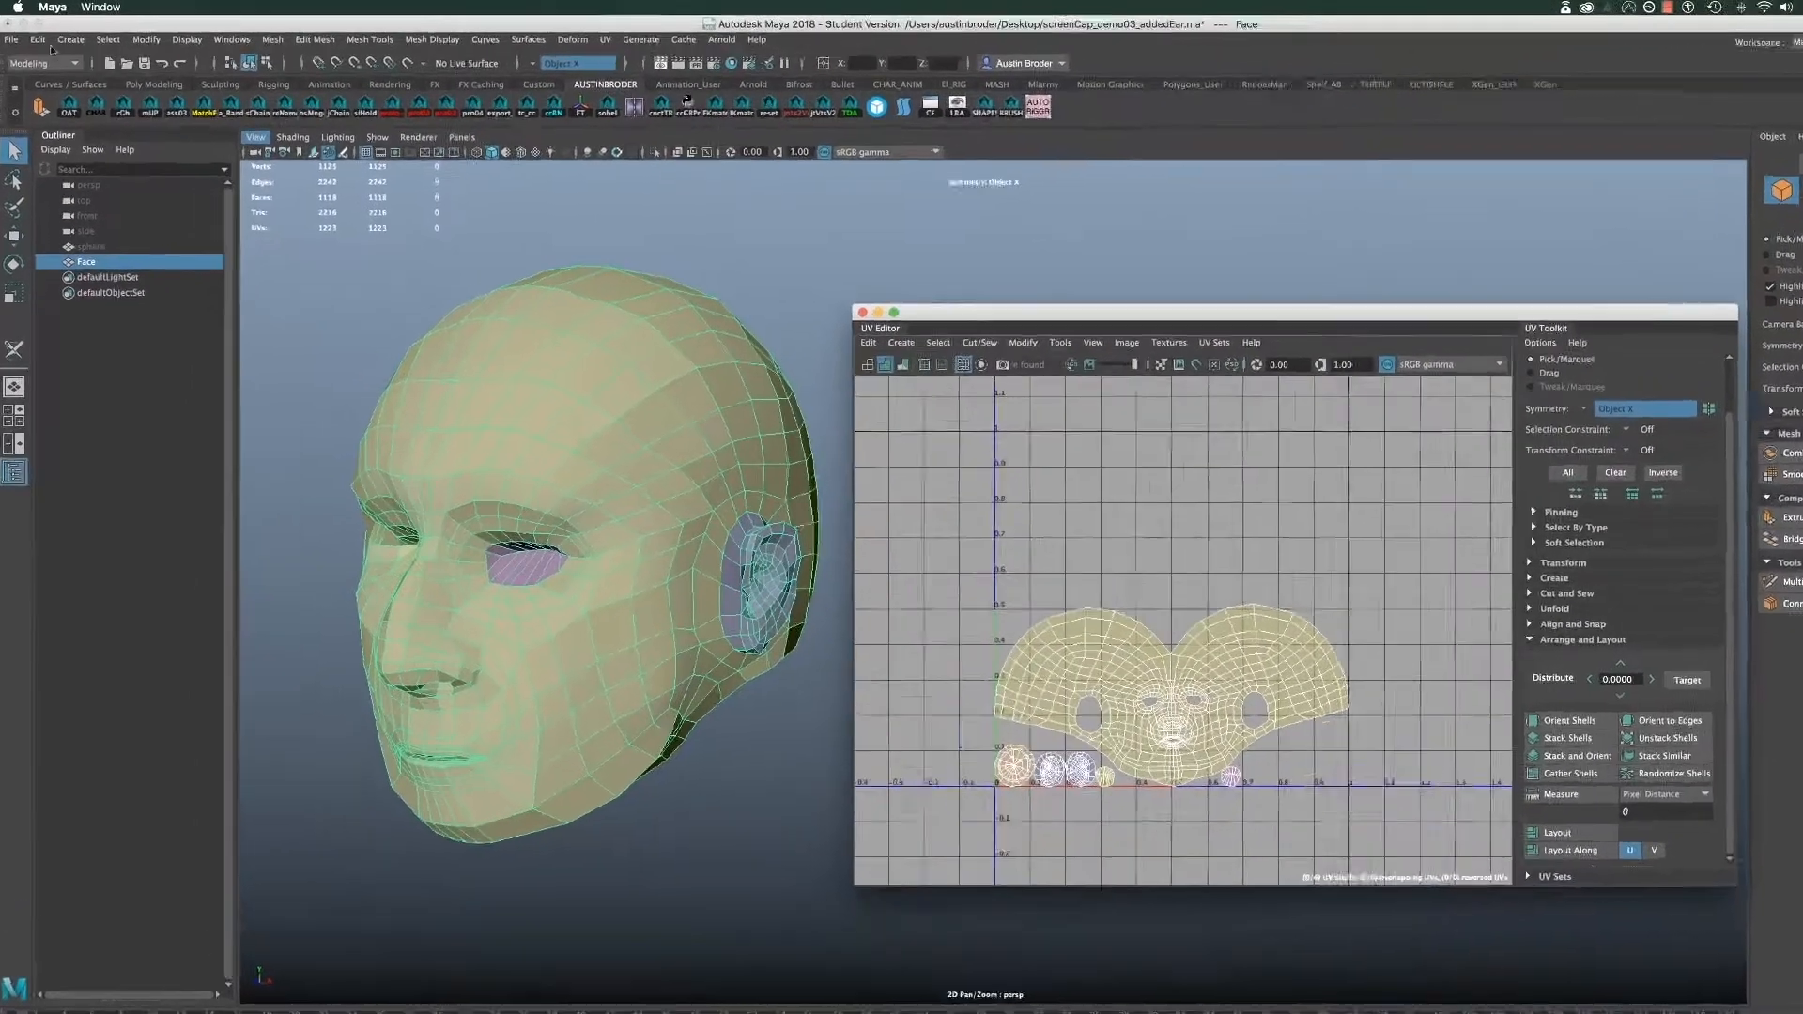
# - Delete all construction history in the scene and close the UV Editor
pyautogui.click(38, 38)
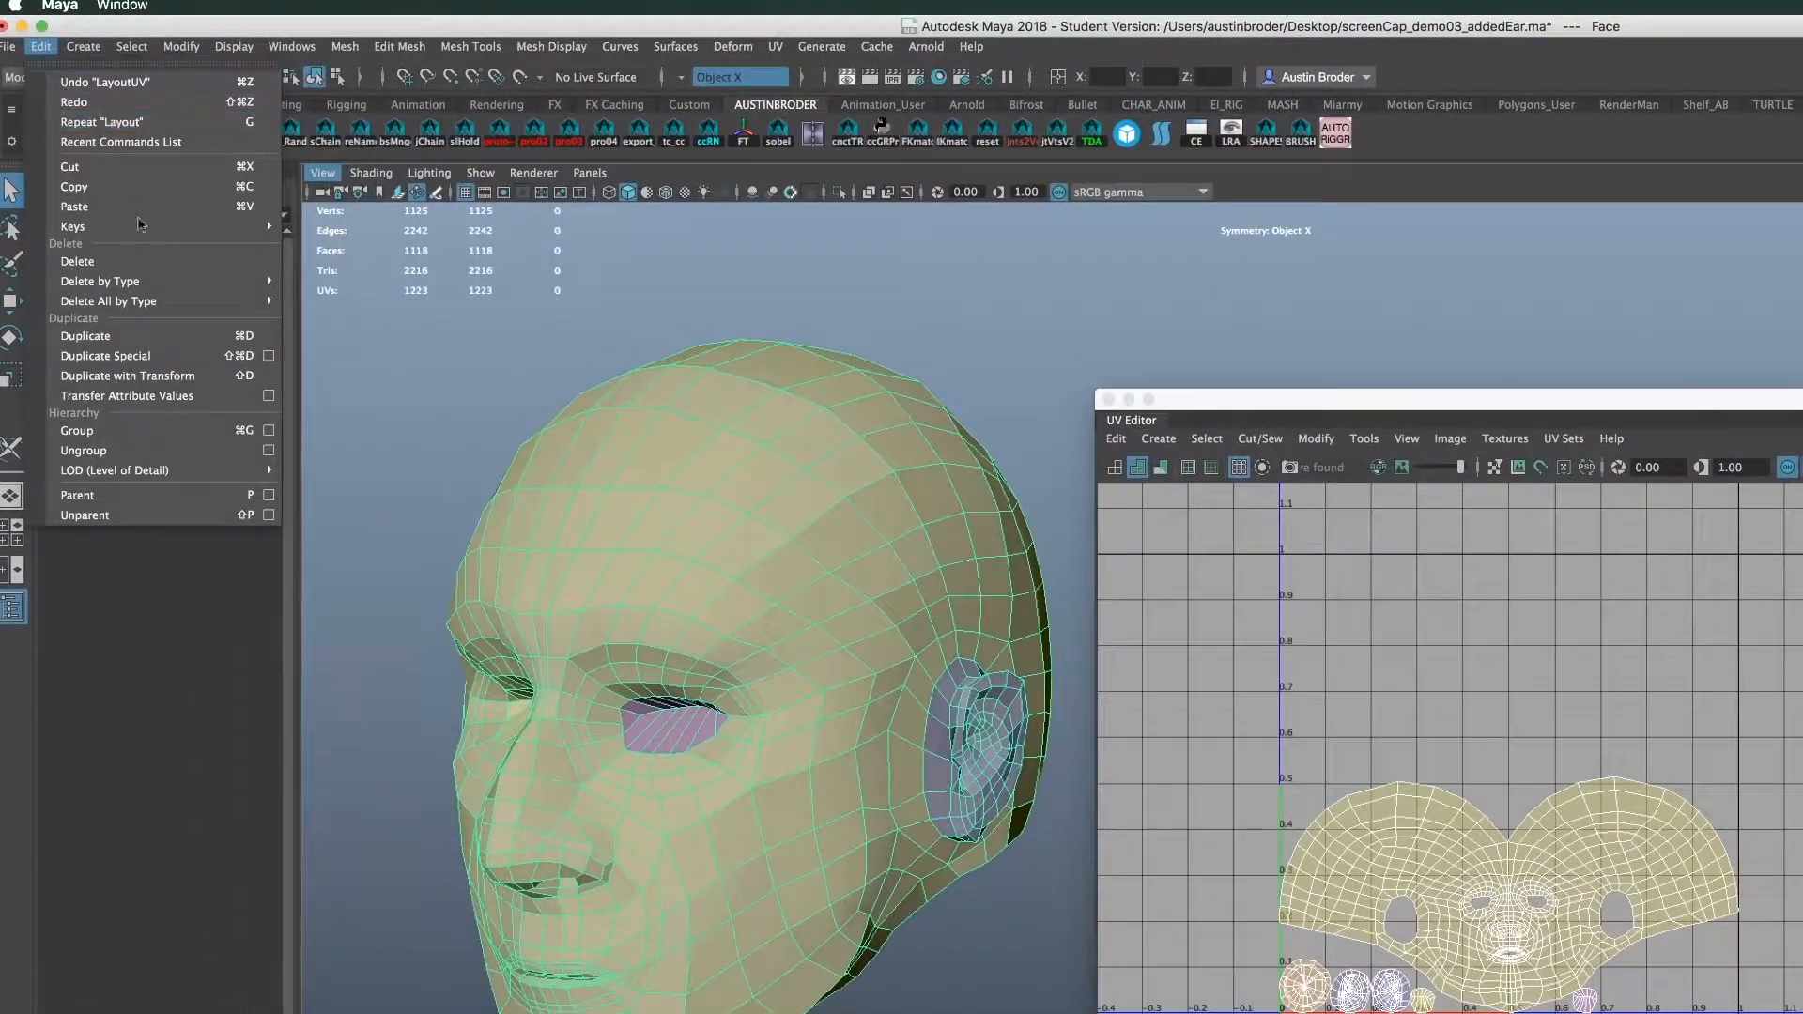
pyautogui.moveTo(116, 223)
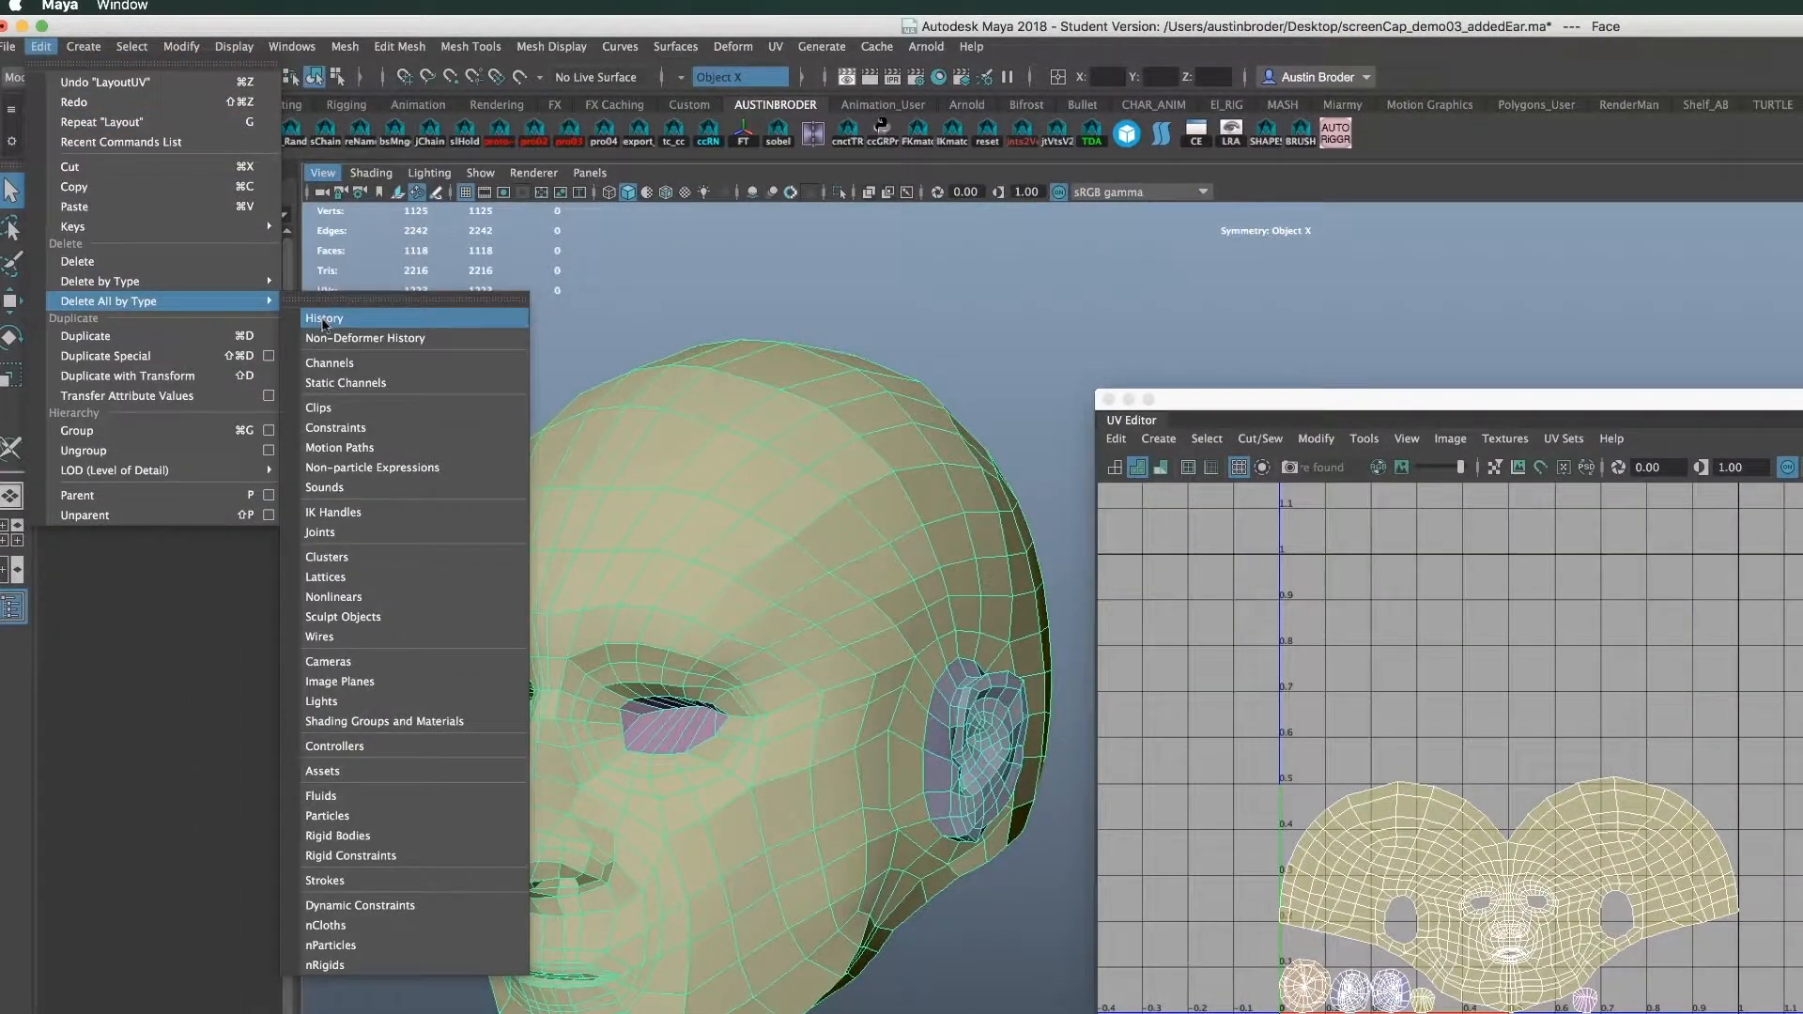
pyautogui.click(324, 319)
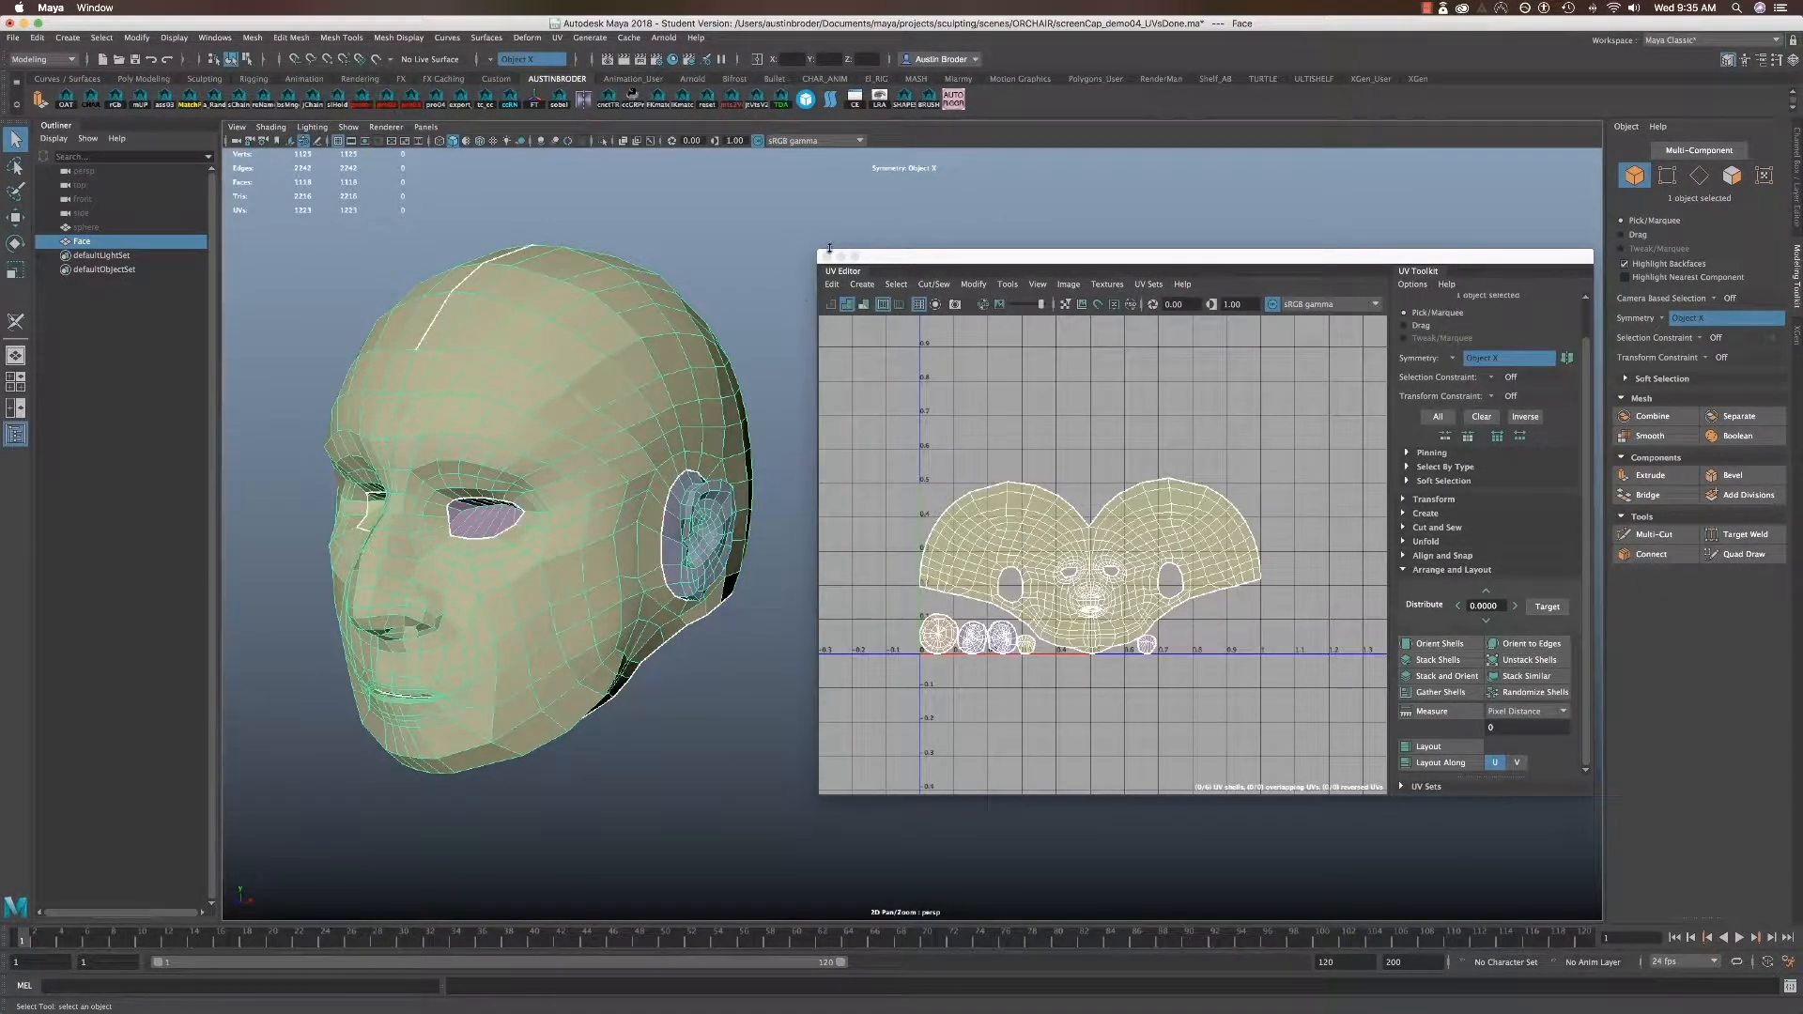
pyautogui.click(828, 254)
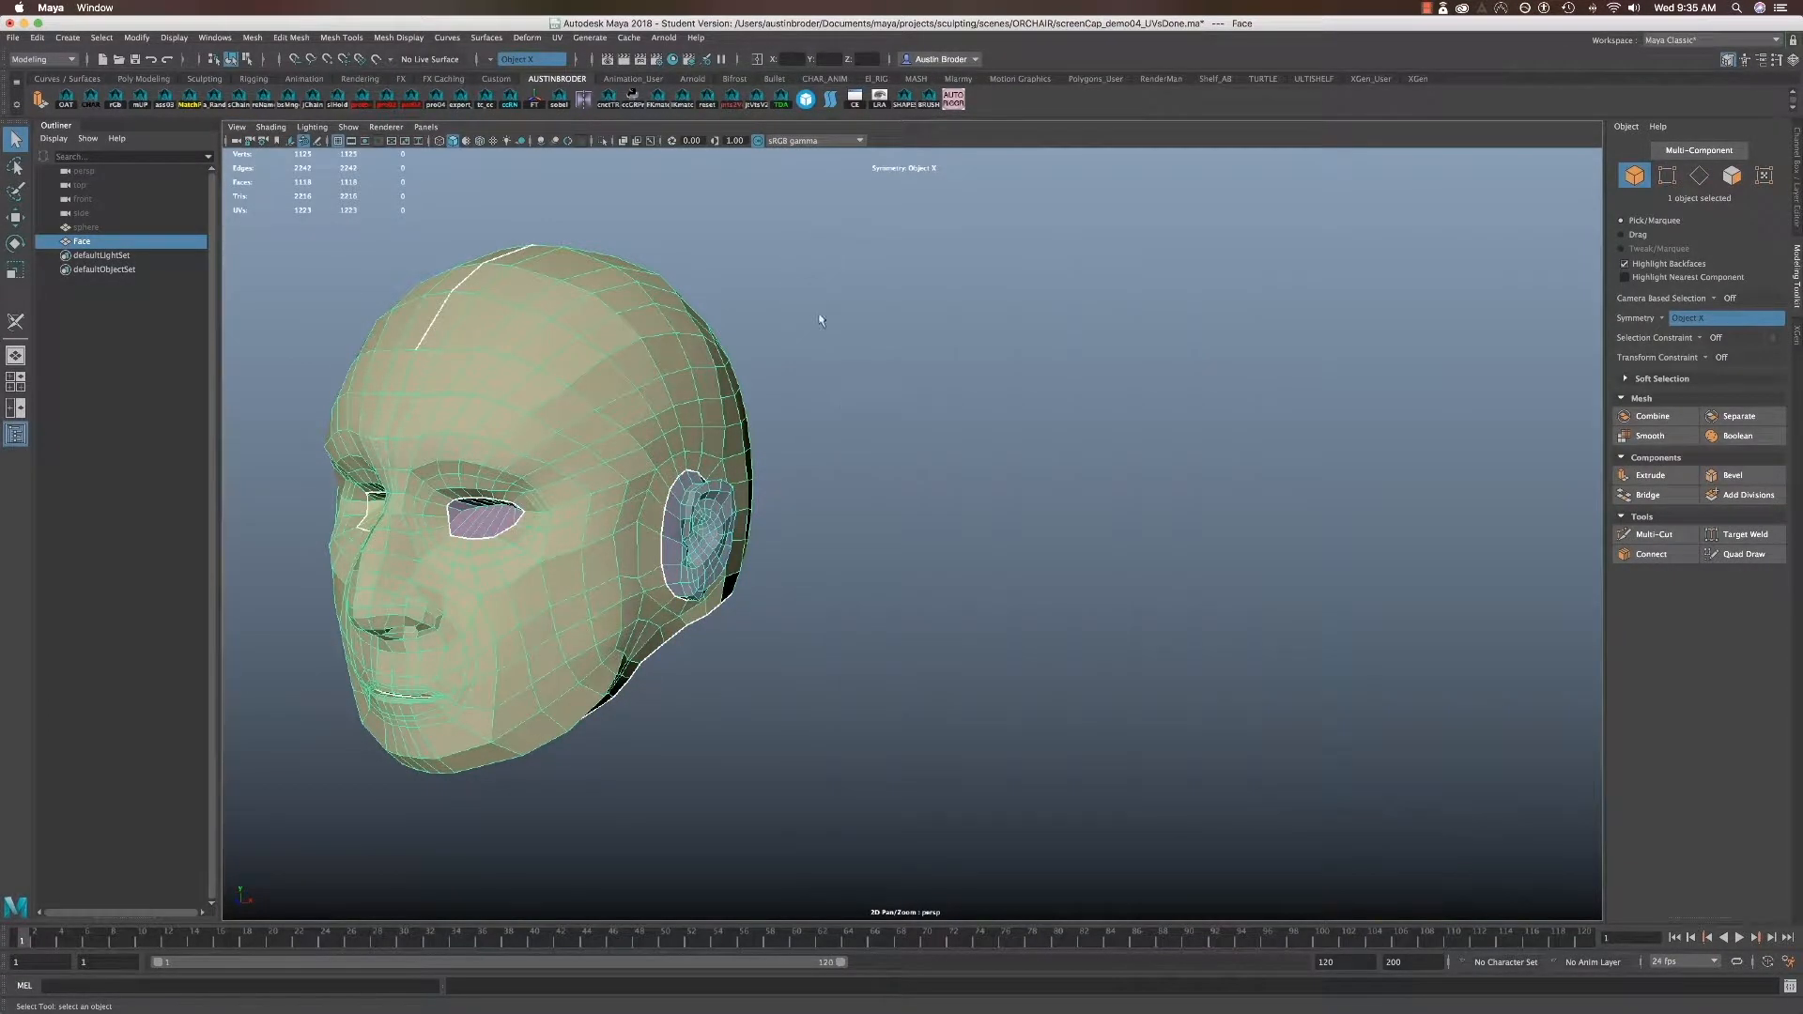
# - Deselect the face and unhide the high-resolution sphere mesh that overlaps it
pyautogui.click(838, 429)
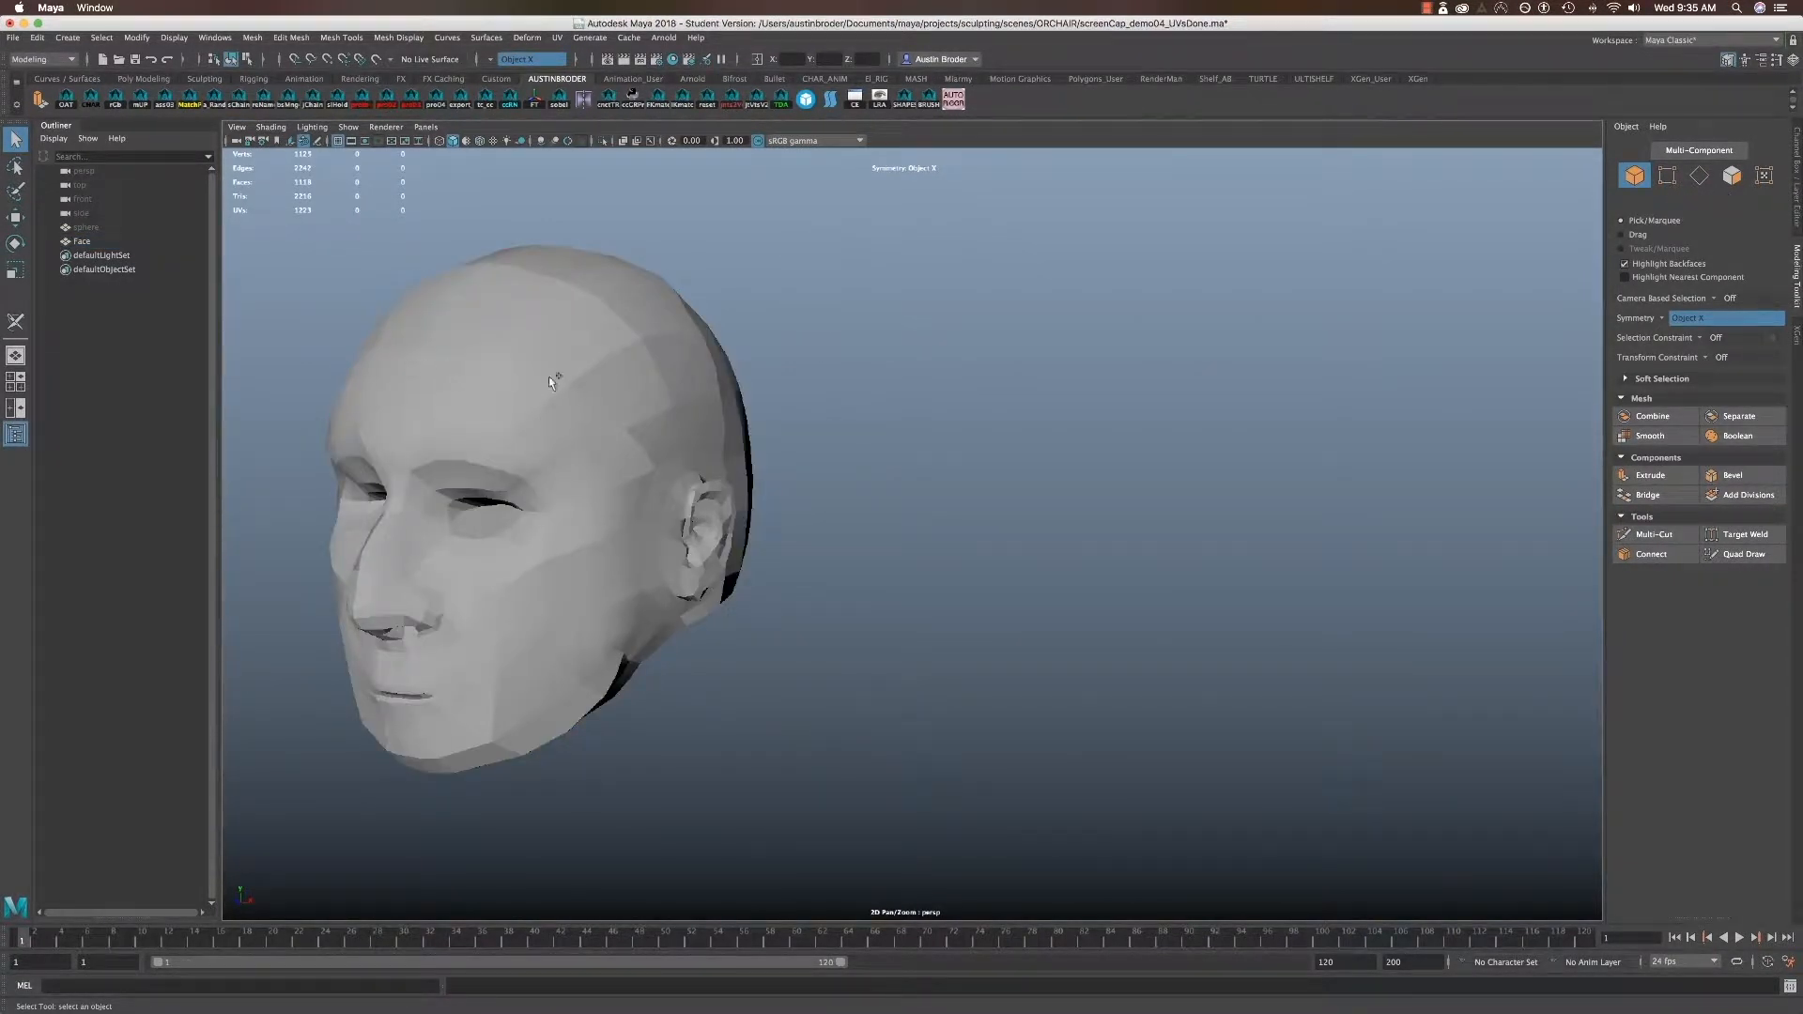
pyautogui.hotkey('ctrl', 'shift', 'h')
pyautogui.keyDown('alt'); pyautogui.moveTo(644, 436); pyautogui.dragTo(1001, 508, button='middle'); pyautogui.keyUp('alt')
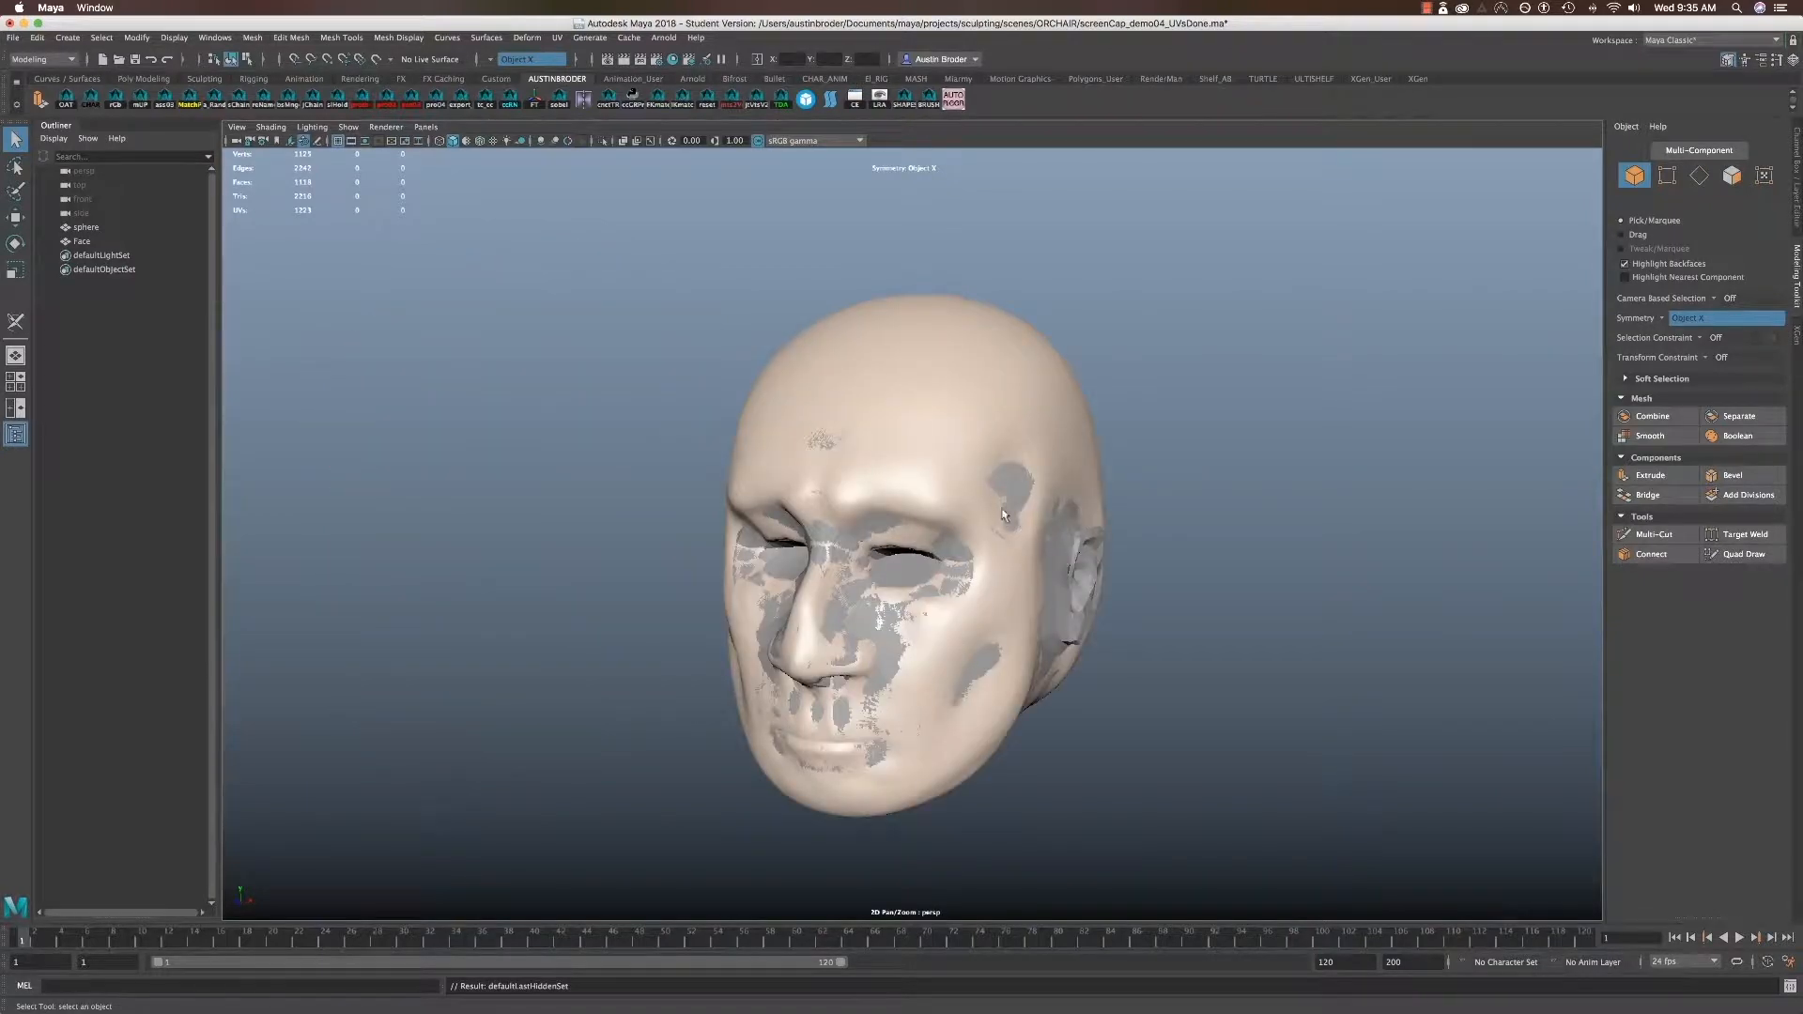
pyautogui.keyDown('alt'); pyautogui.moveTo(1001, 508); pyautogui.dragTo(634, 455); pyautogui.keyUp('alt')
# - Send the sphere and Face meshes together to Mudbox as a new scene, keeping all imported meshes
pyautogui.click(96, 231)
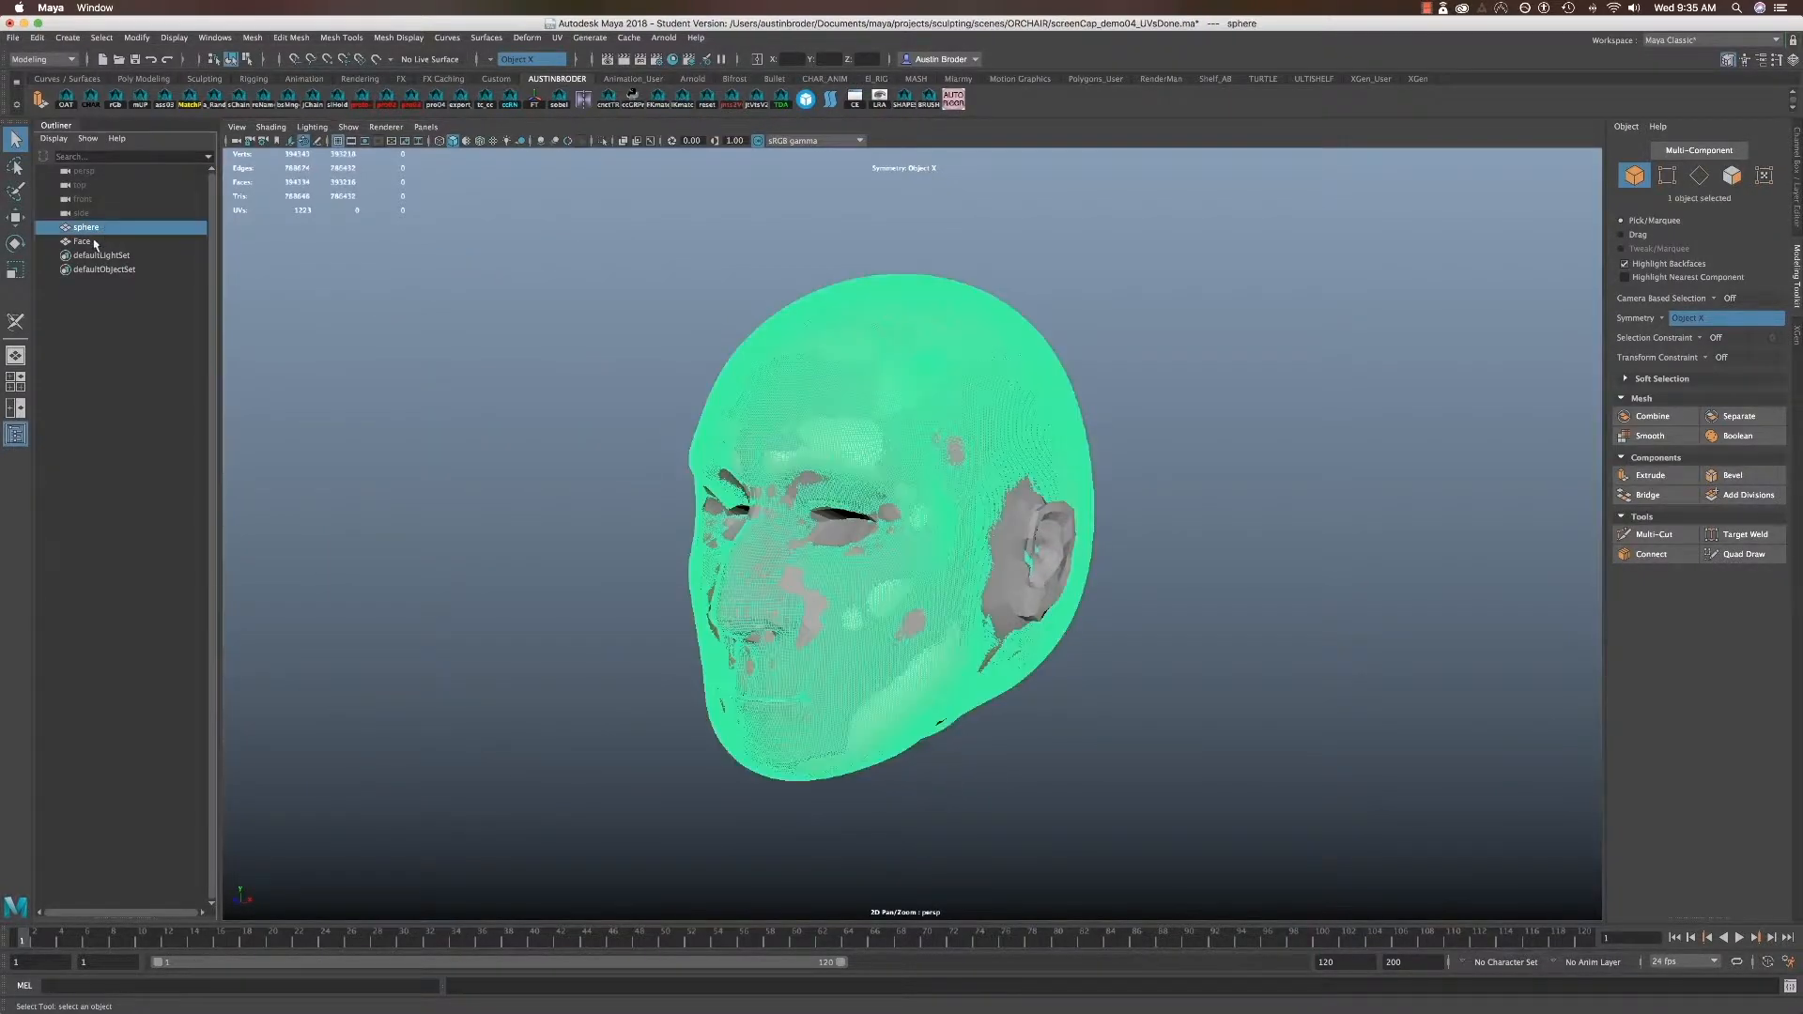
pyautogui.keyDown('ctrl'); pyautogui.click(94, 244); pyautogui.keyUp('ctrl')
pyautogui.click(14, 37)
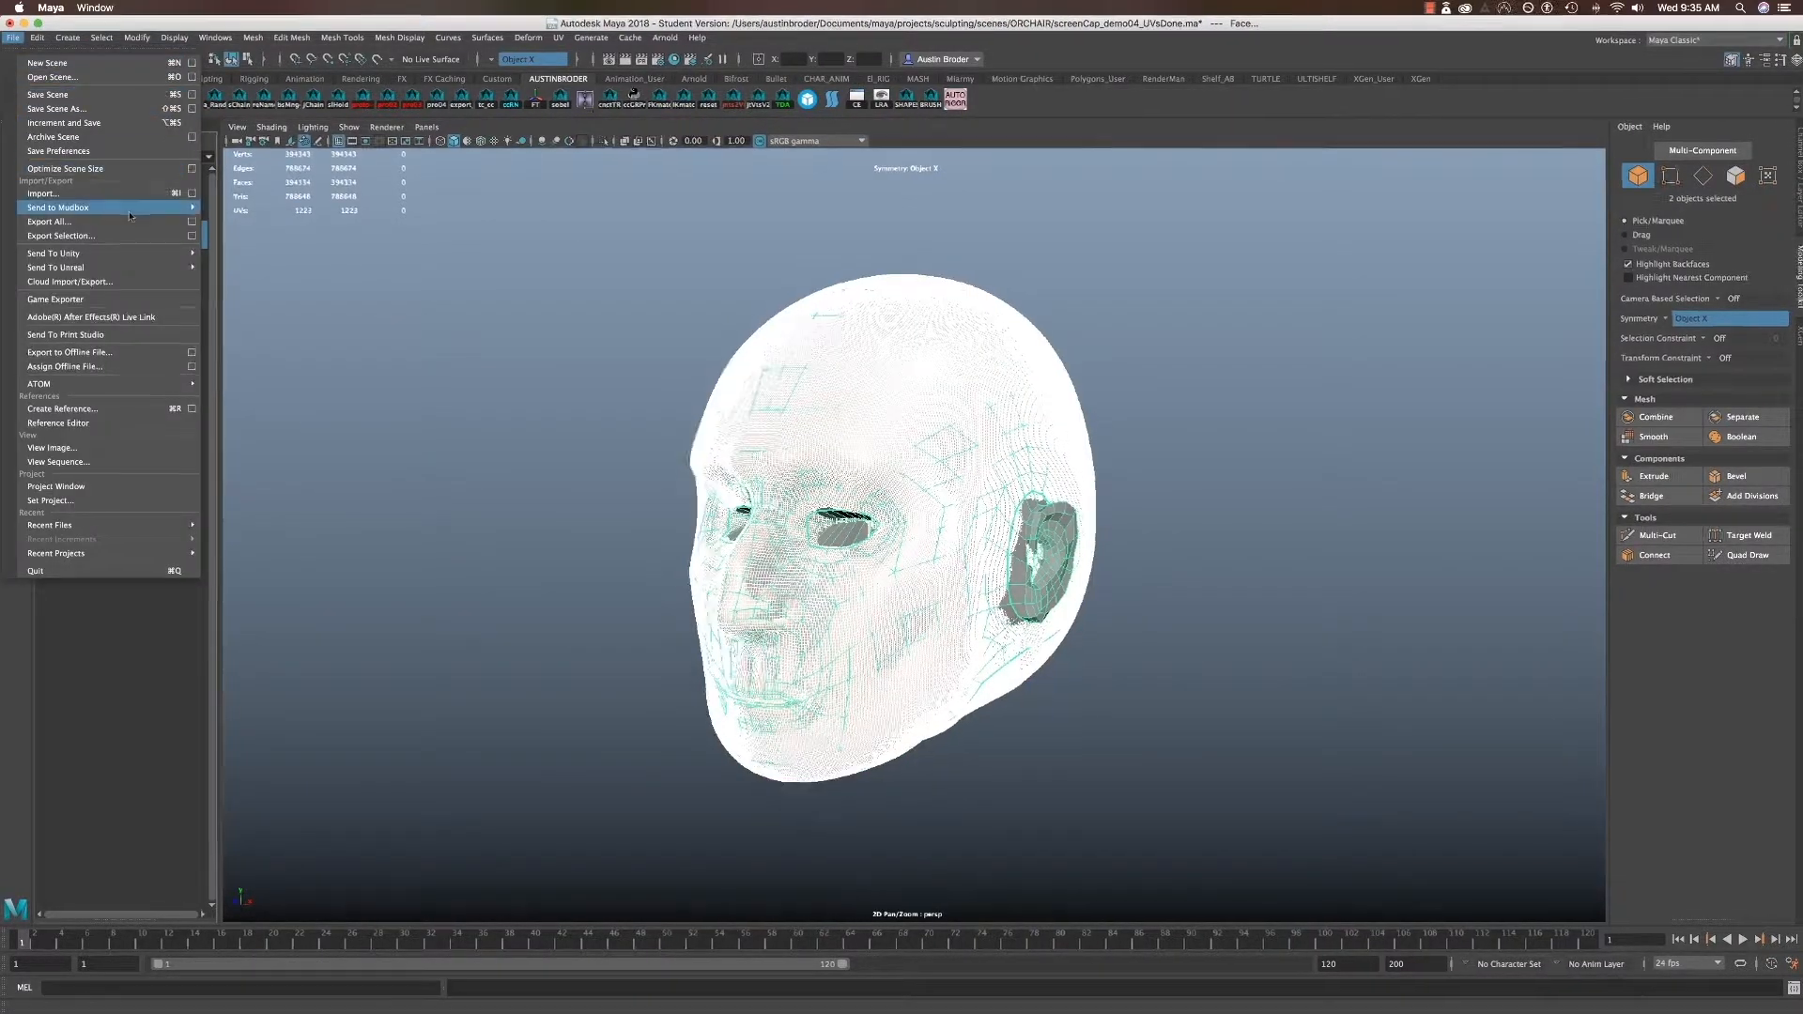
pyautogui.moveTo(94, 207)
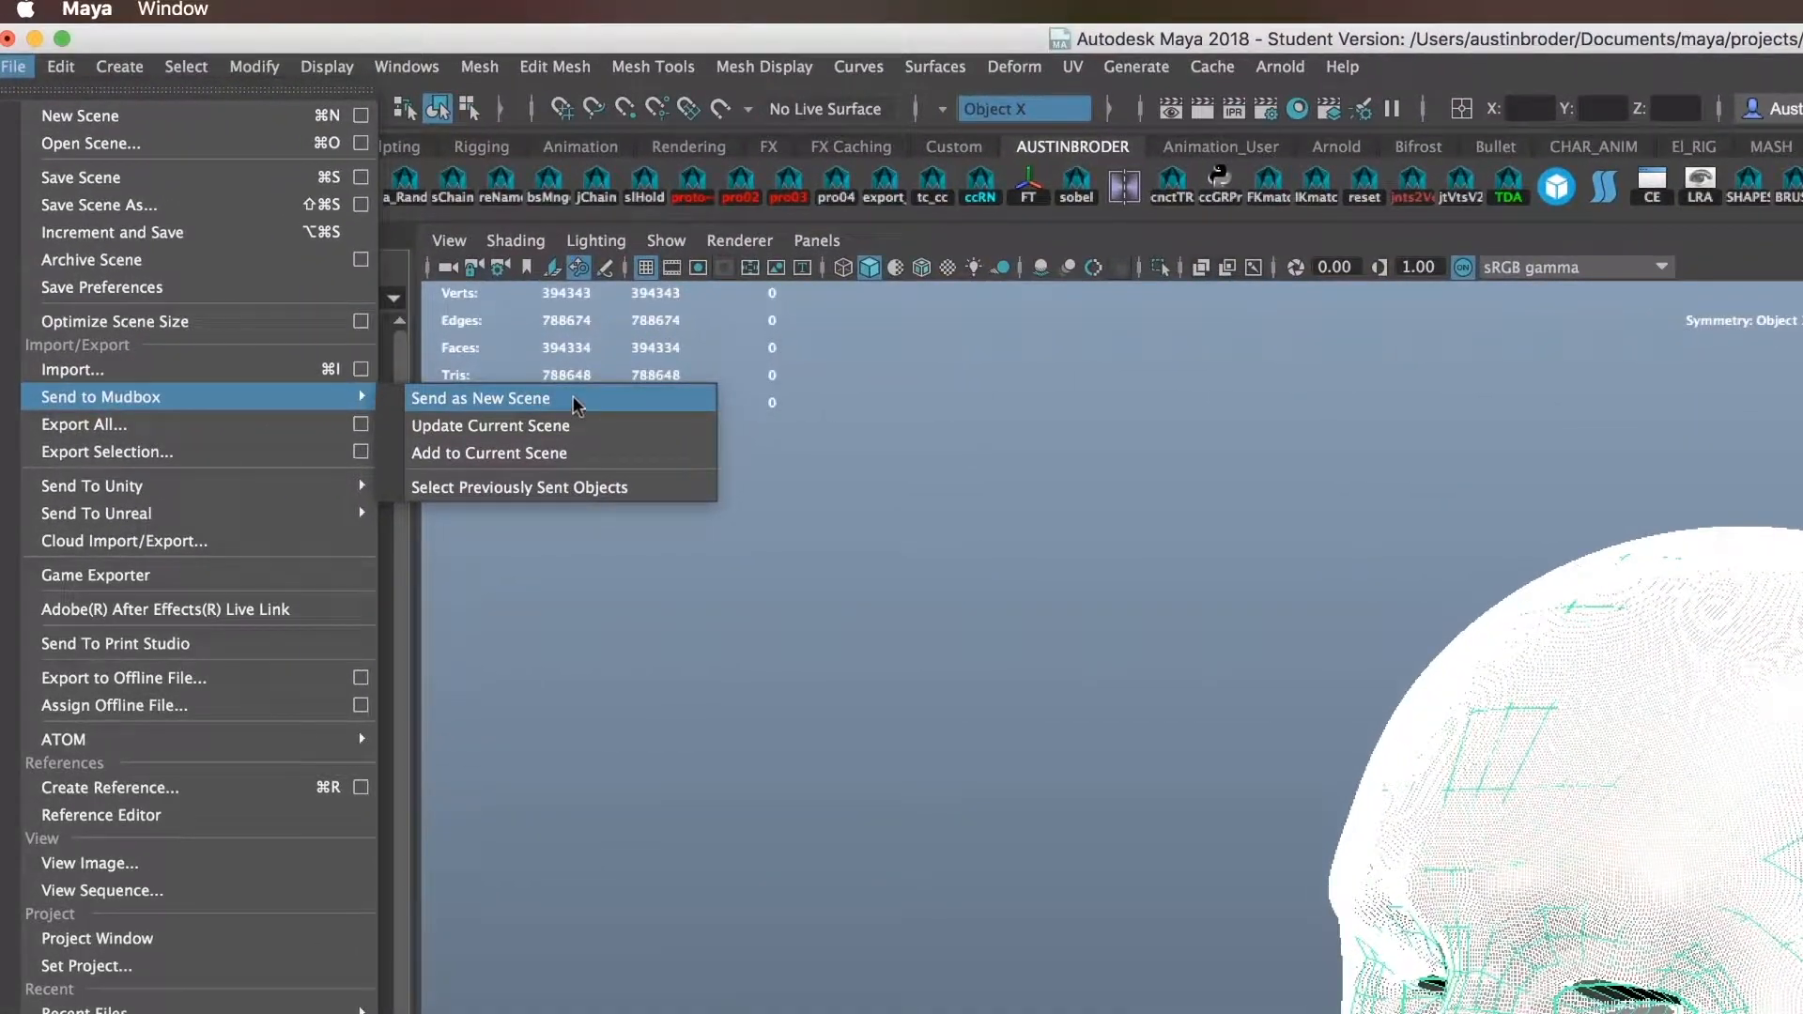
pyautogui.click(575, 401)
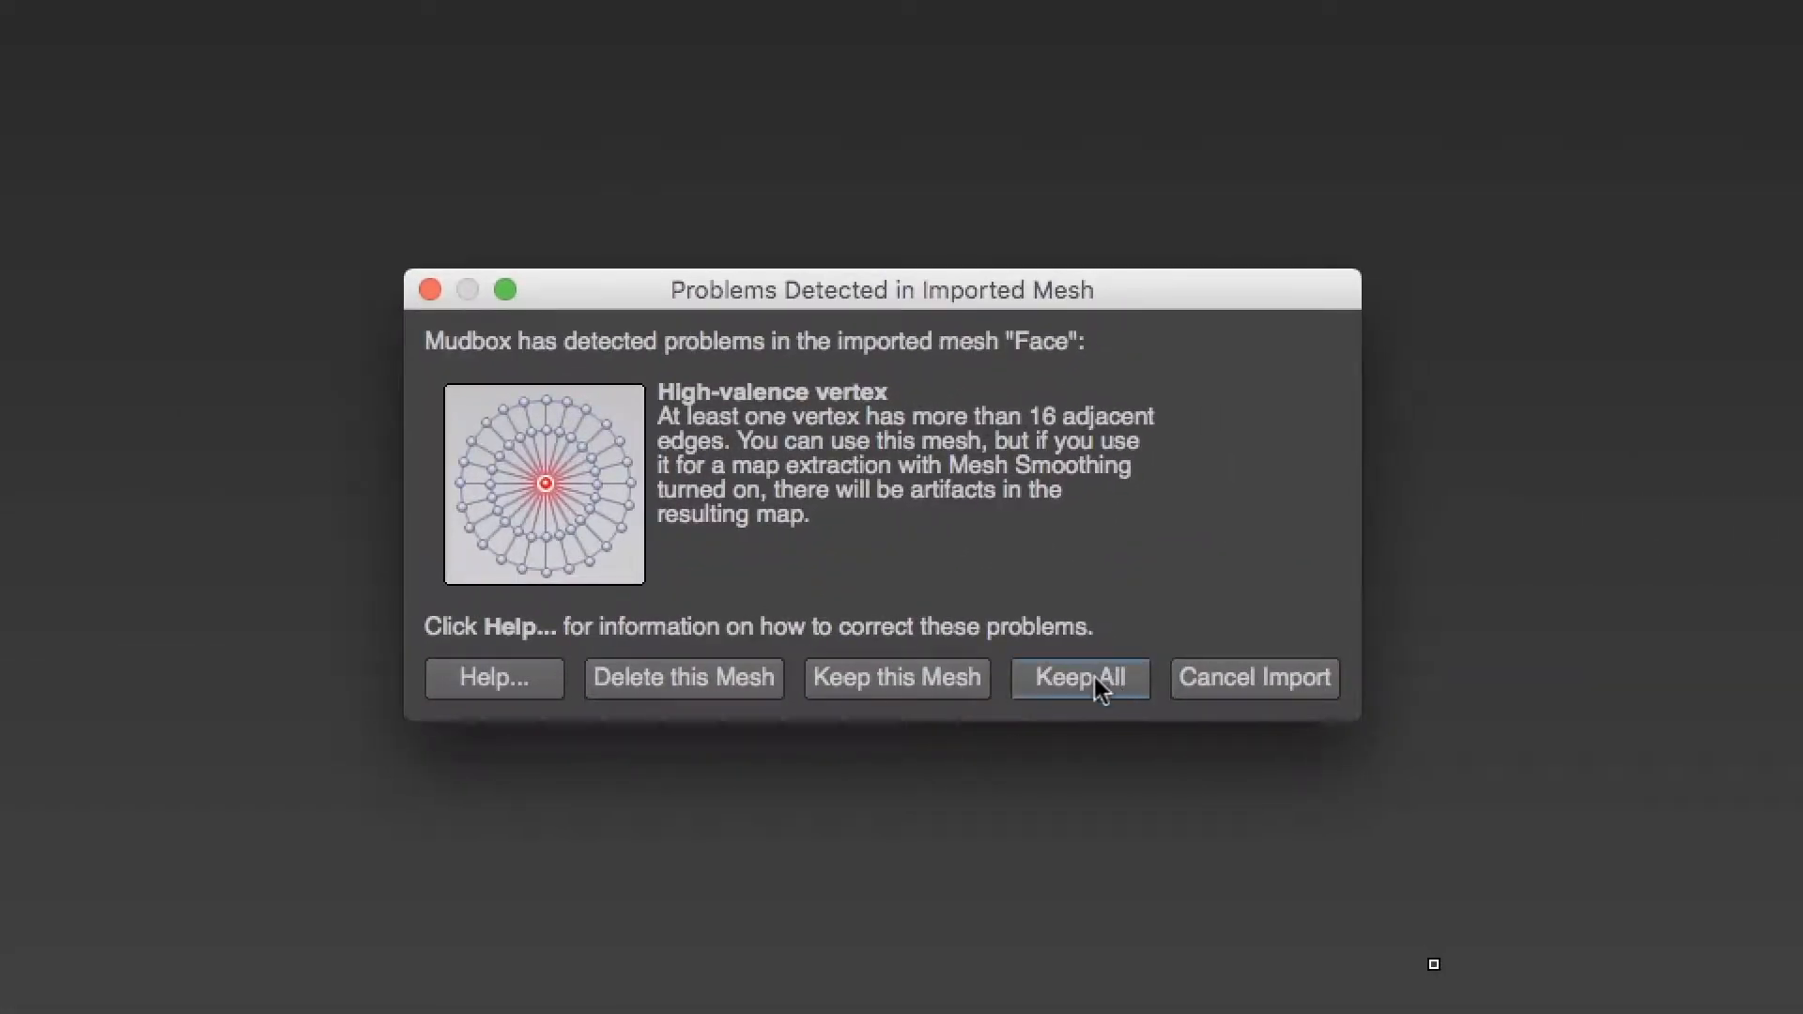
pyautogui.click(1083, 680)
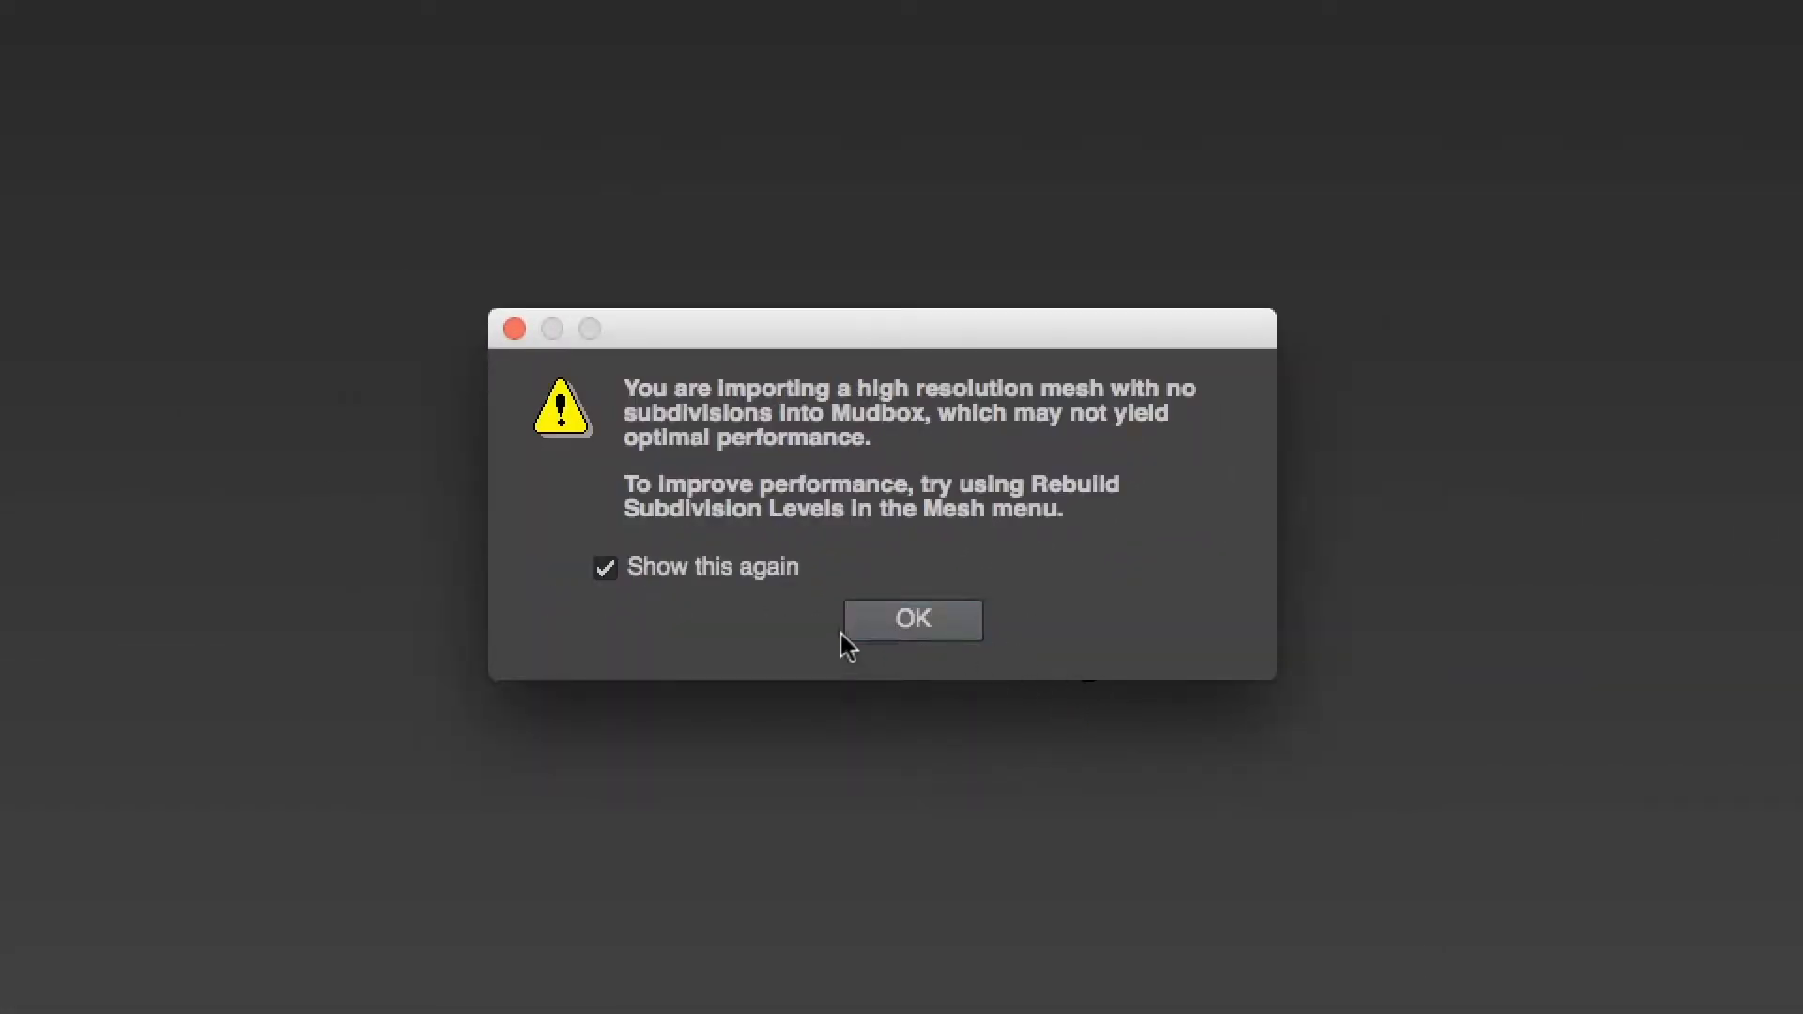
pyautogui.click(909, 617)
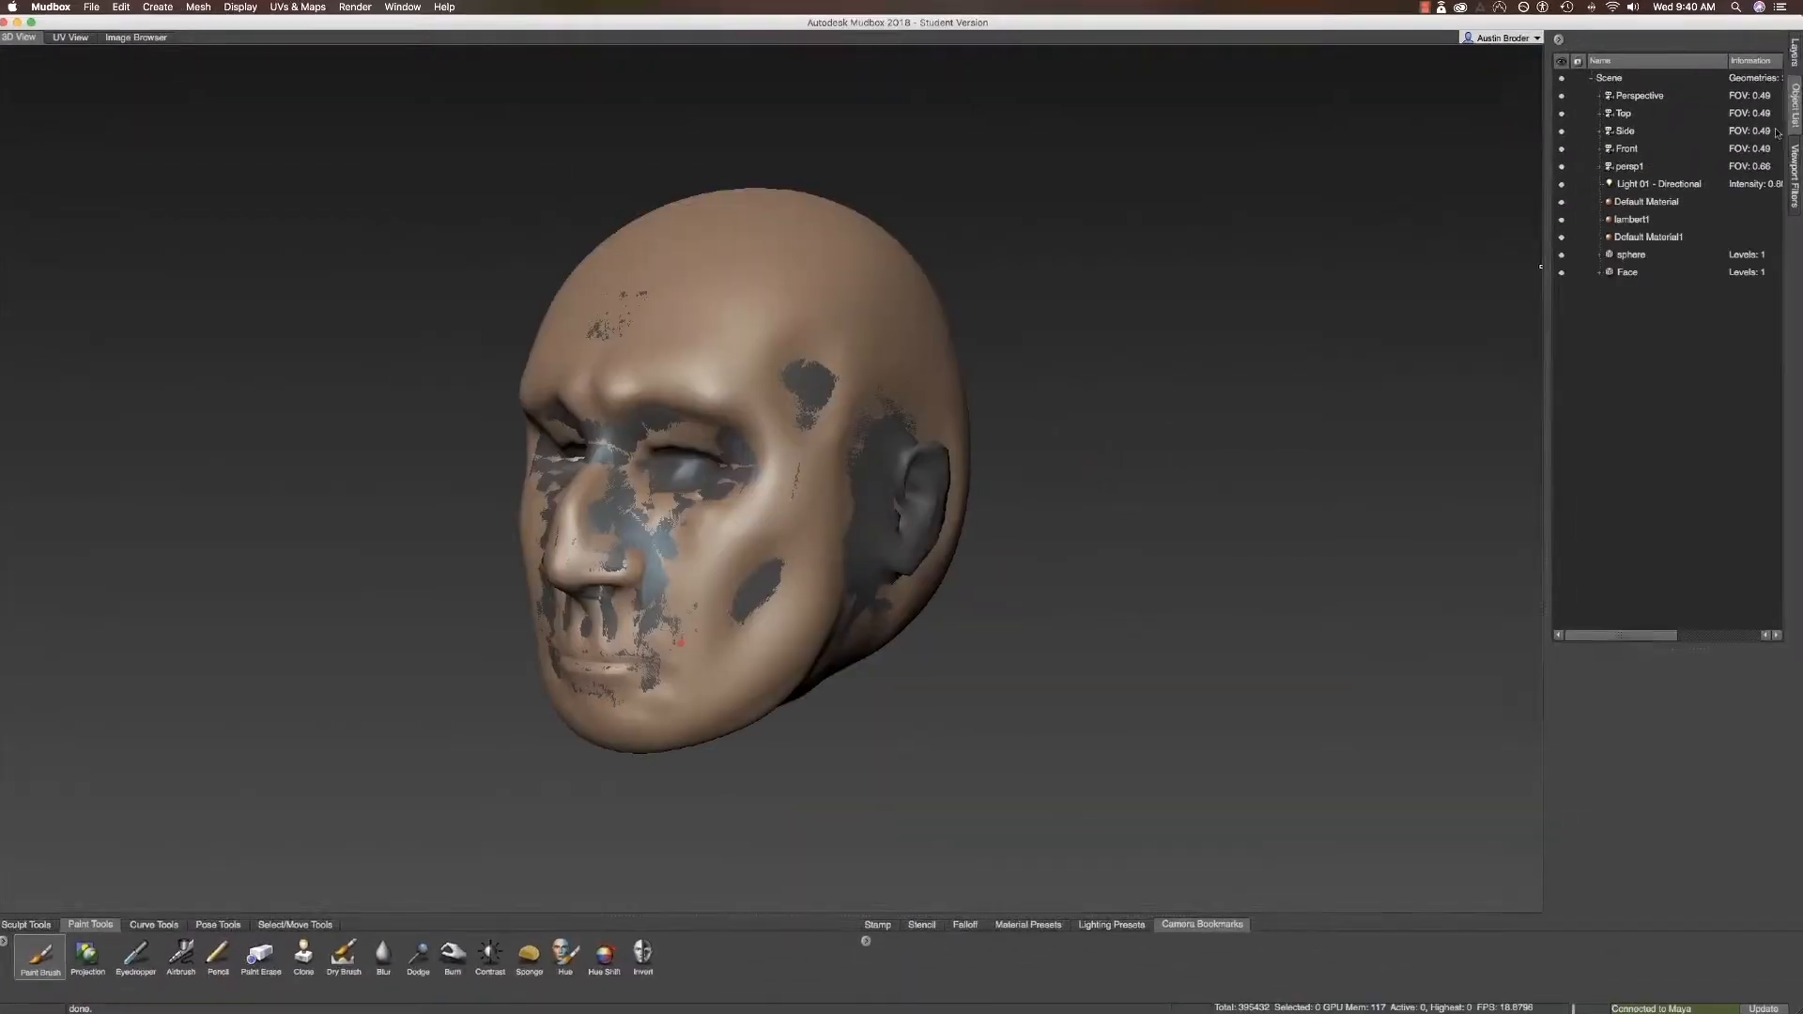
# - Rename the sphere mesh as HIGH and the Face mesh as LOW
pyautogui.rightClick(1632, 255)
pyautogui.press('Escape')
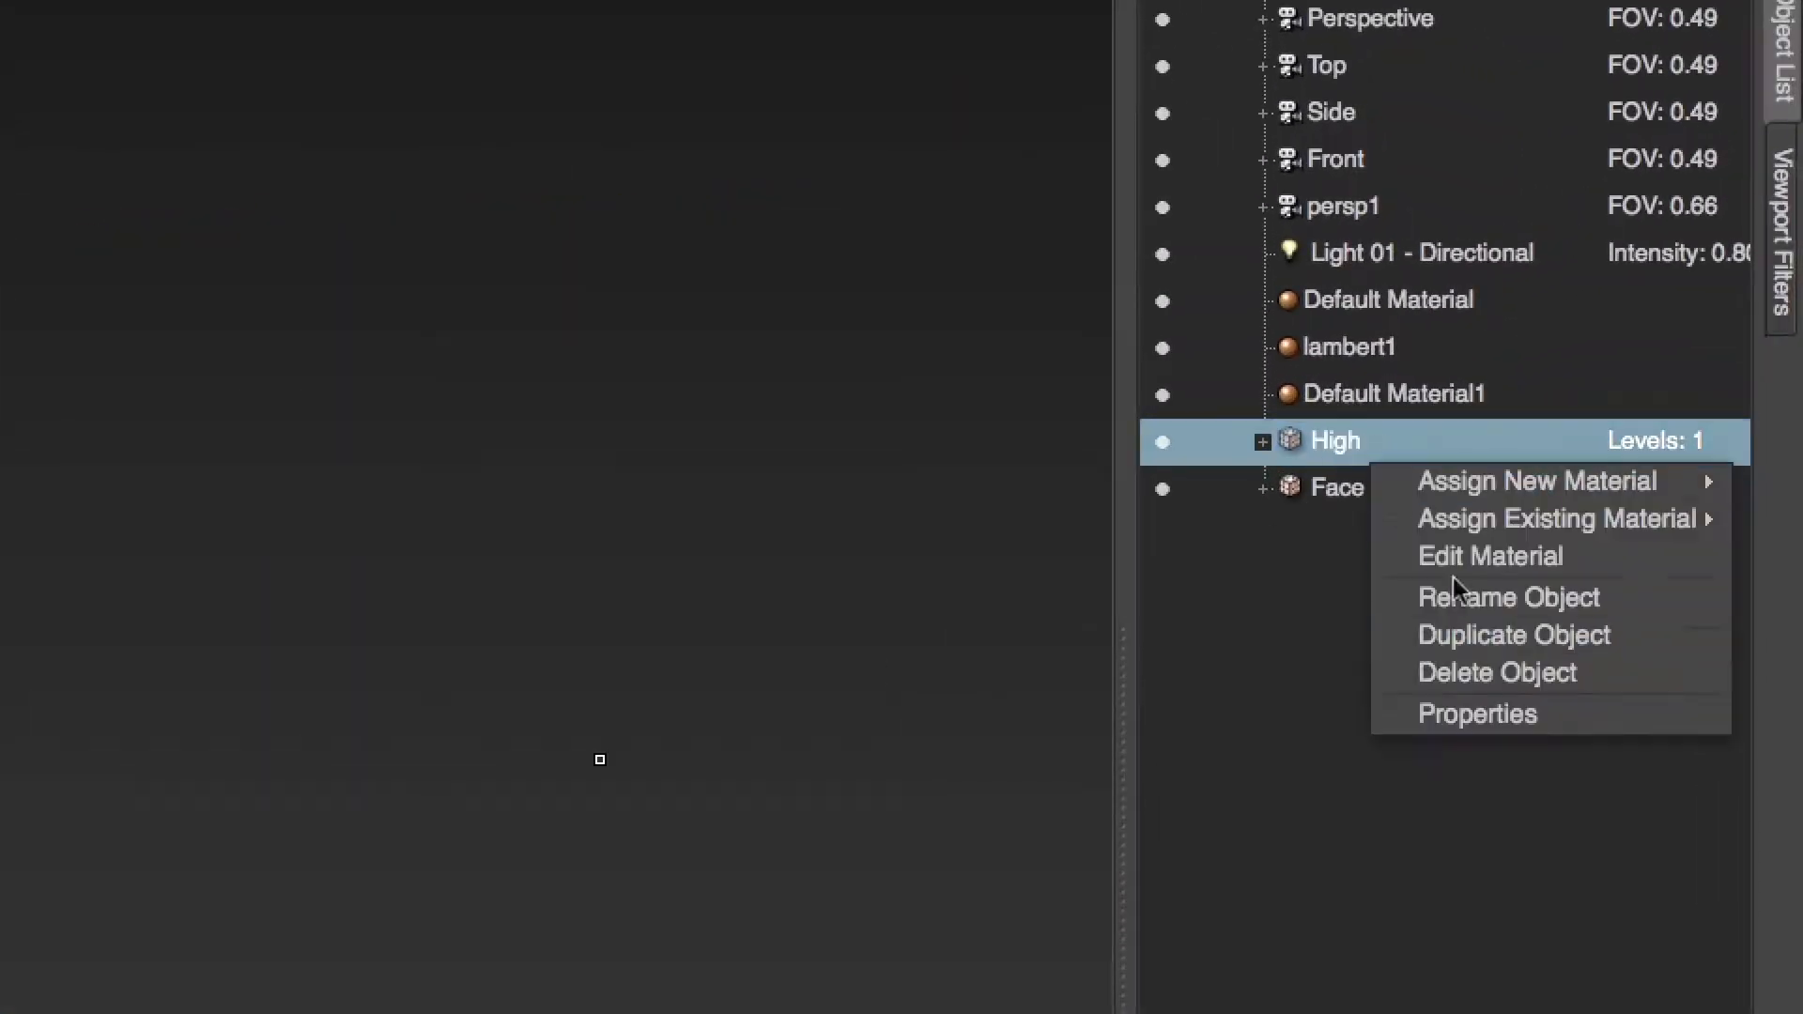
pyautogui.press('Escape')
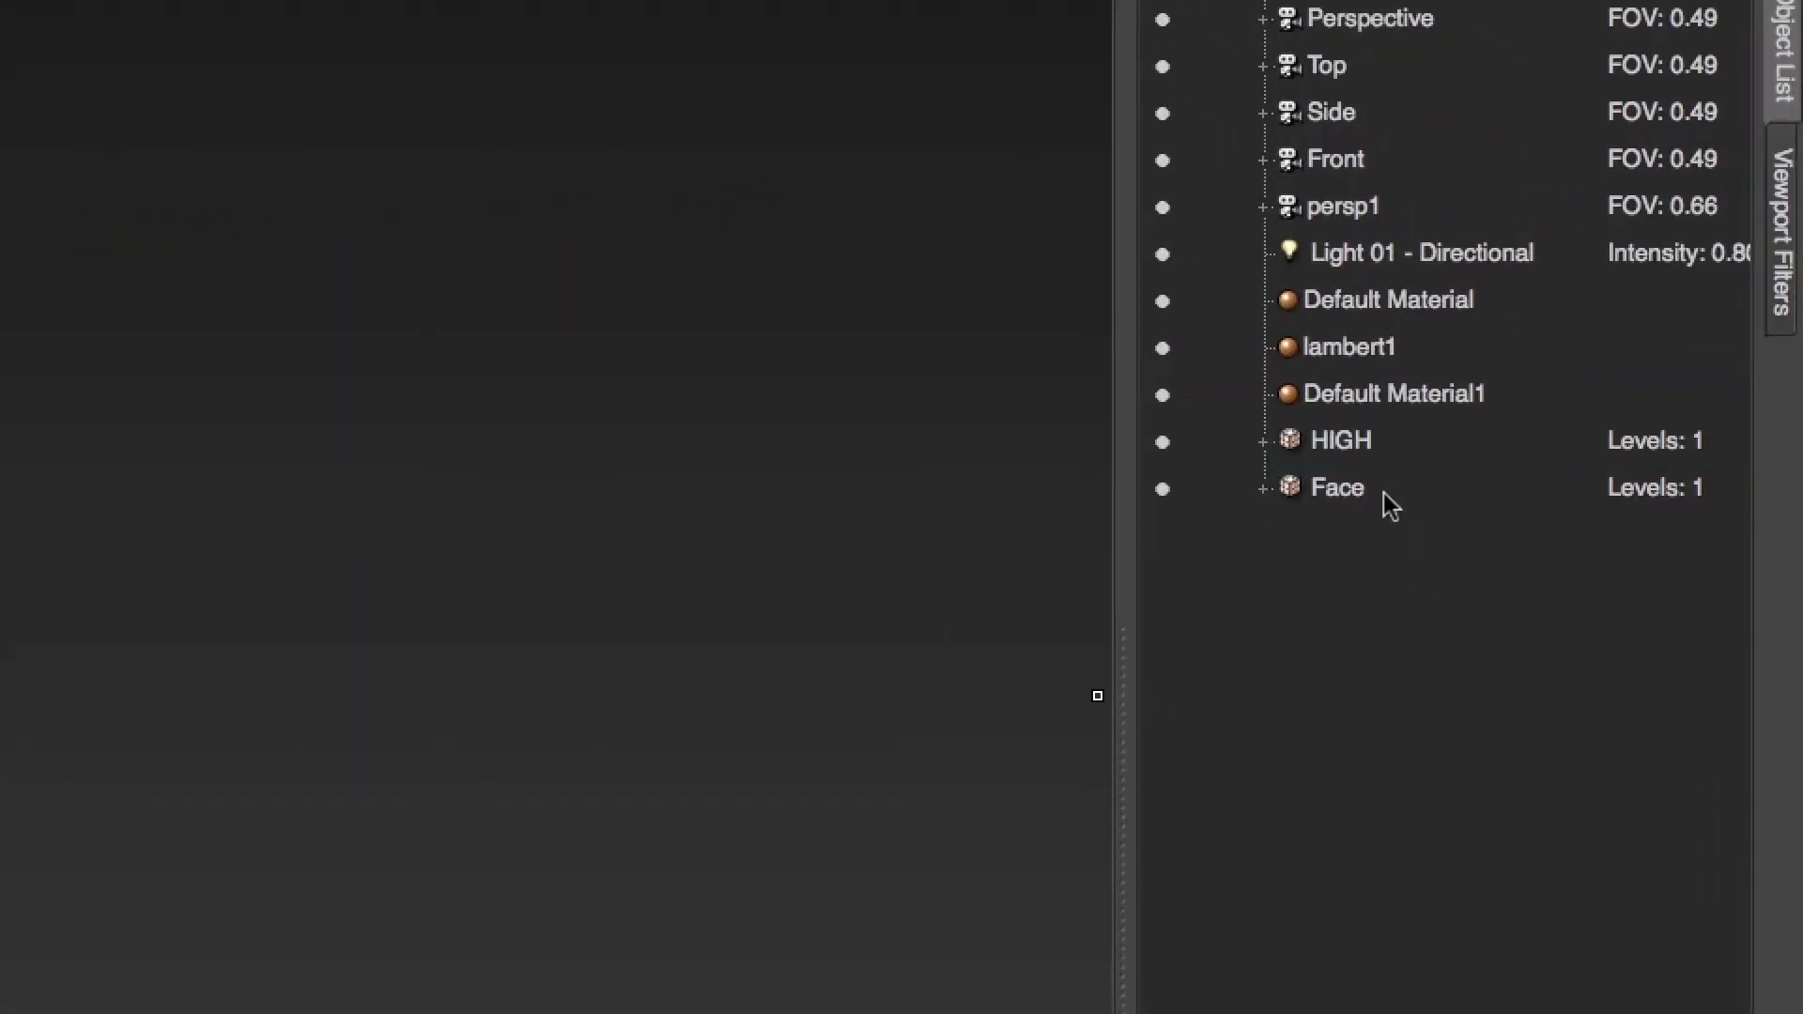
pyautogui.click(1383, 493)
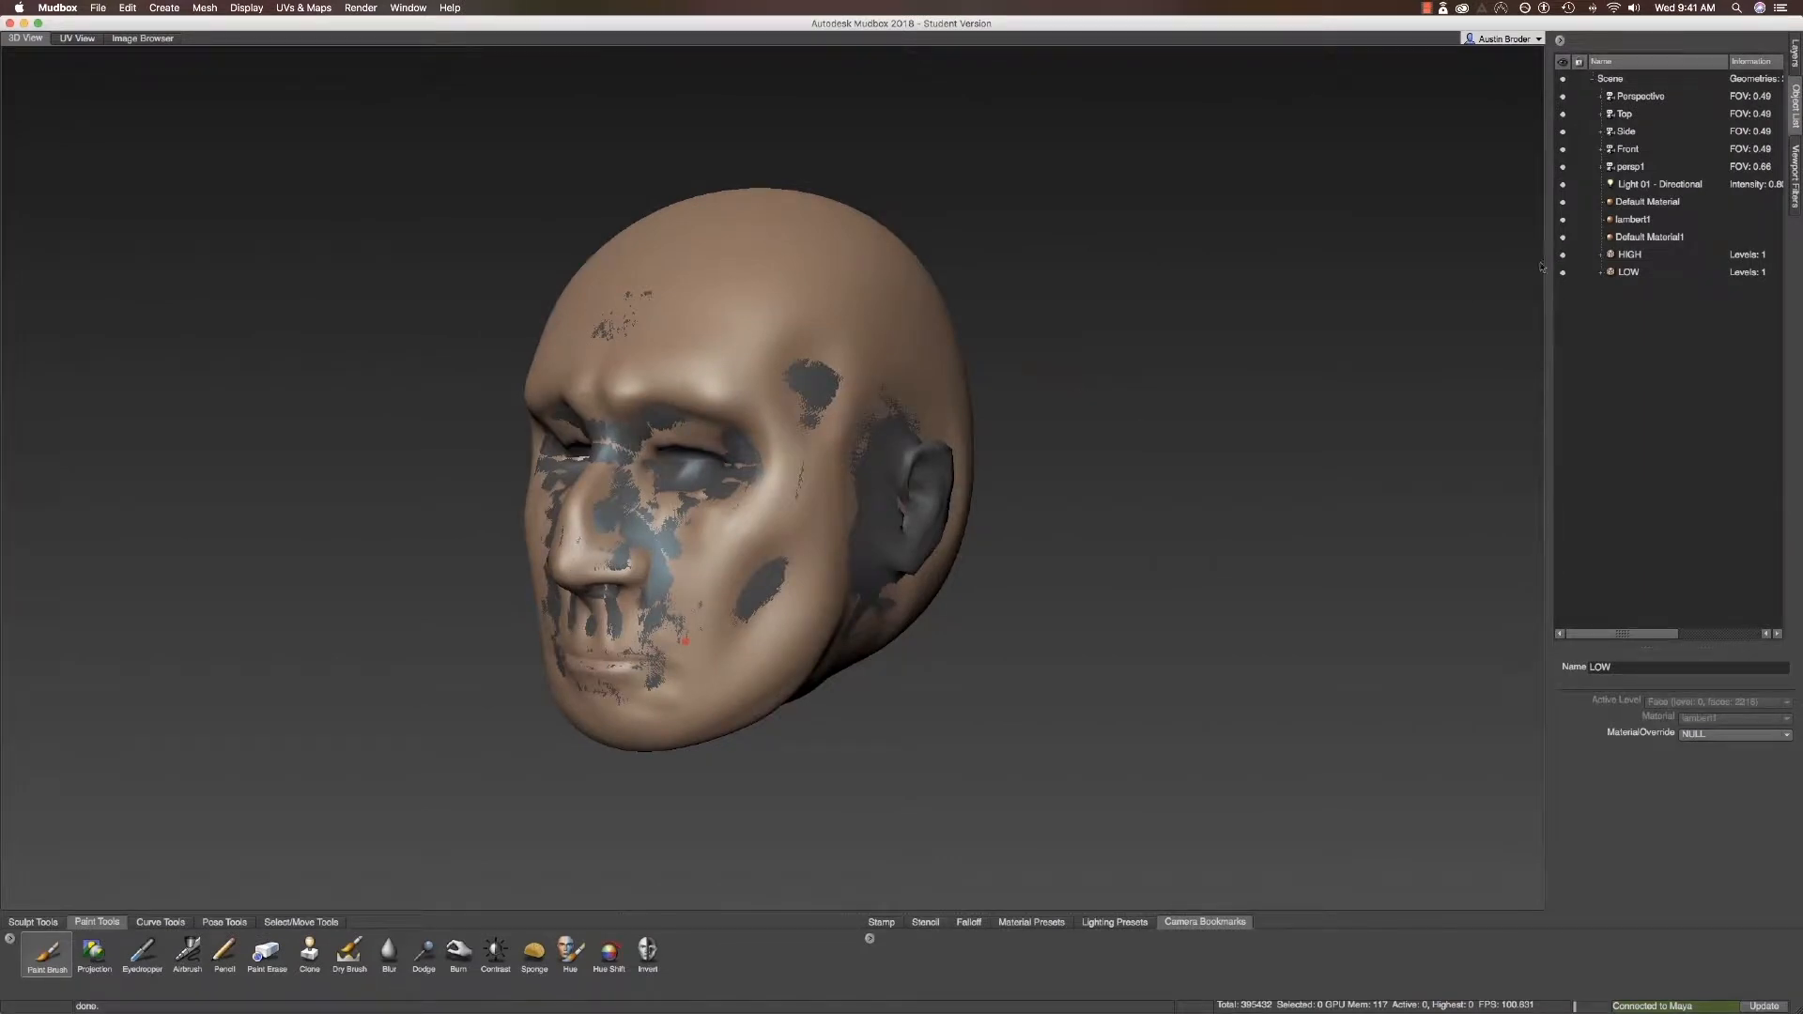
# - Set up a new normal map extraction operation with the HIGH and LOW meshes both selected
pyautogui.keyDown('shift'); pyautogui.click(1574, 257); pyautogui.keyUp('shift')
pyautogui.click(326, 8)
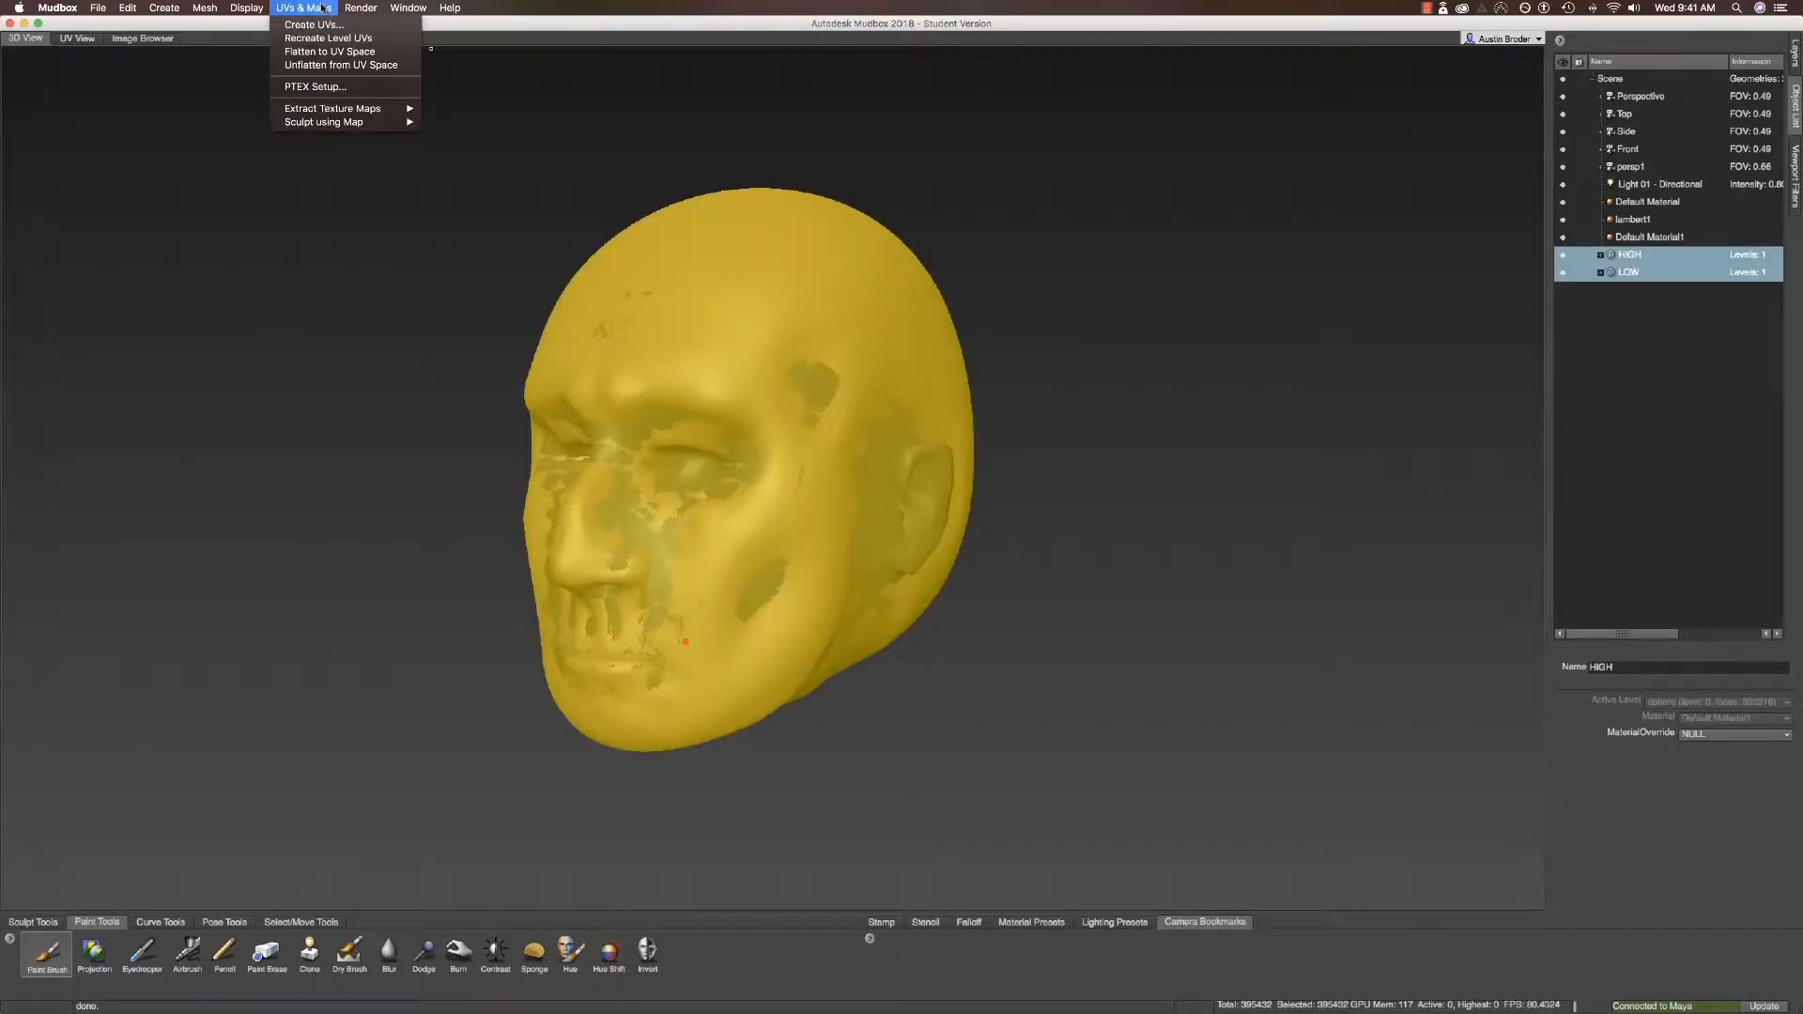
pyautogui.moveTo(375, 110)
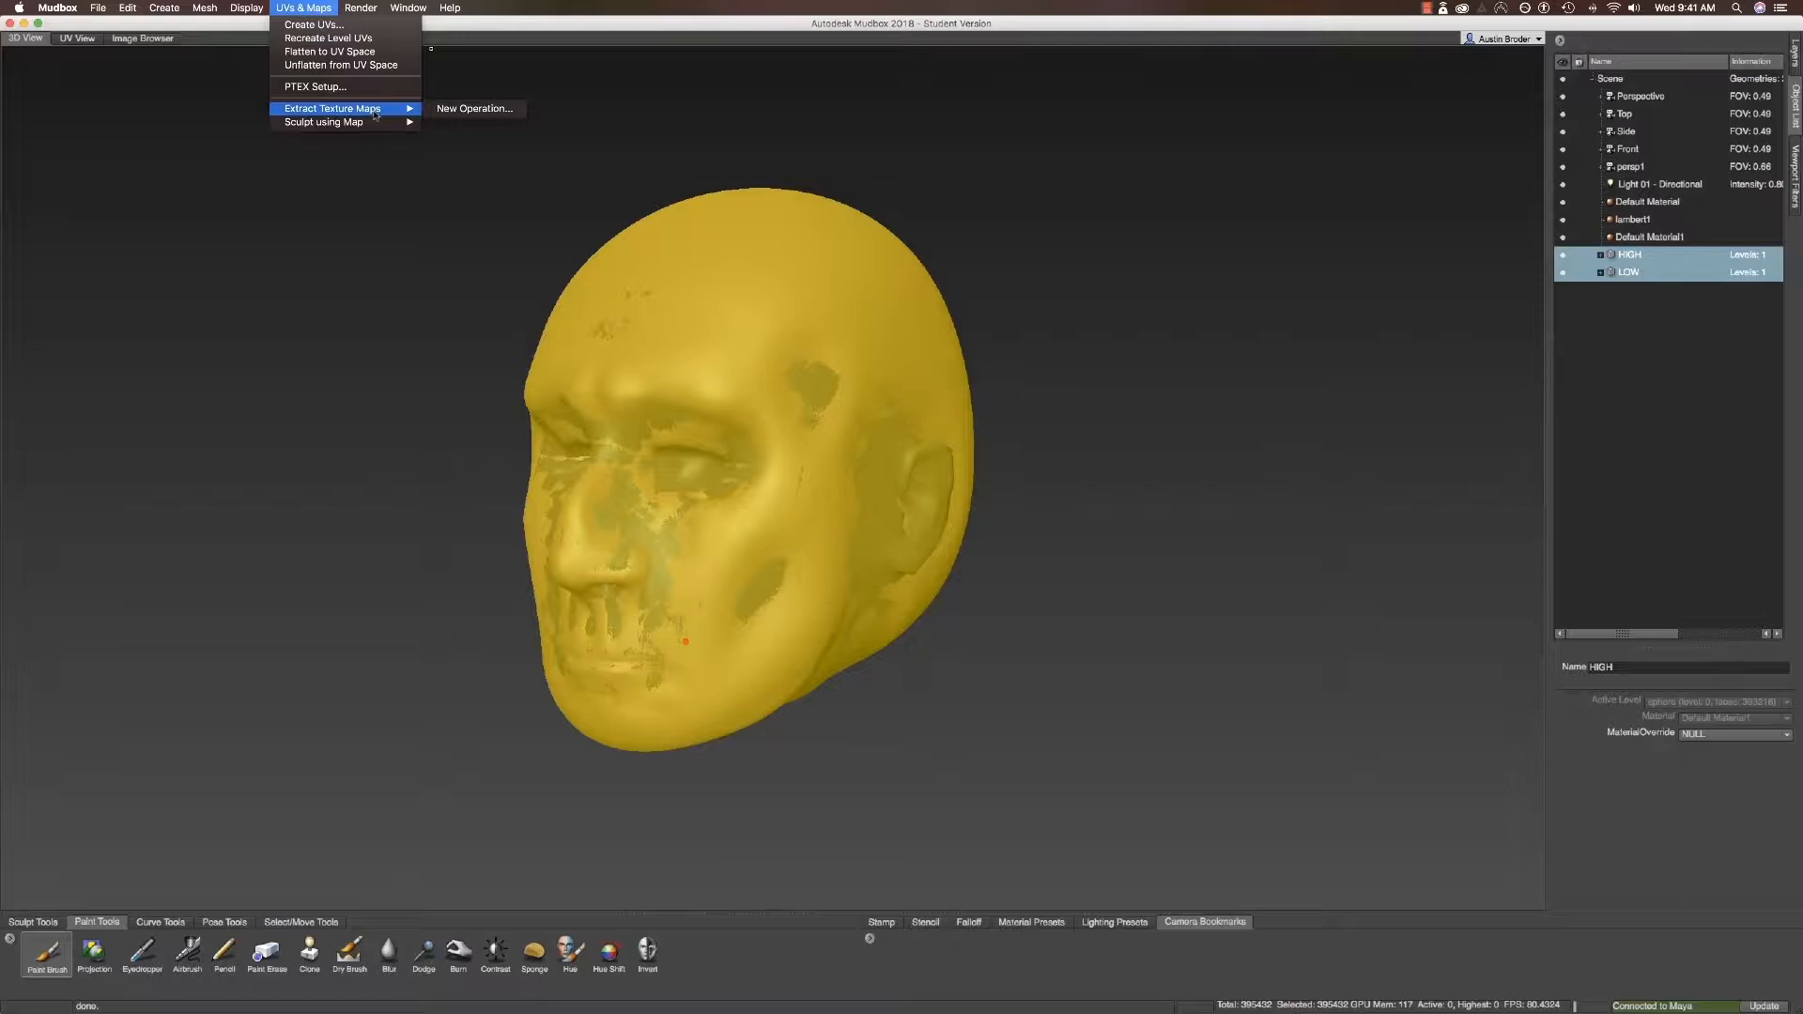
pyautogui.click(471, 110)
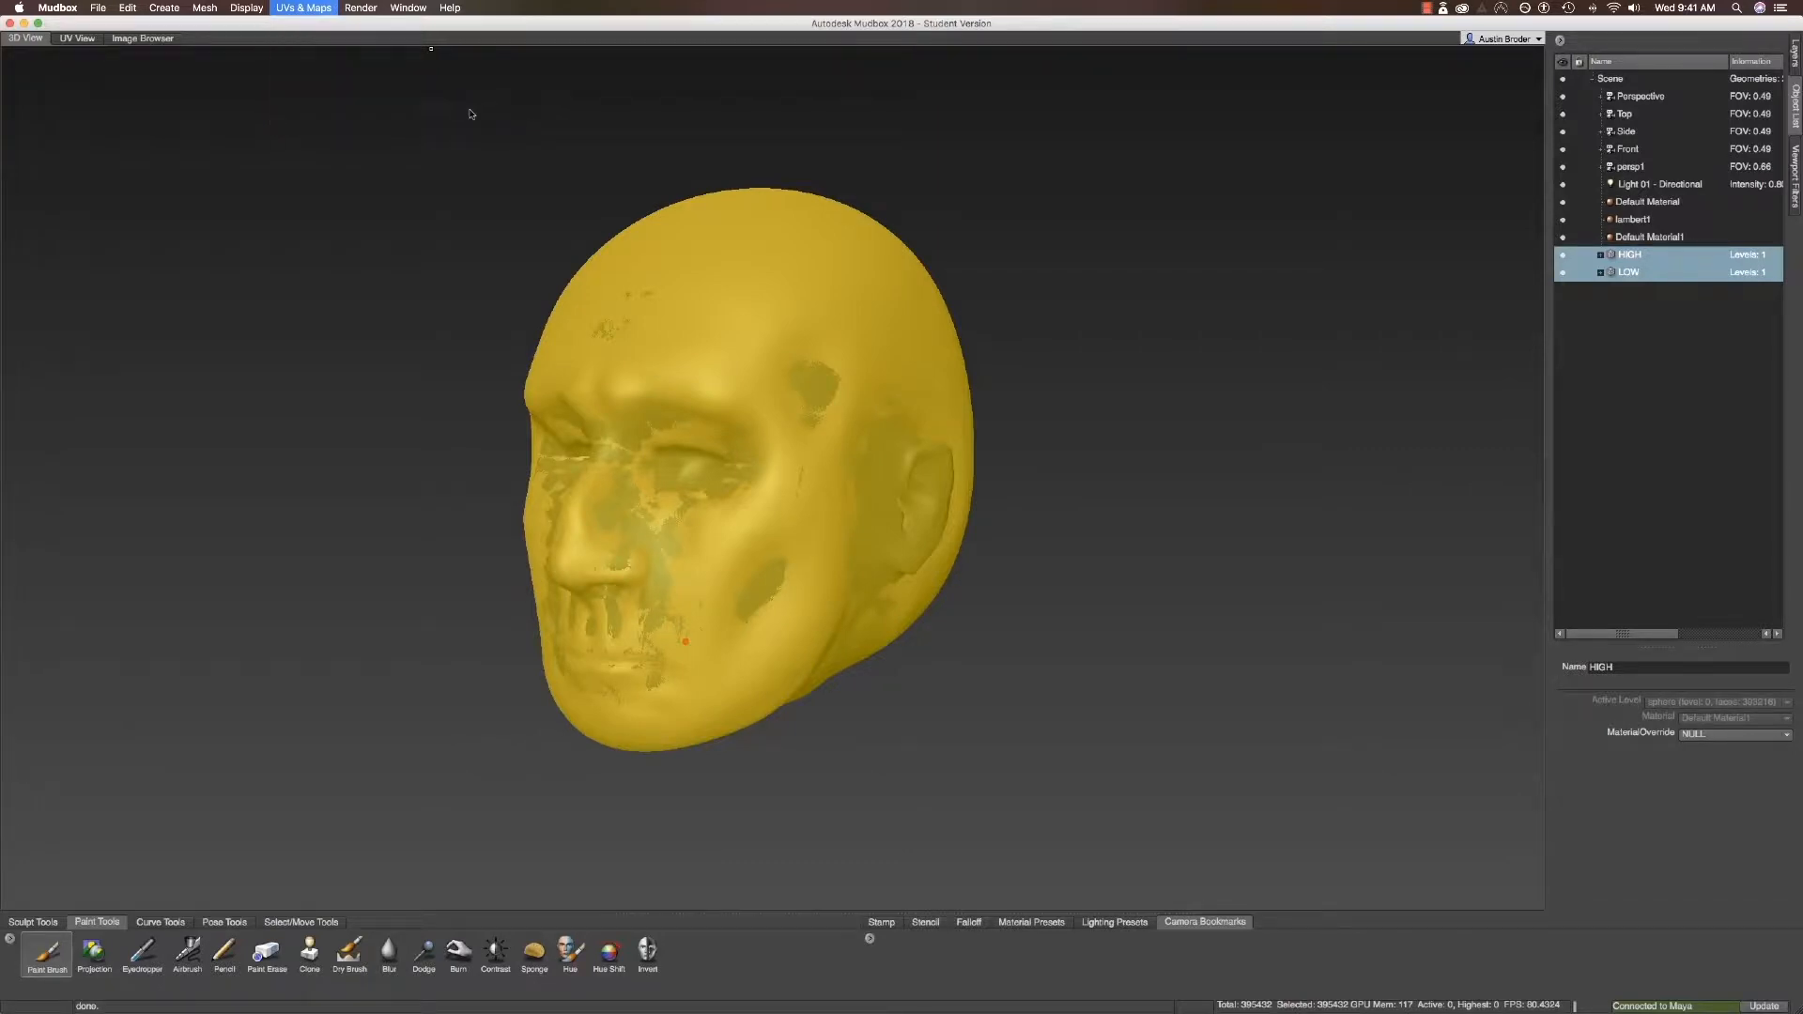
pyautogui.click(806, 489)
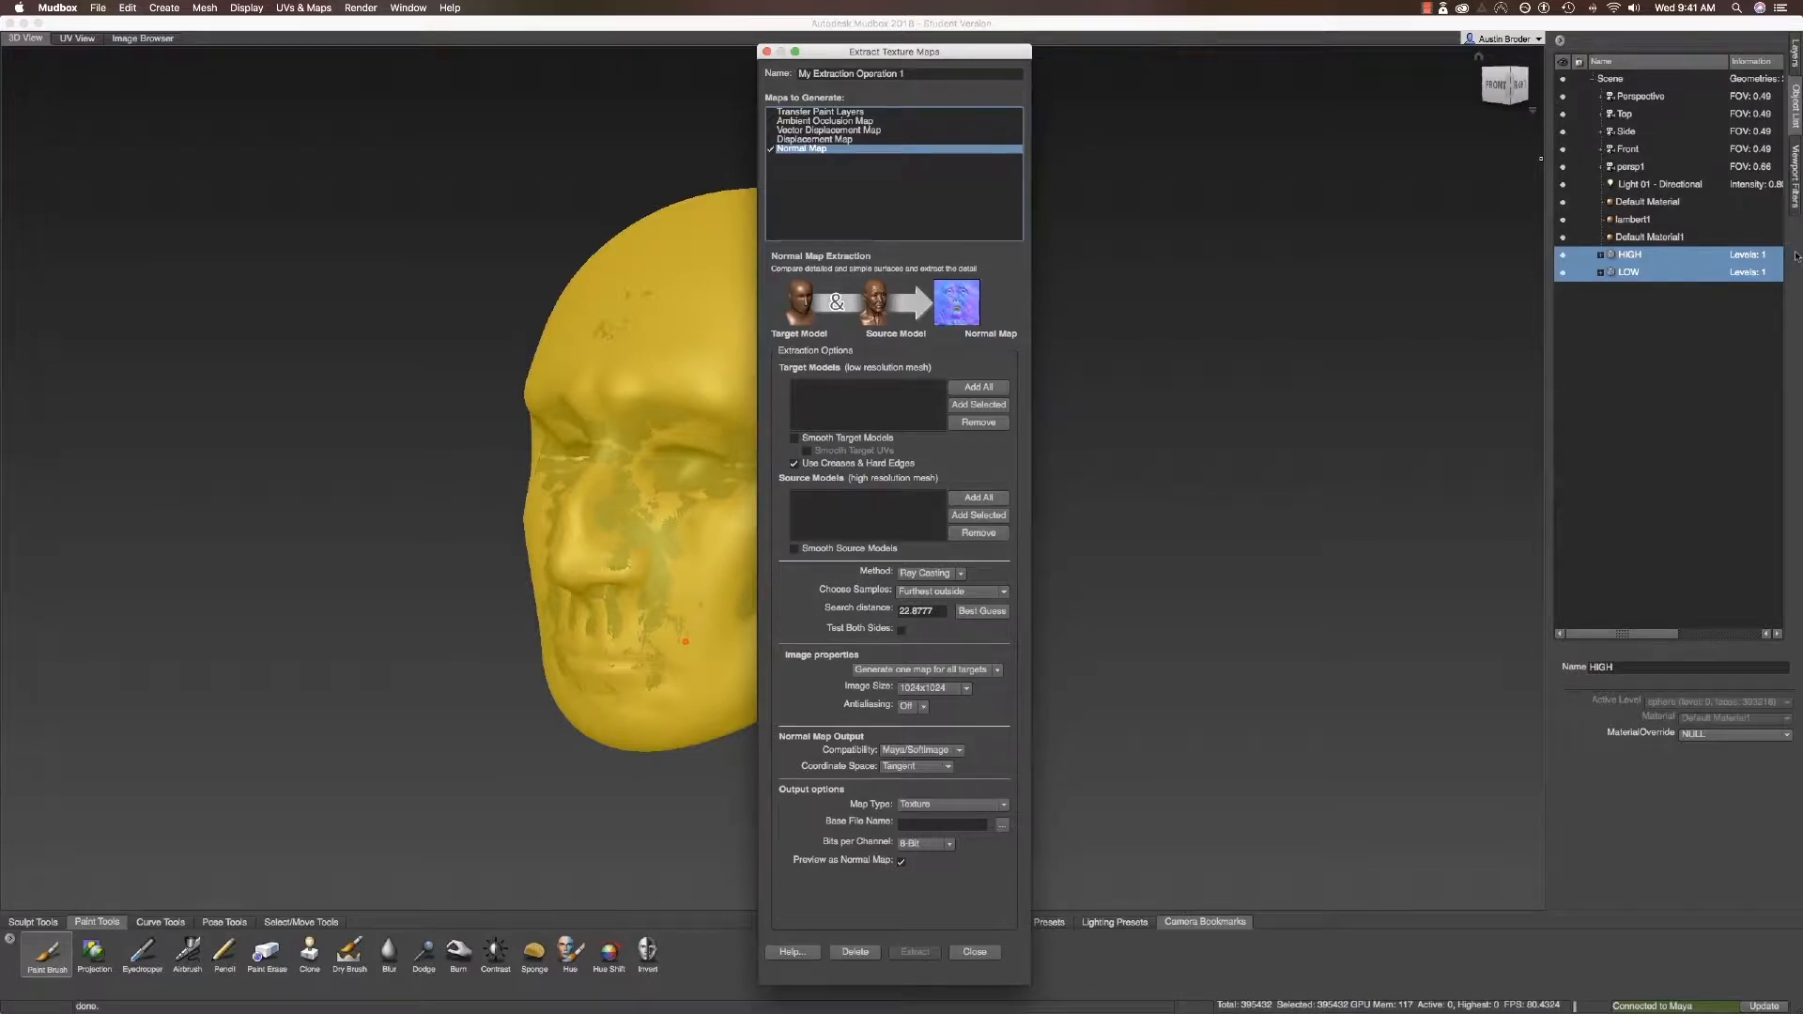
pyautogui.moveTo(976, 53); pyautogui.dragTo(1723, 59)
pyautogui.moveTo(1800, 30); pyautogui.dragTo(1449, 26)
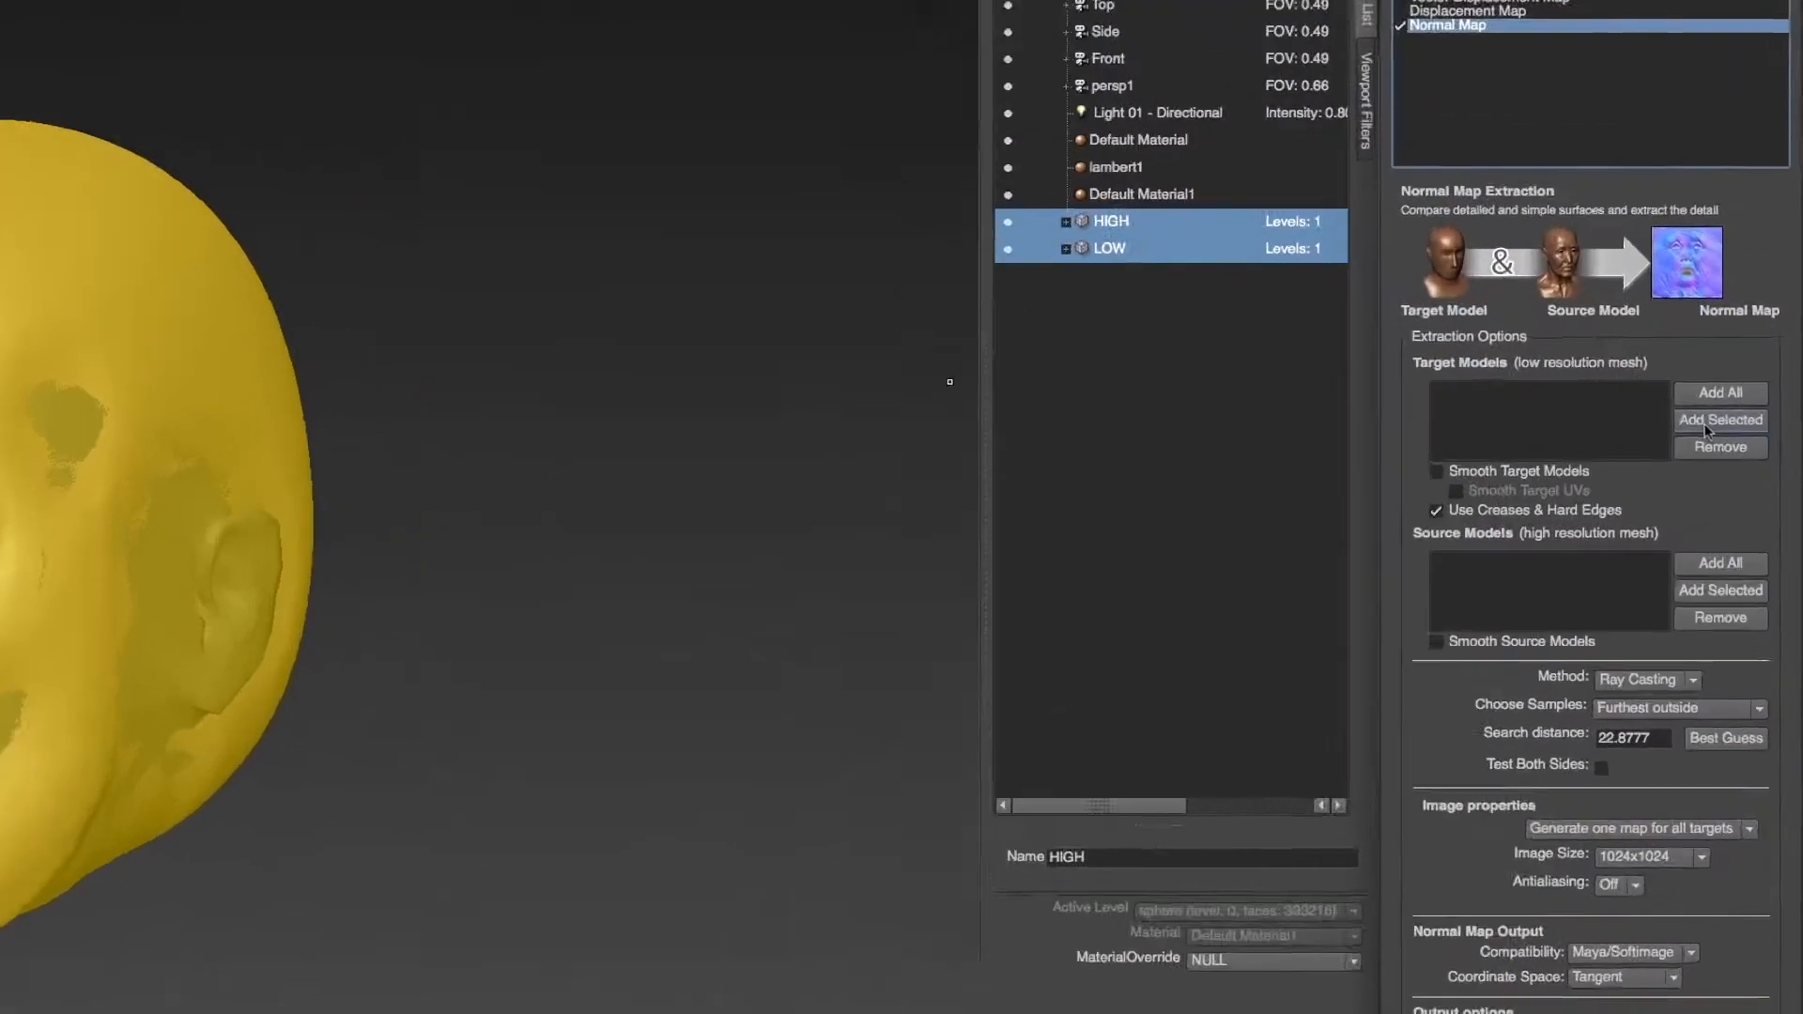
# - Assign LOW as the only target model and HIGH as the only source model for the normal map extraction
pyautogui.click(1705, 424)
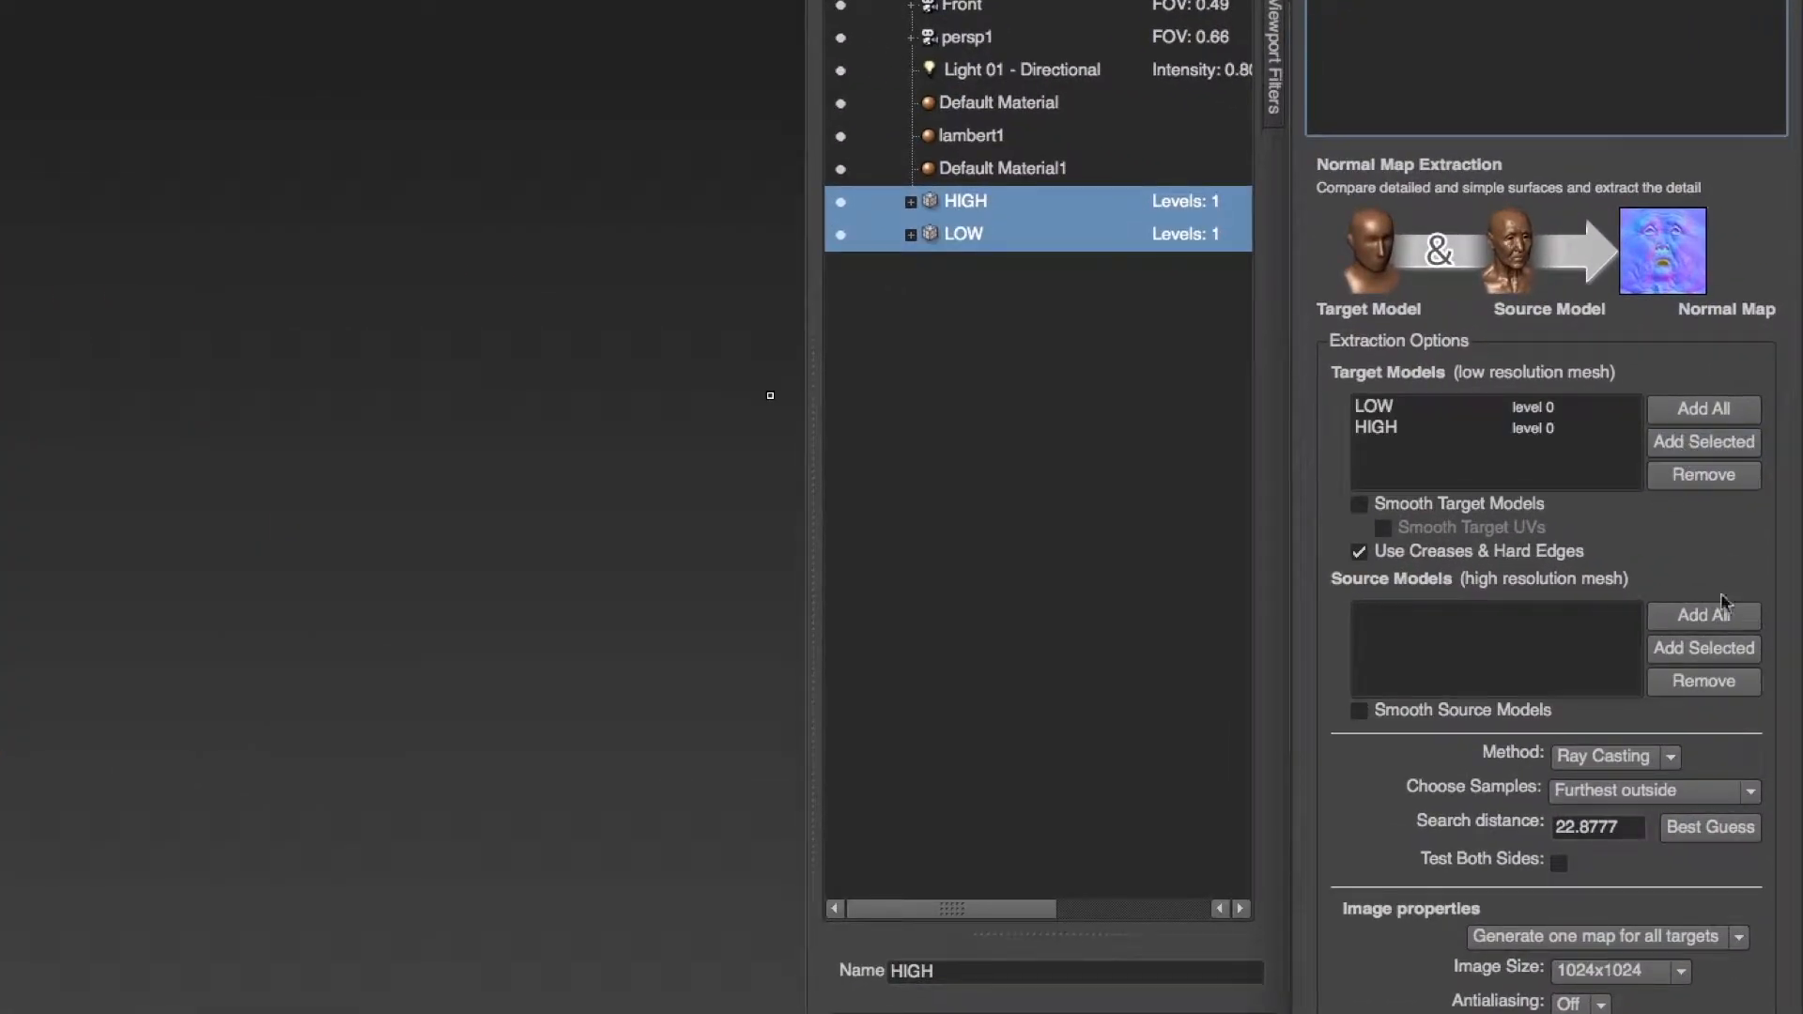
pyautogui.click(1689, 651)
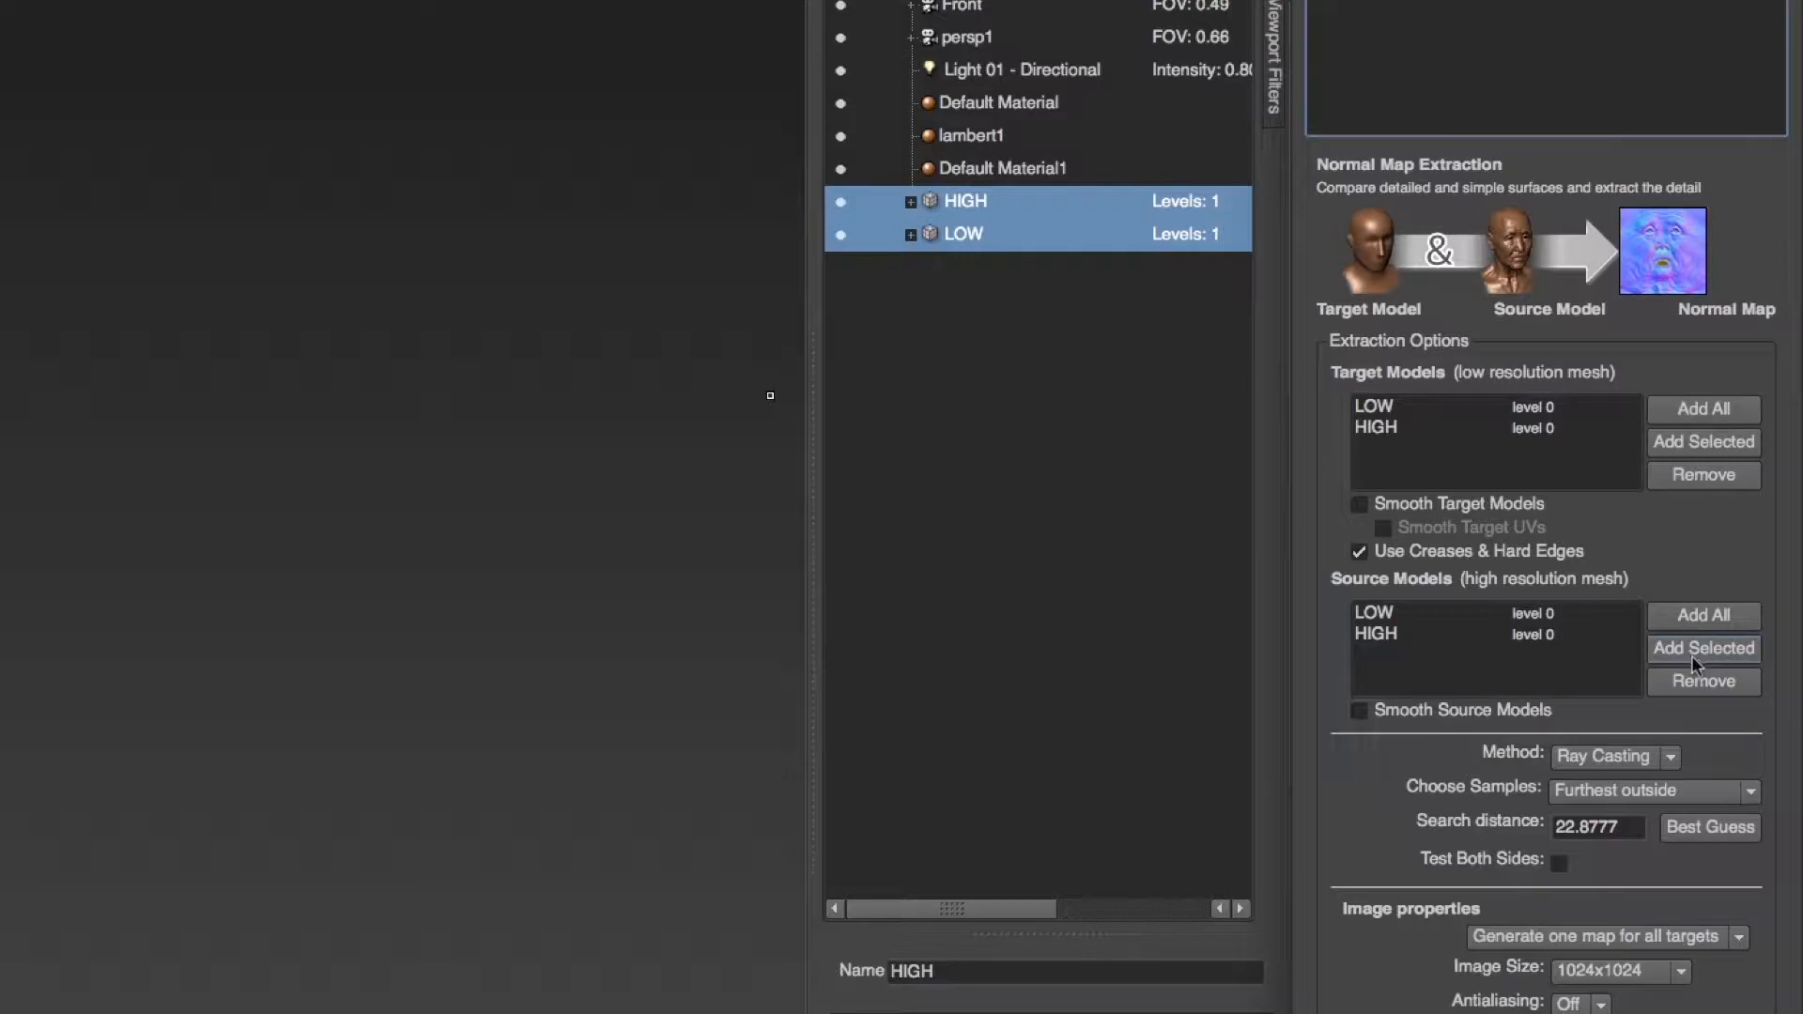
pyautogui.click(1411, 430)
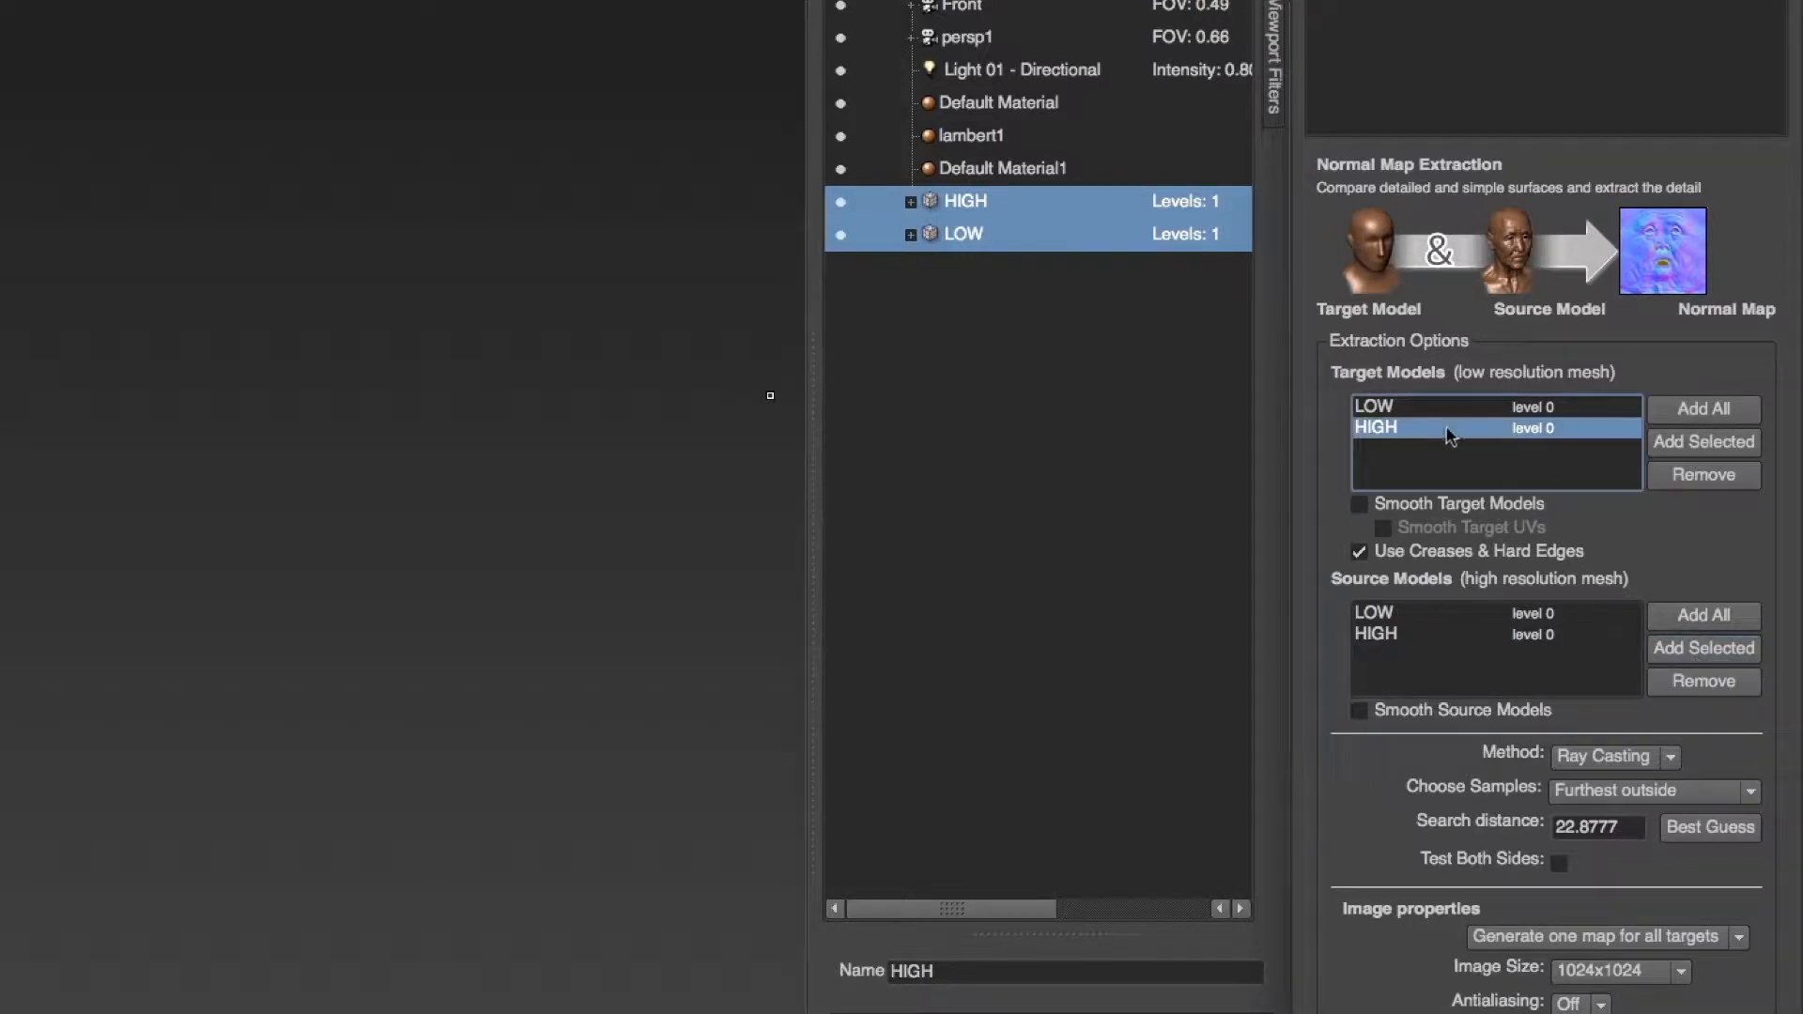
pyautogui.click(1690, 476)
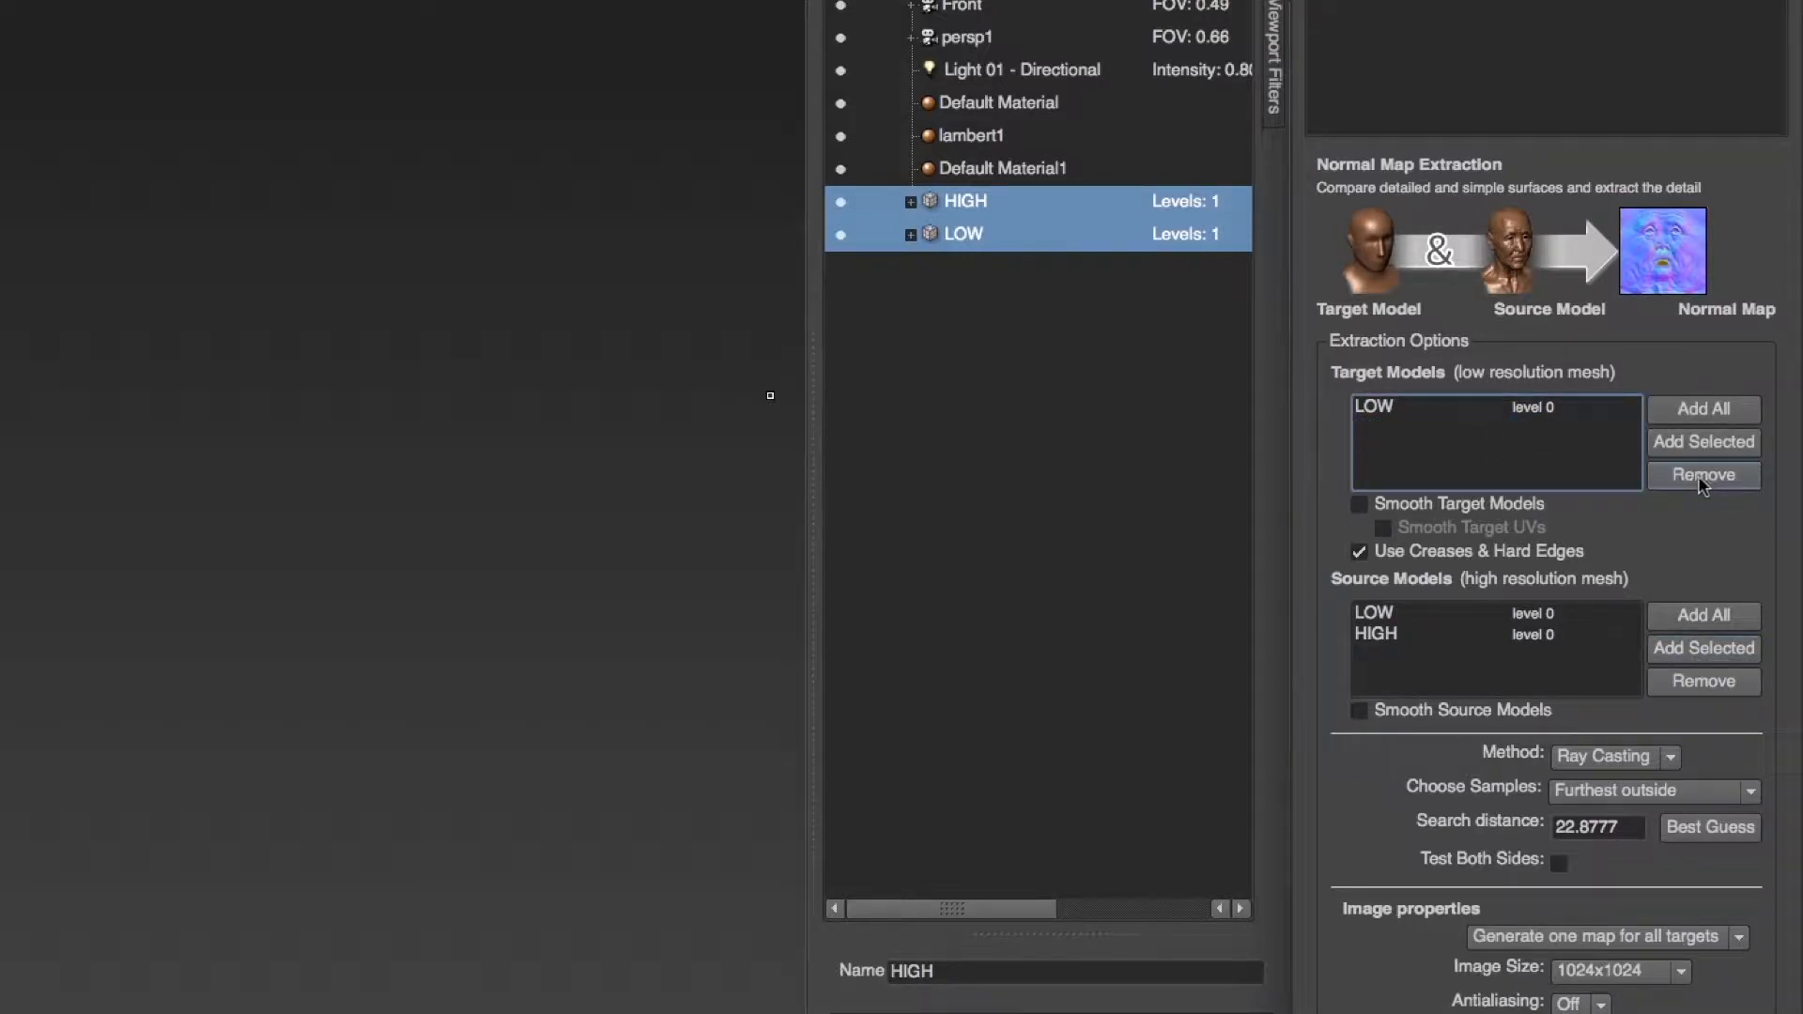
pyautogui.click(1376, 616)
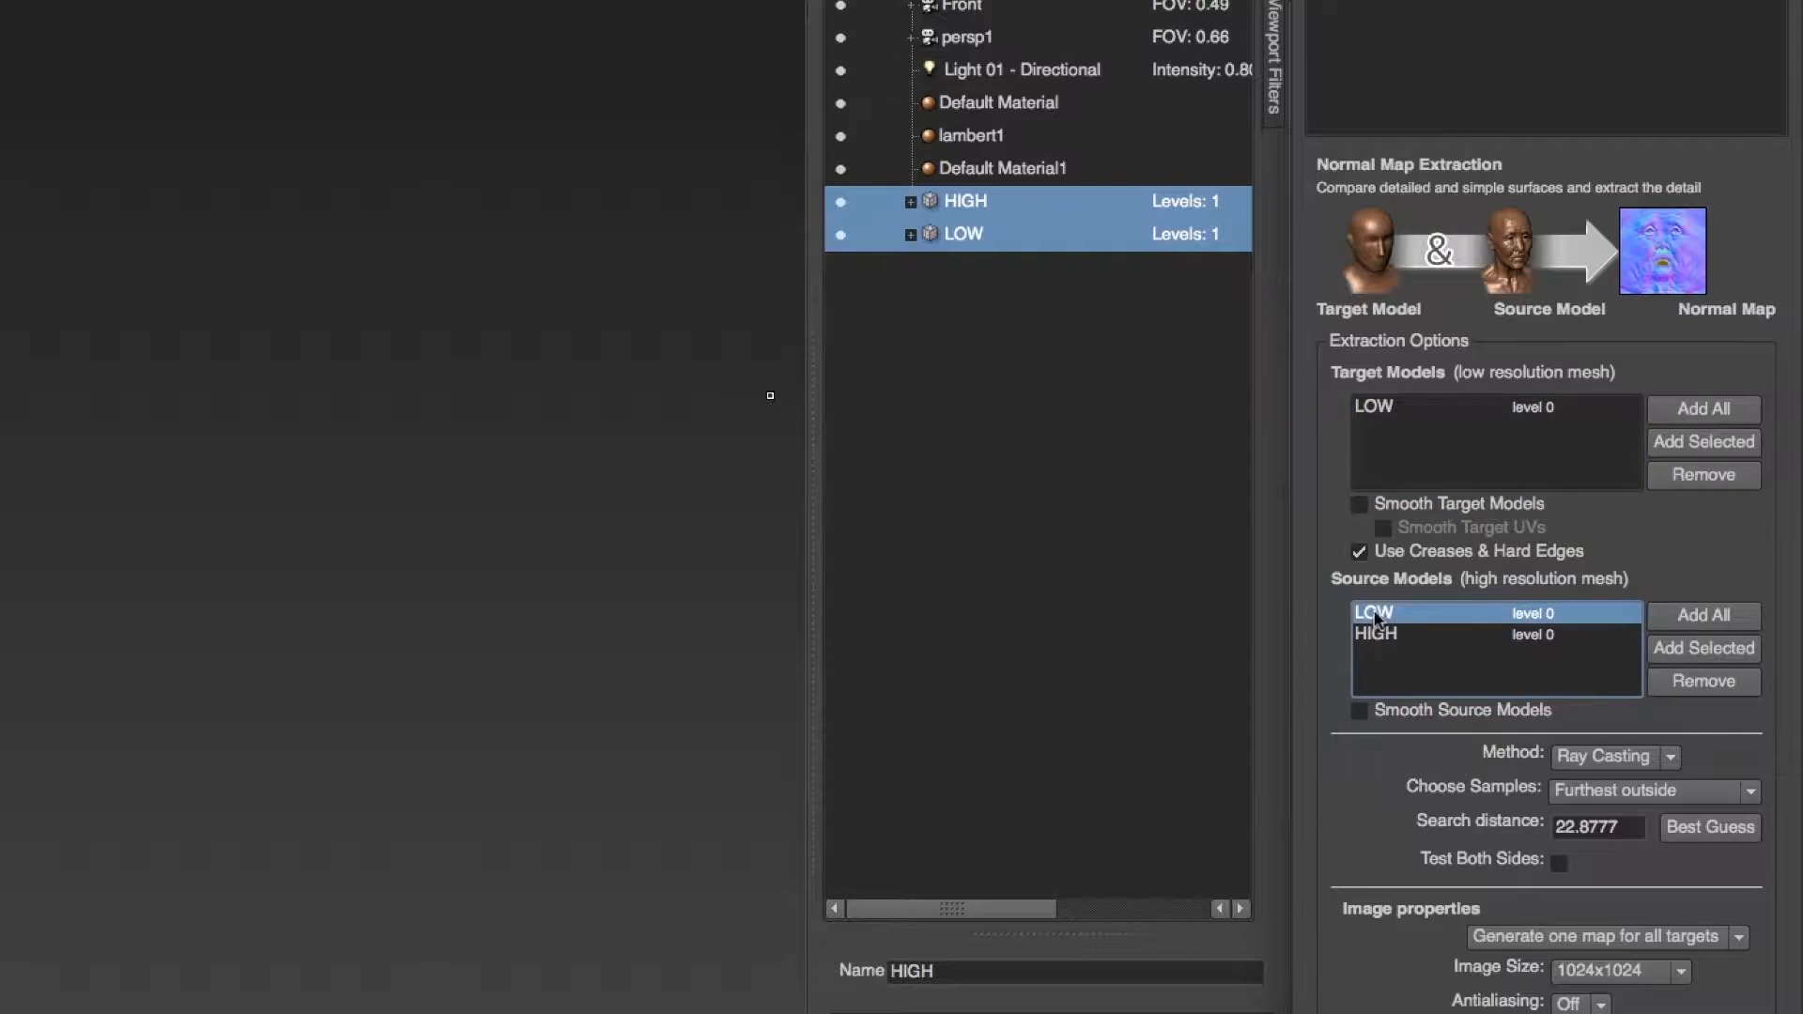
pyautogui.click(1699, 681)
# - Use Ray Casting with the best-guess search distance and set the image size to 2048x2048
pyautogui.click(1612, 761)
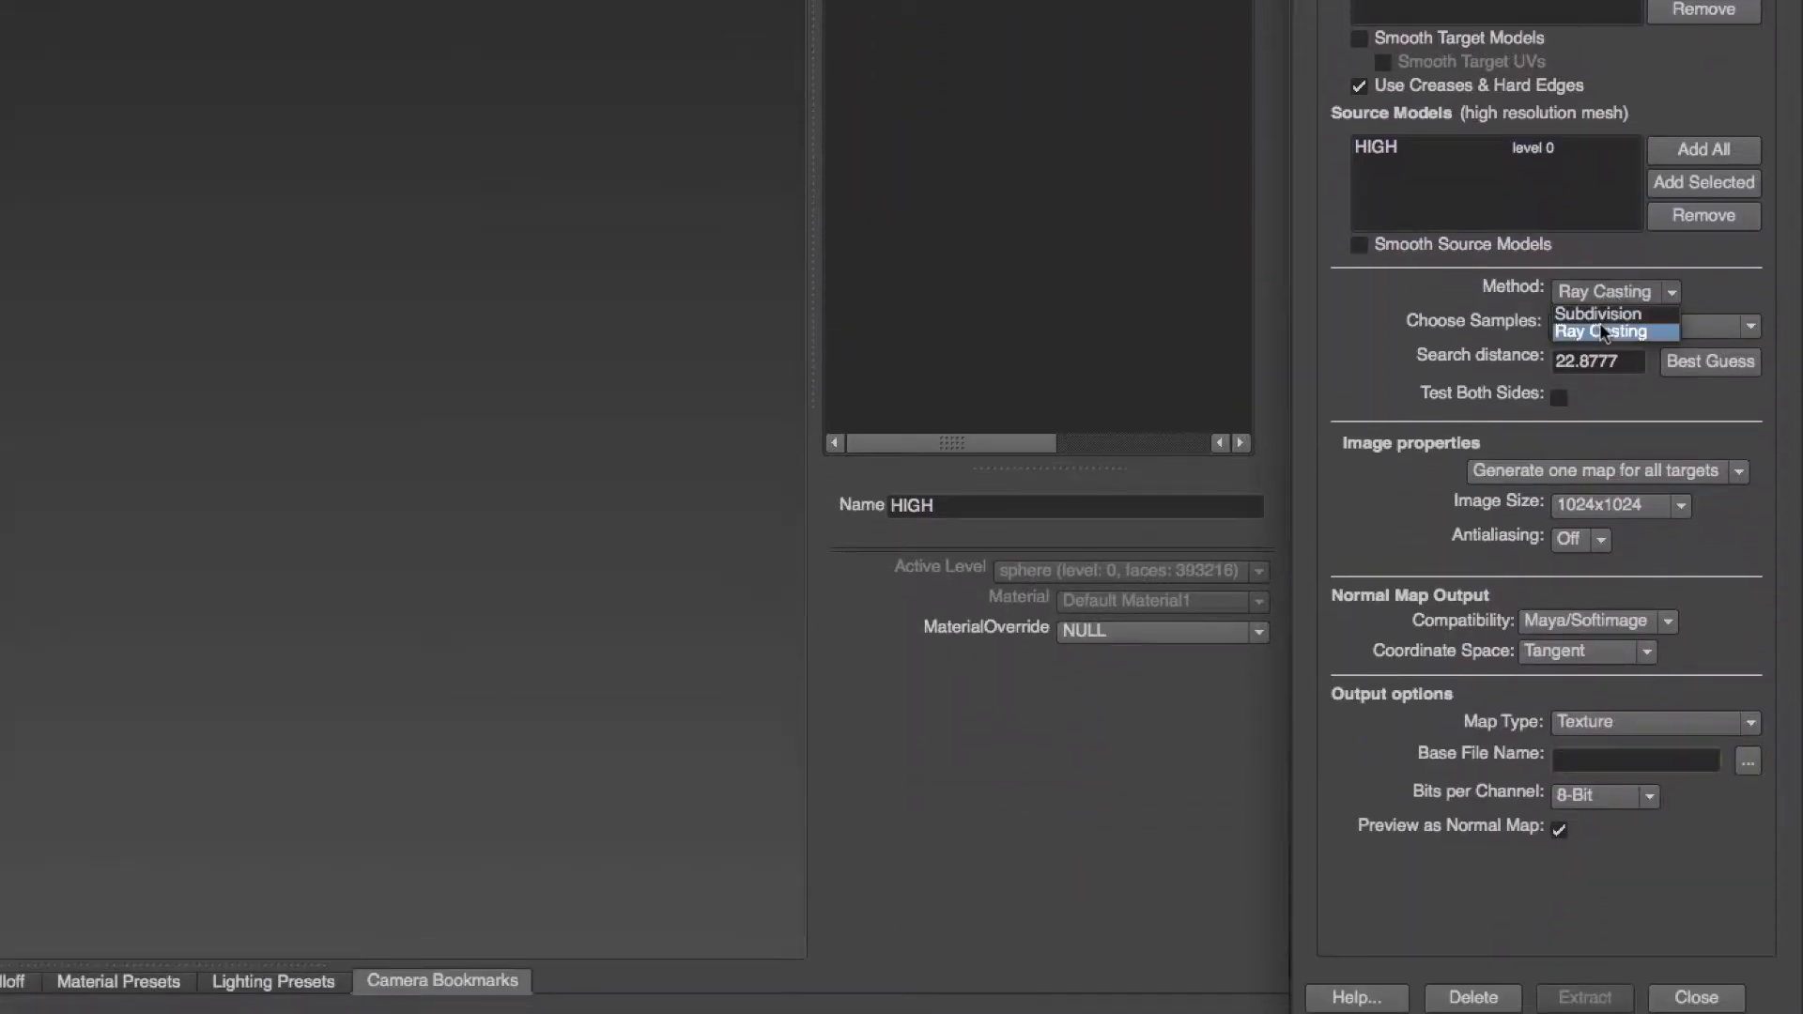
pyautogui.click(1599, 331)
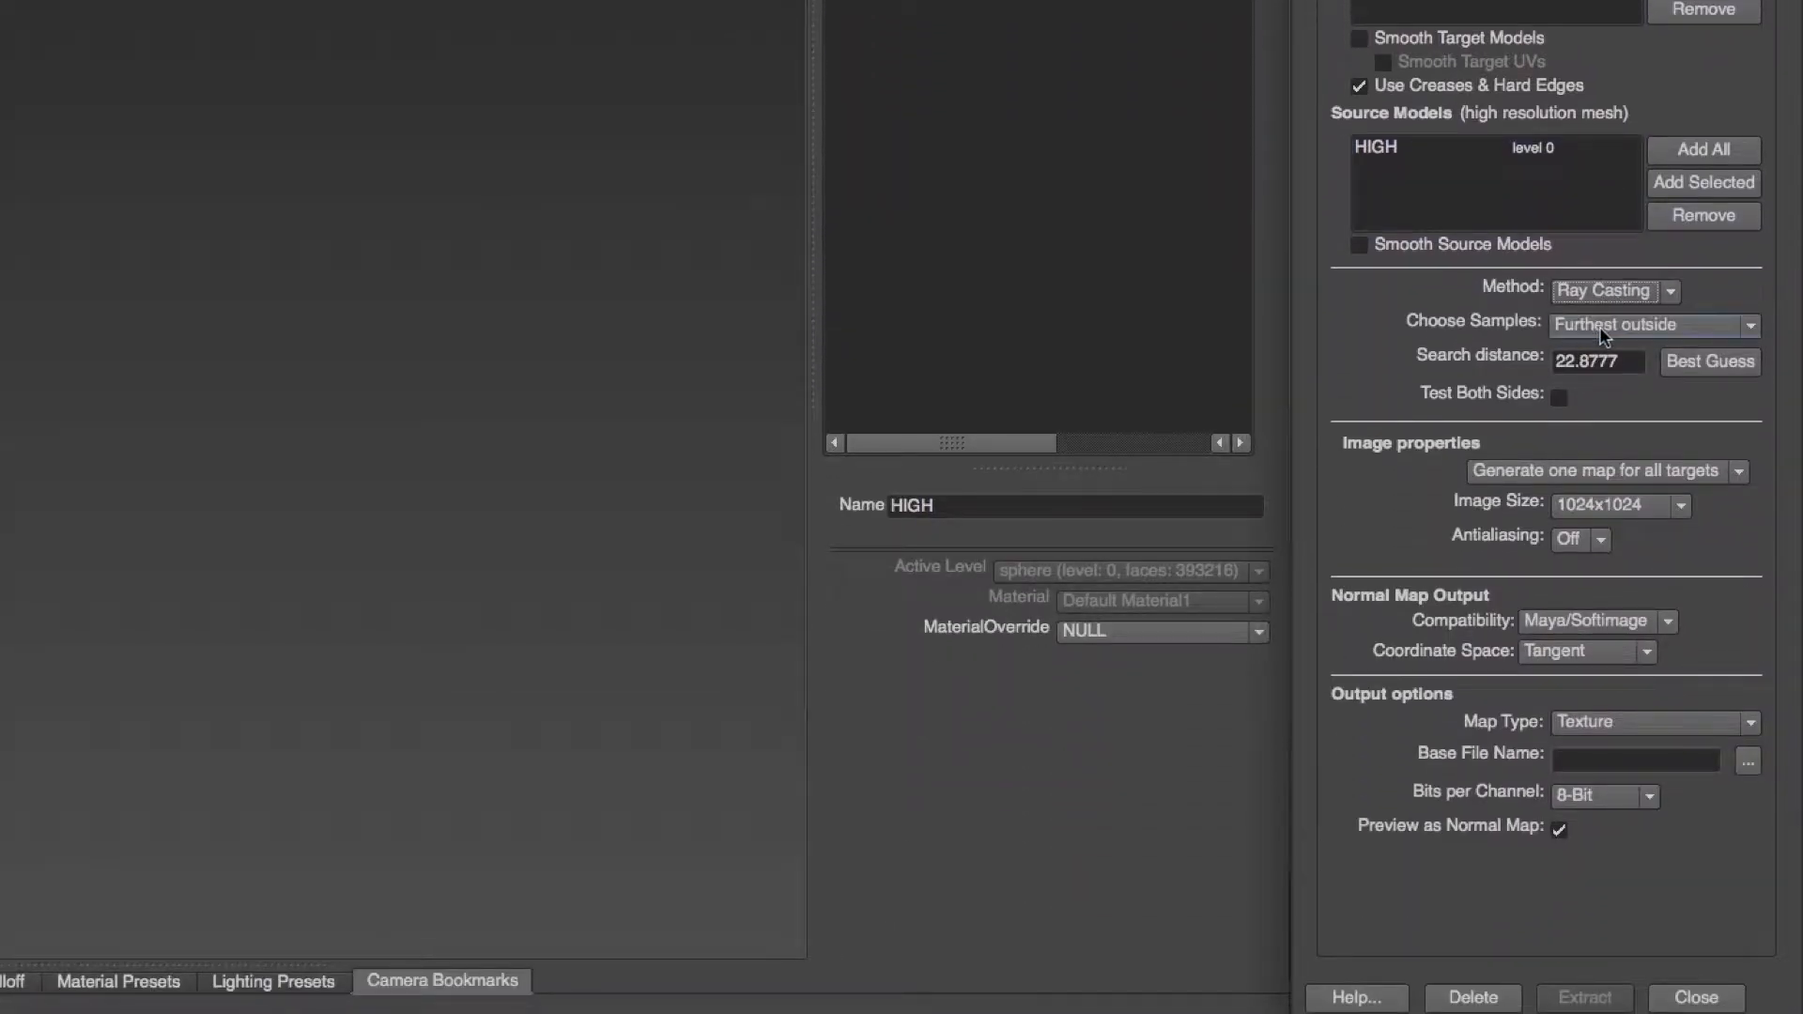
pyautogui.click(1693, 363)
pyautogui.click(1621, 517)
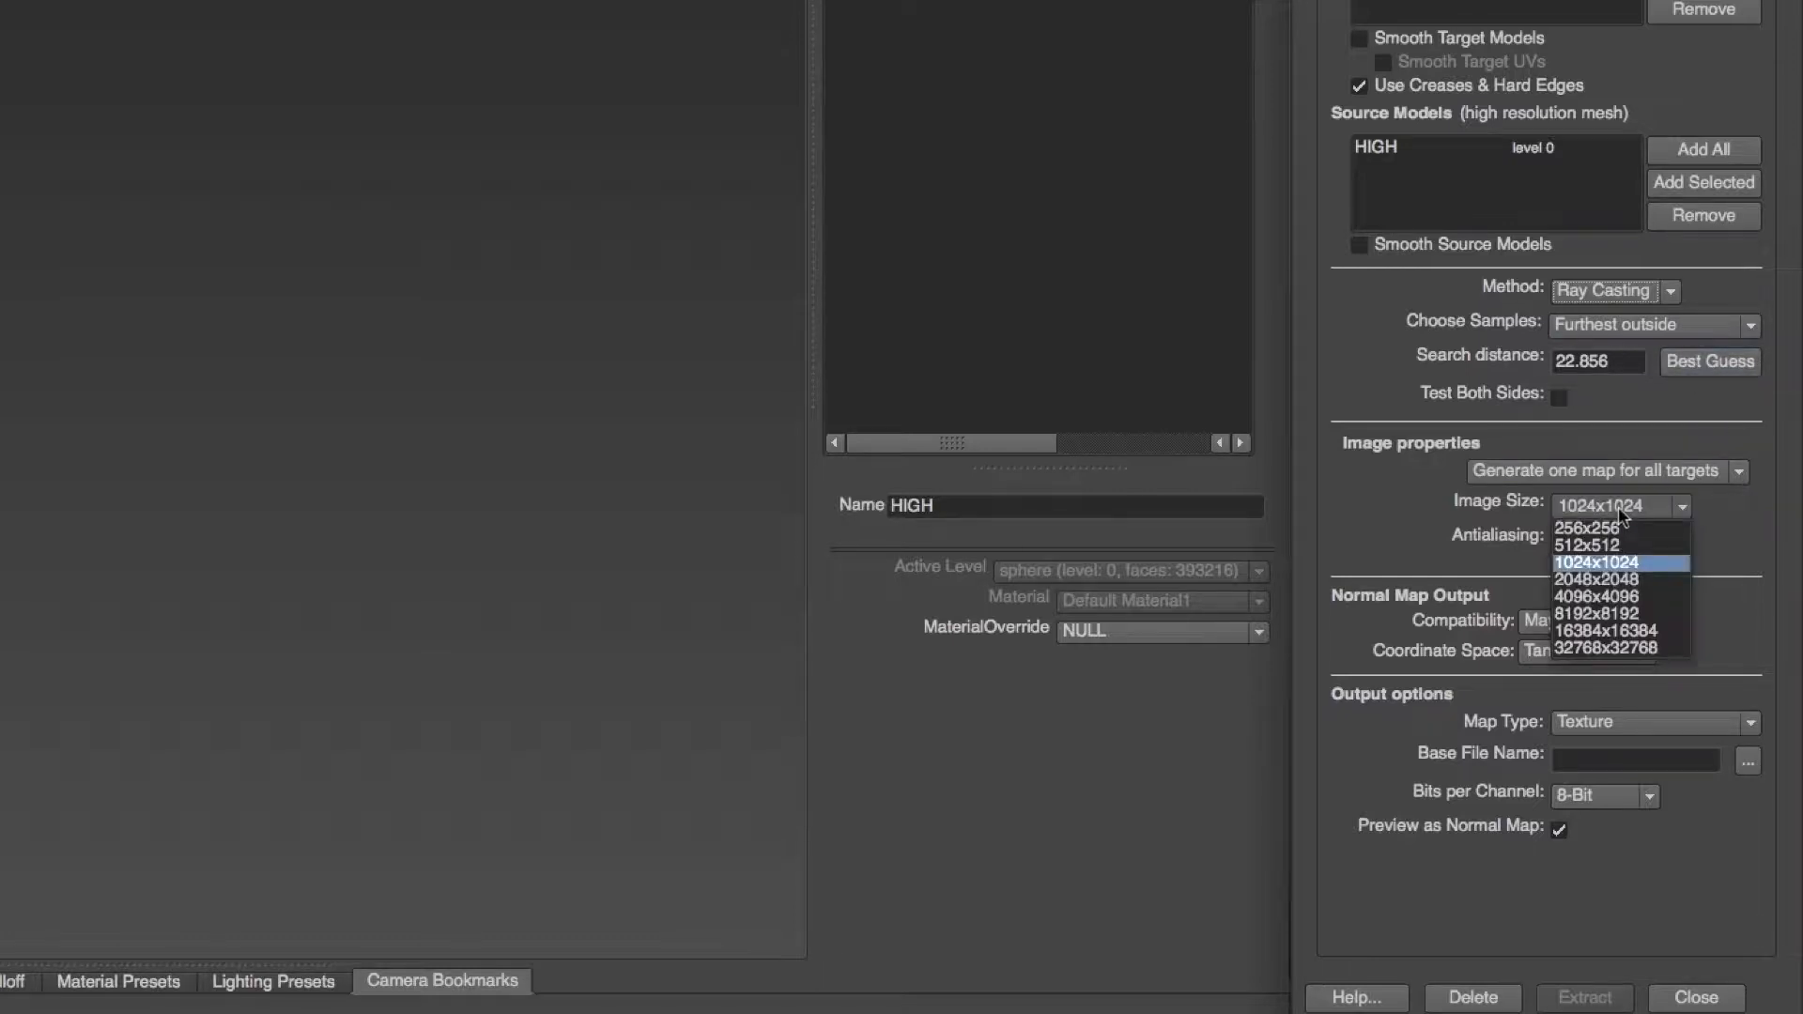
pyautogui.click(1592, 576)
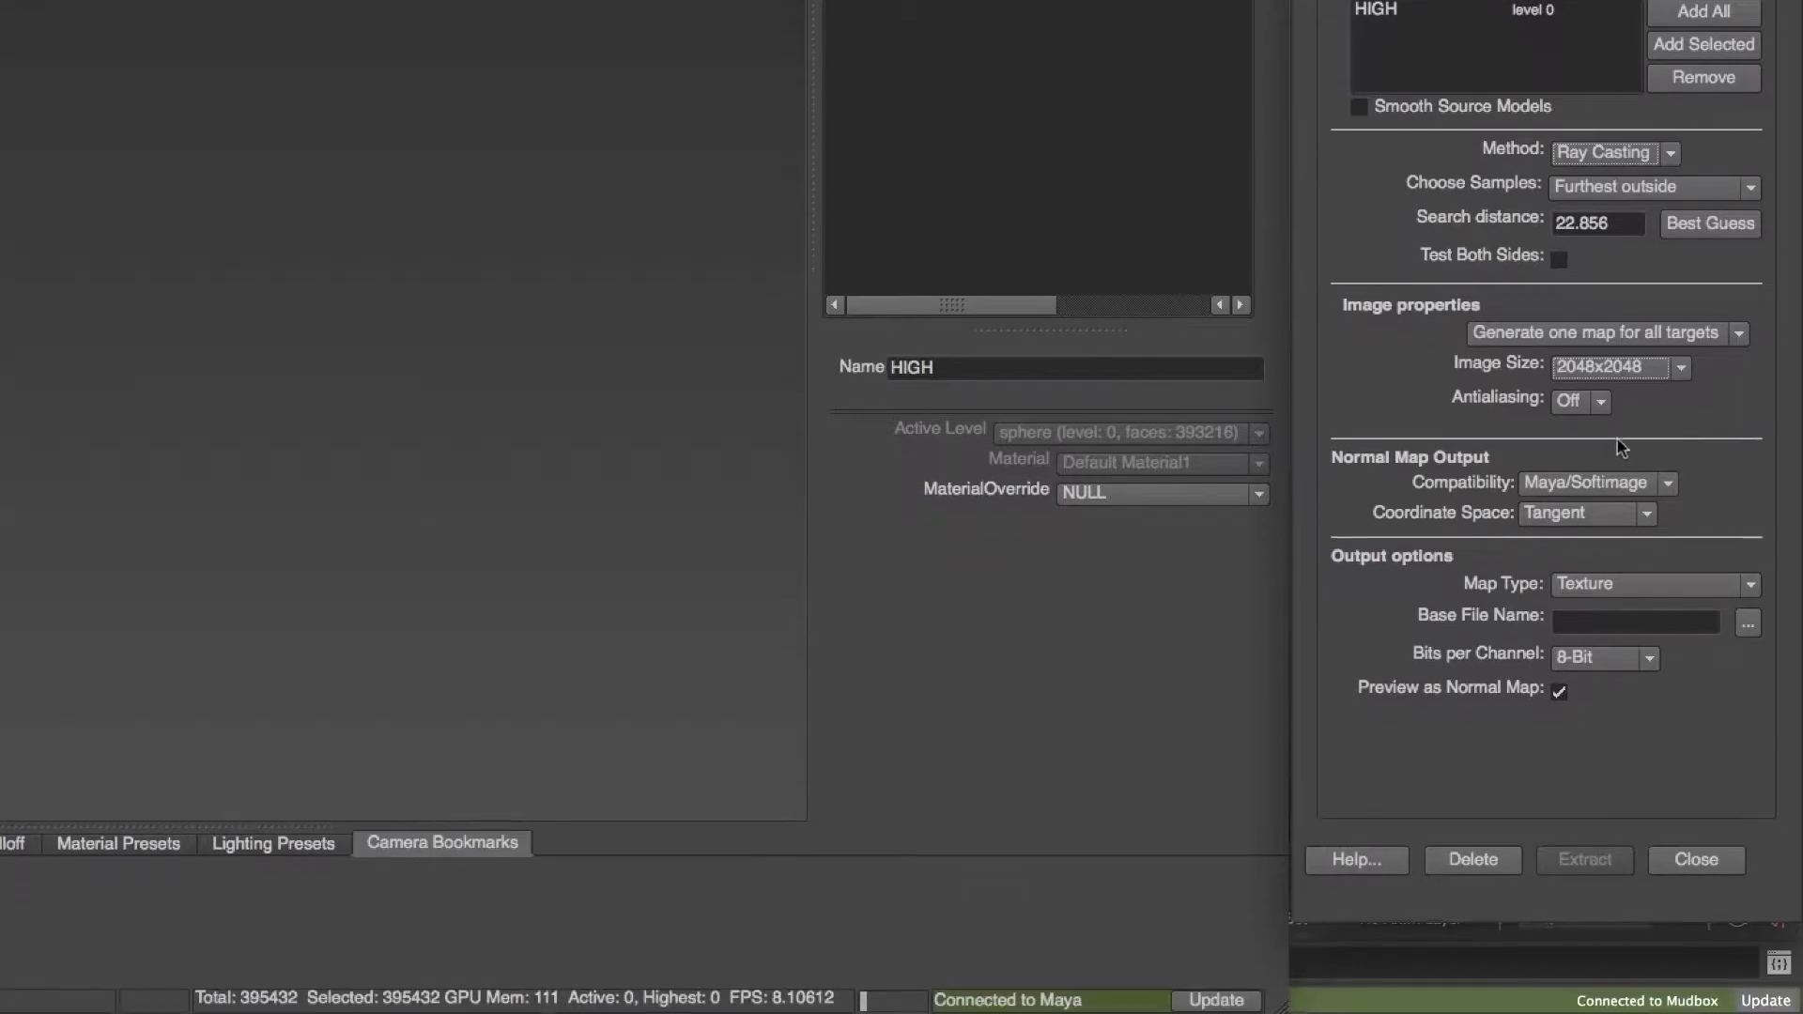
# - Set the output base file to Face_NORMAL.png in the sourceimages folder of the default Maya project
pyautogui.click(1744, 623)
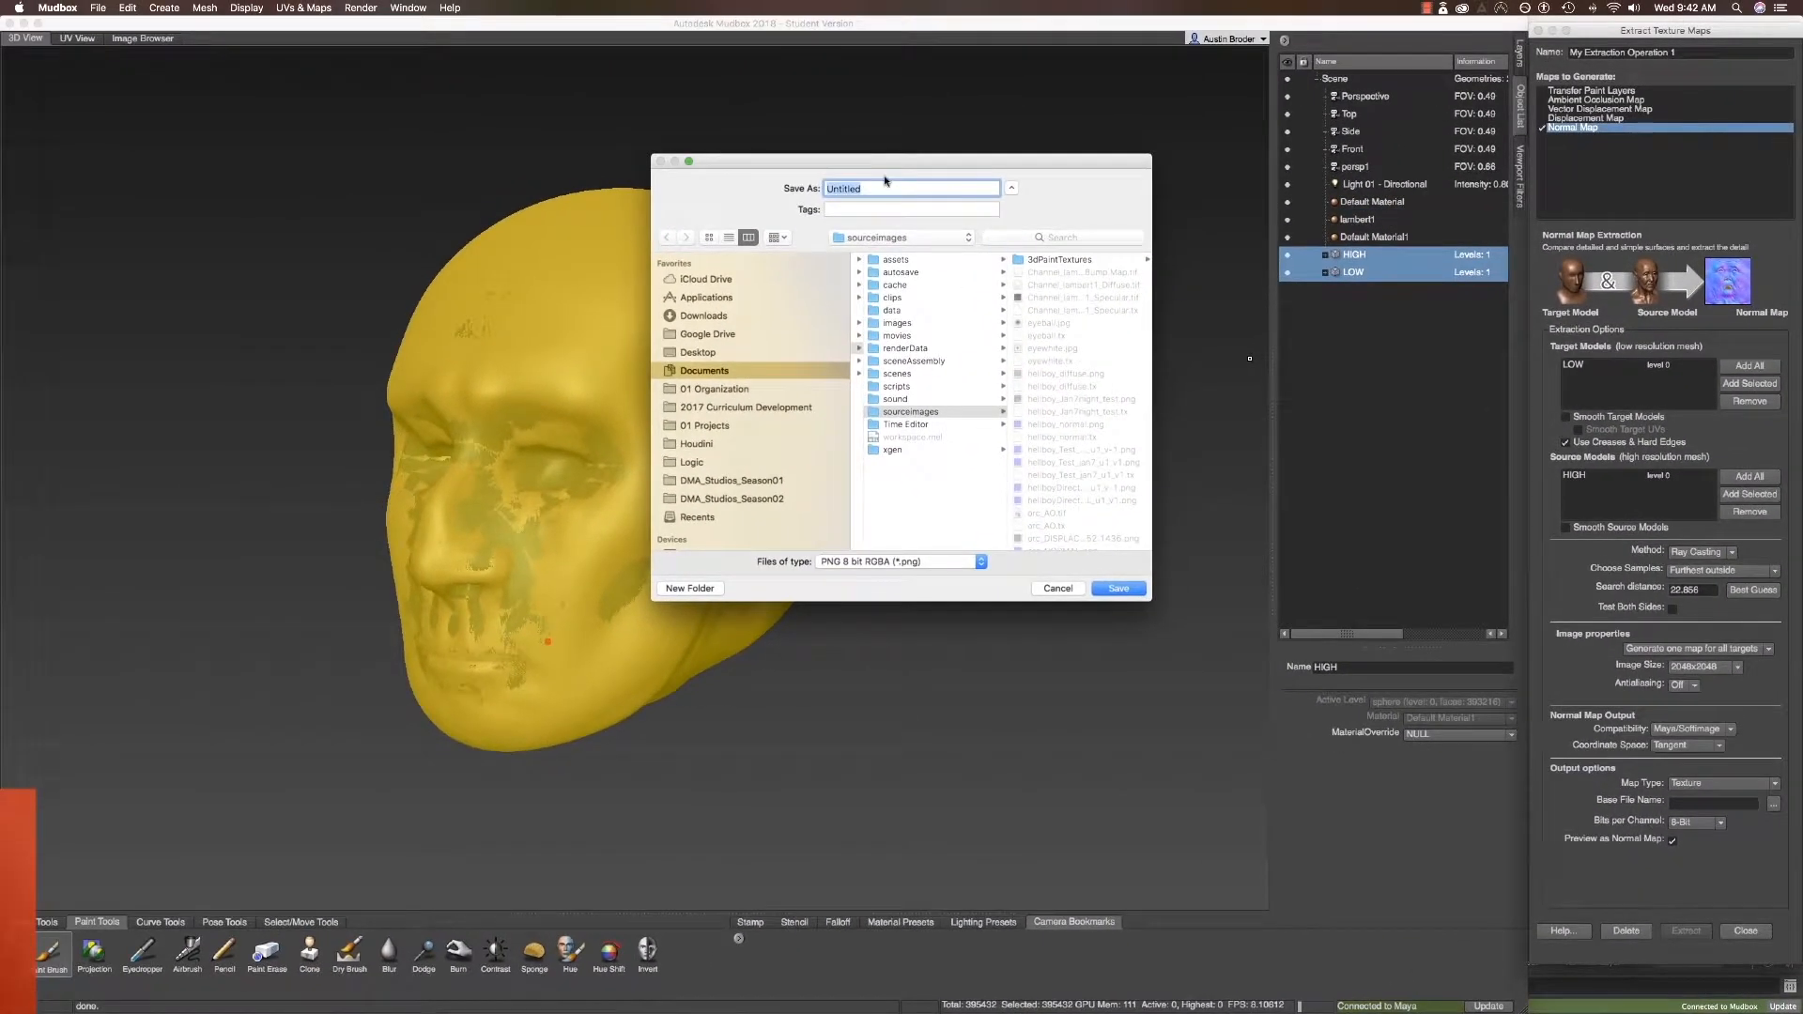
pyautogui.click(805, 371)
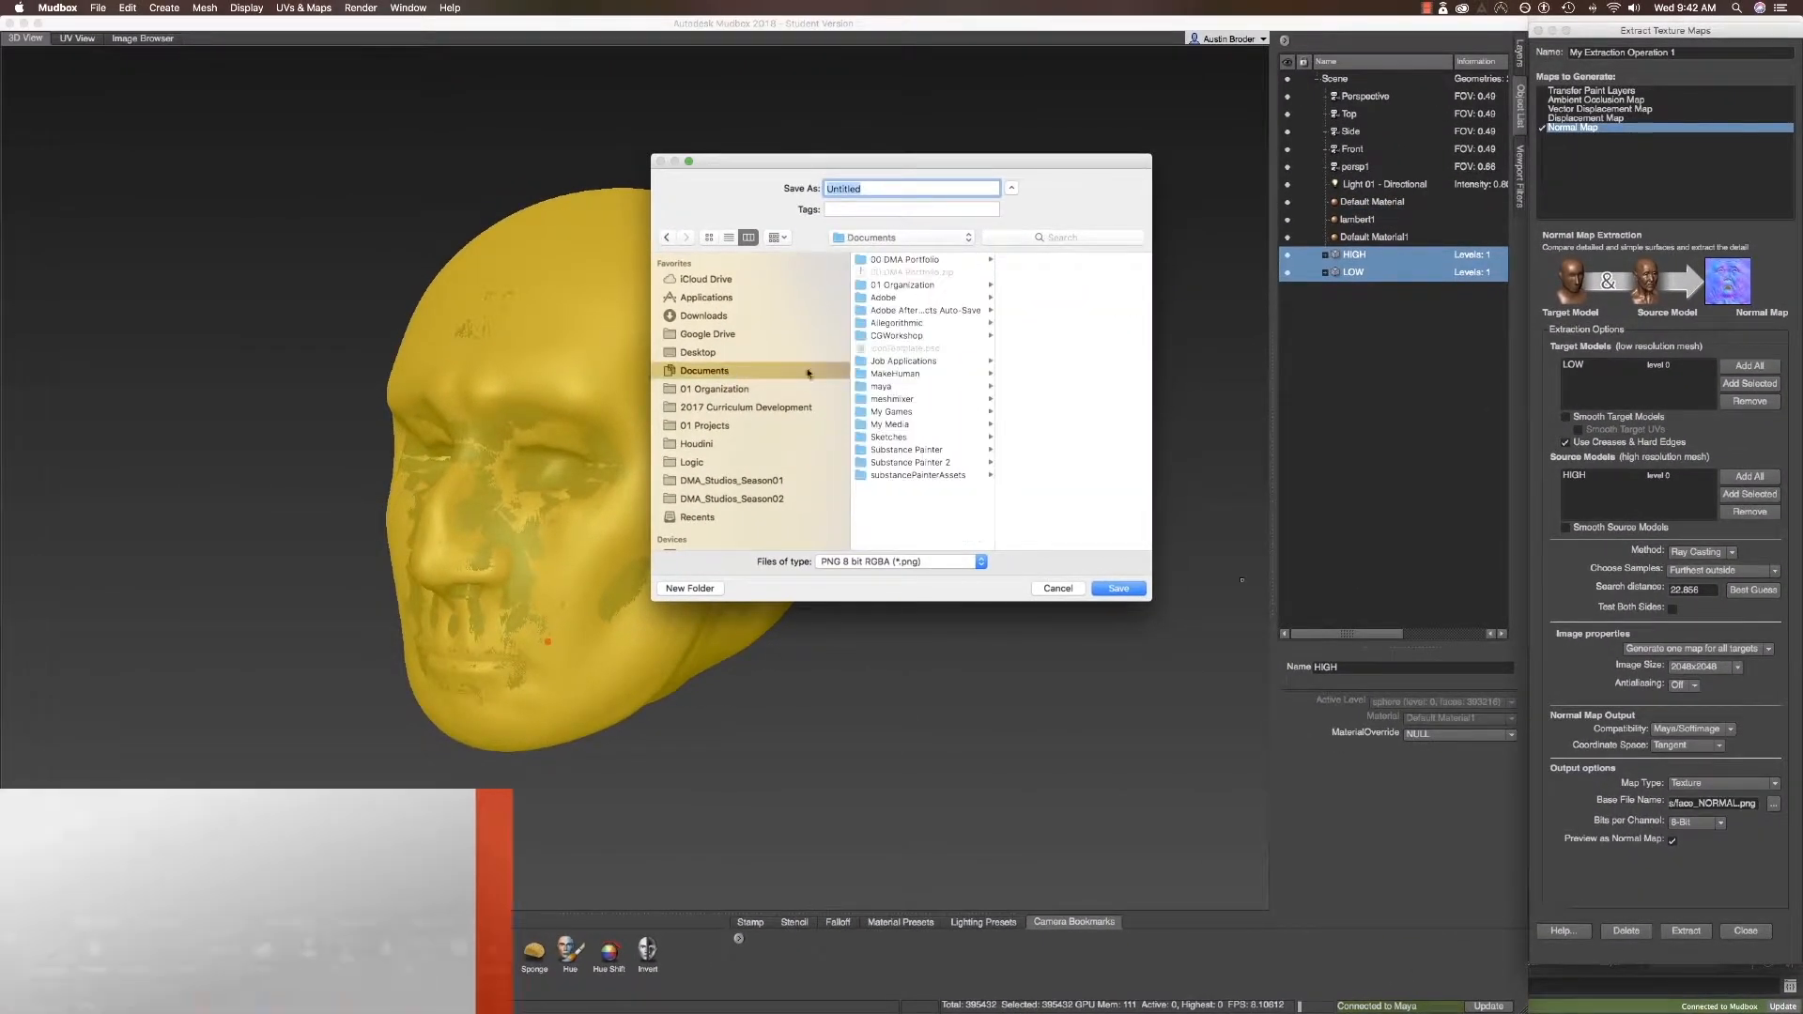
pyautogui.click(896, 387)
pyautogui.click(1061, 262)
pyautogui.click(1049, 272)
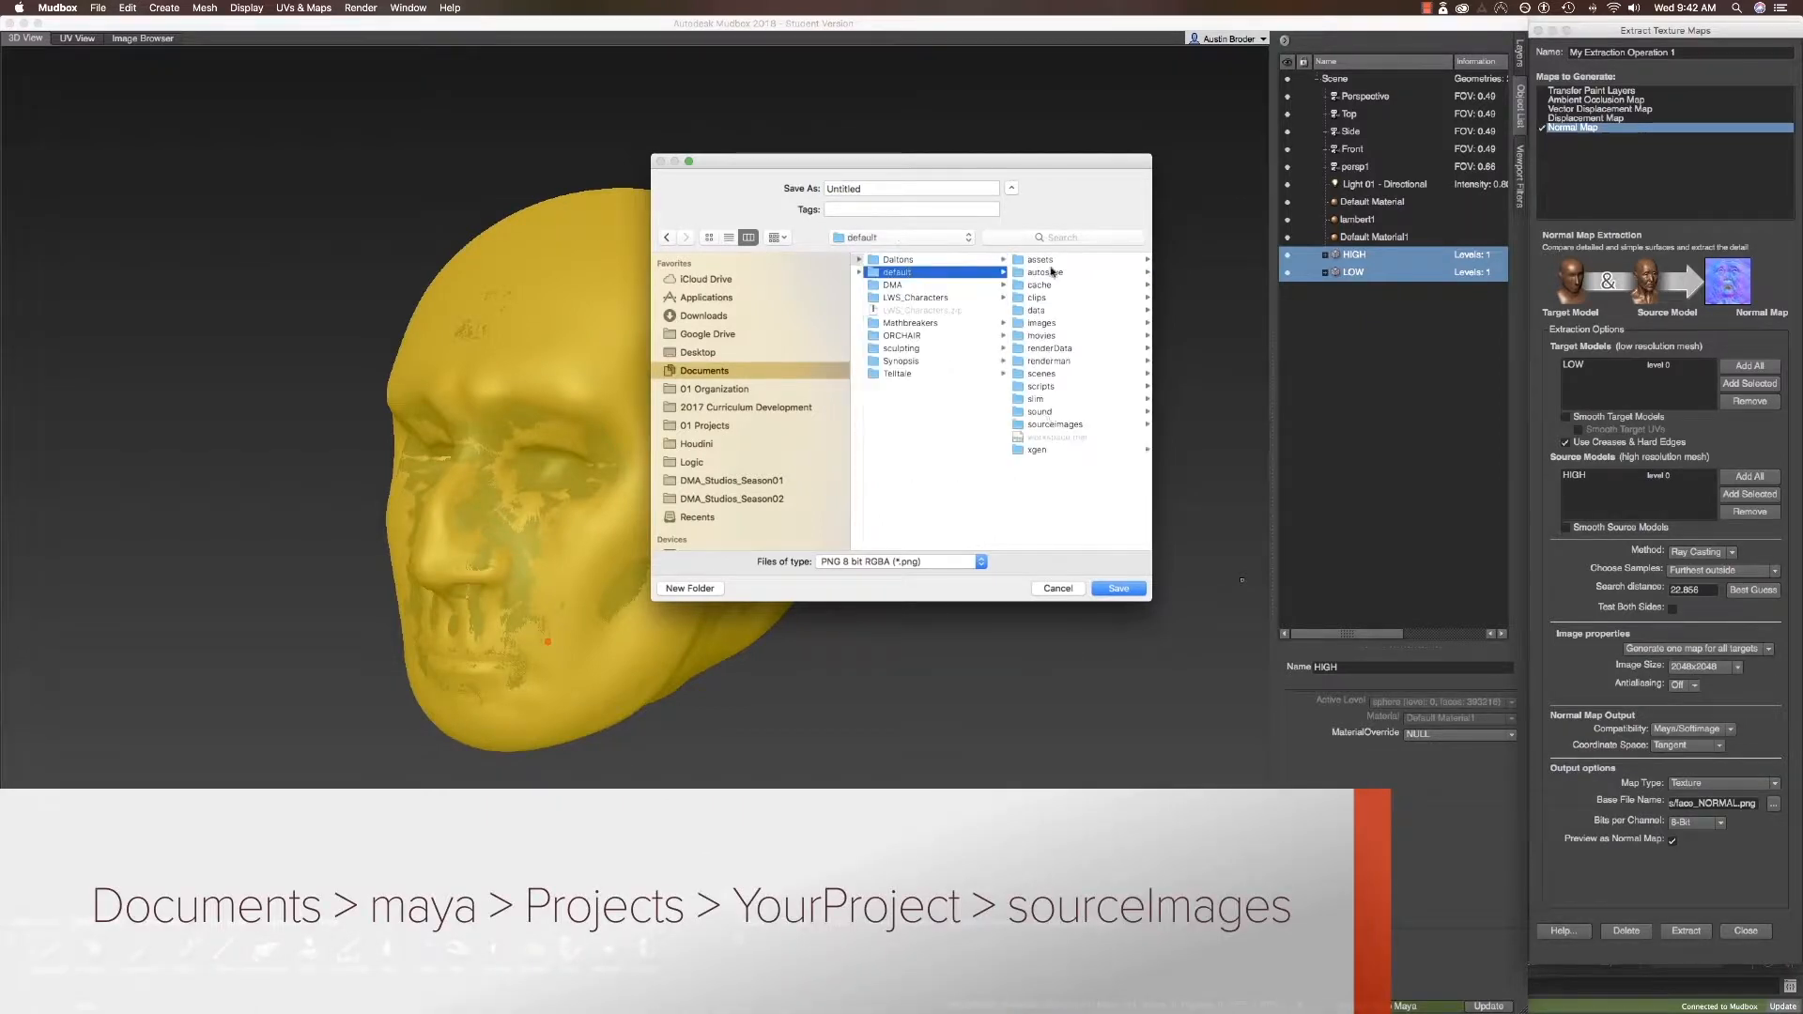
pyautogui.click(1052, 423)
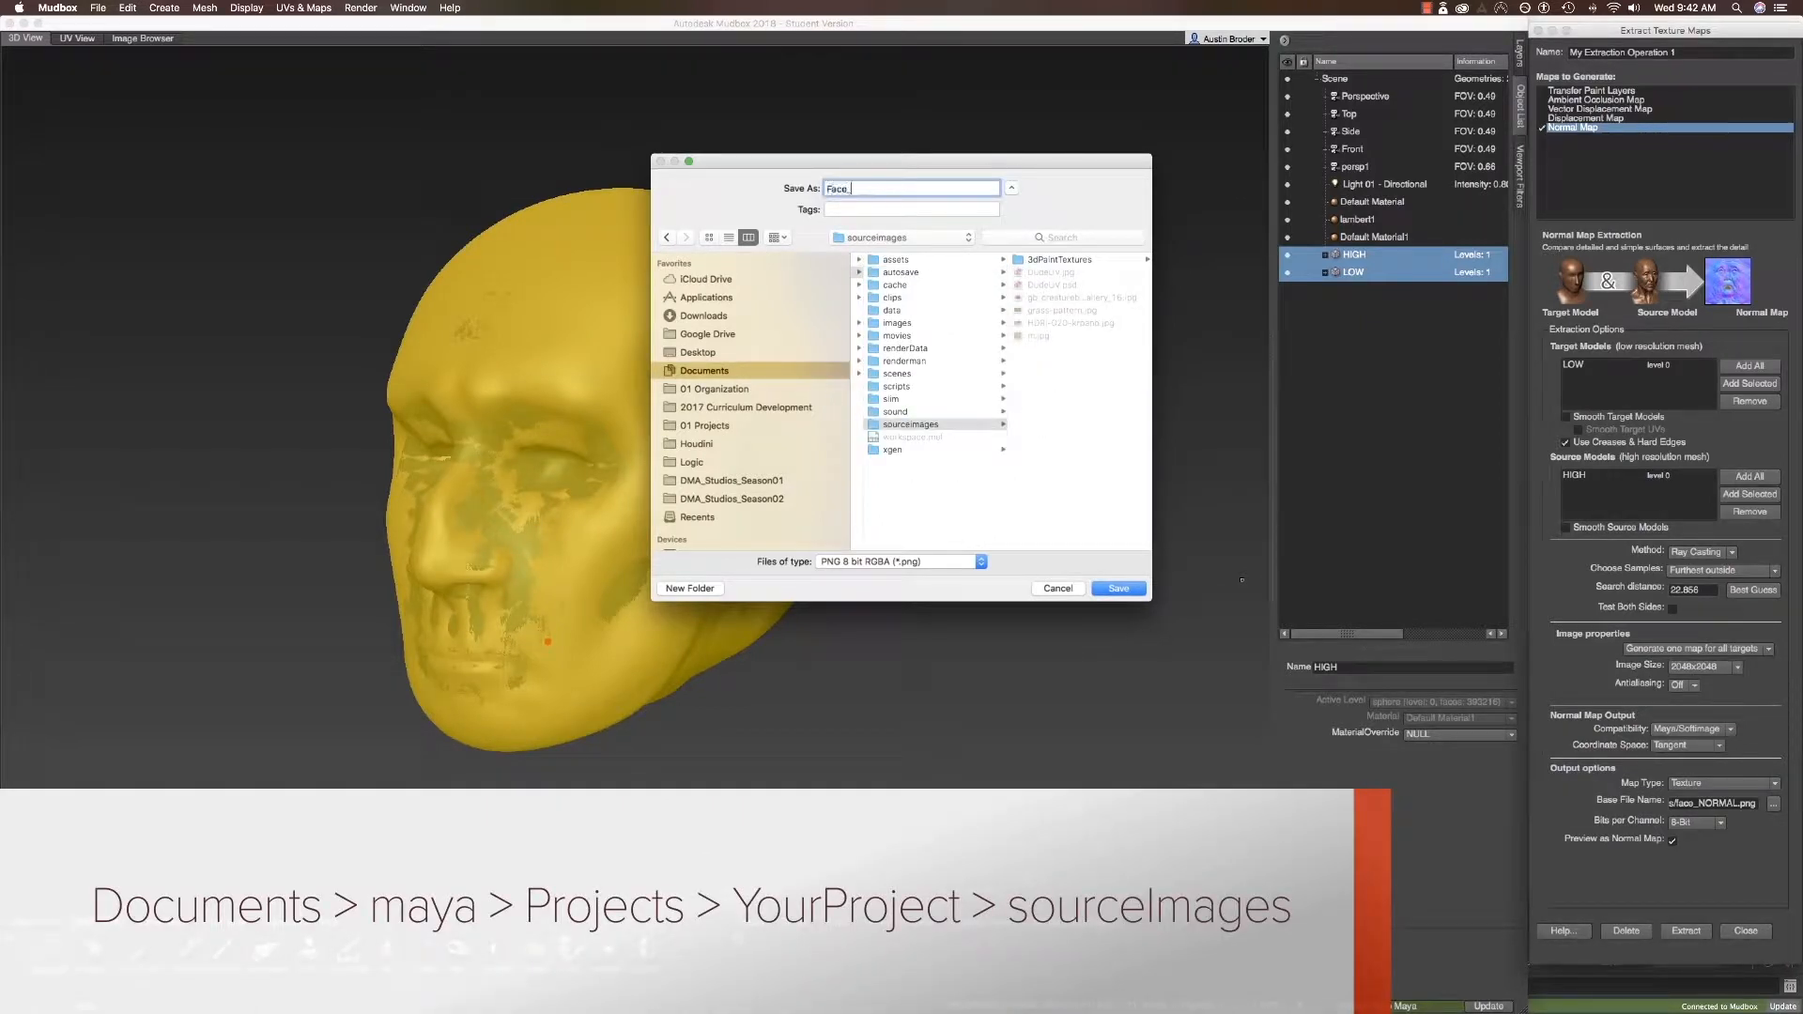
pyautogui.click(1117, 589)
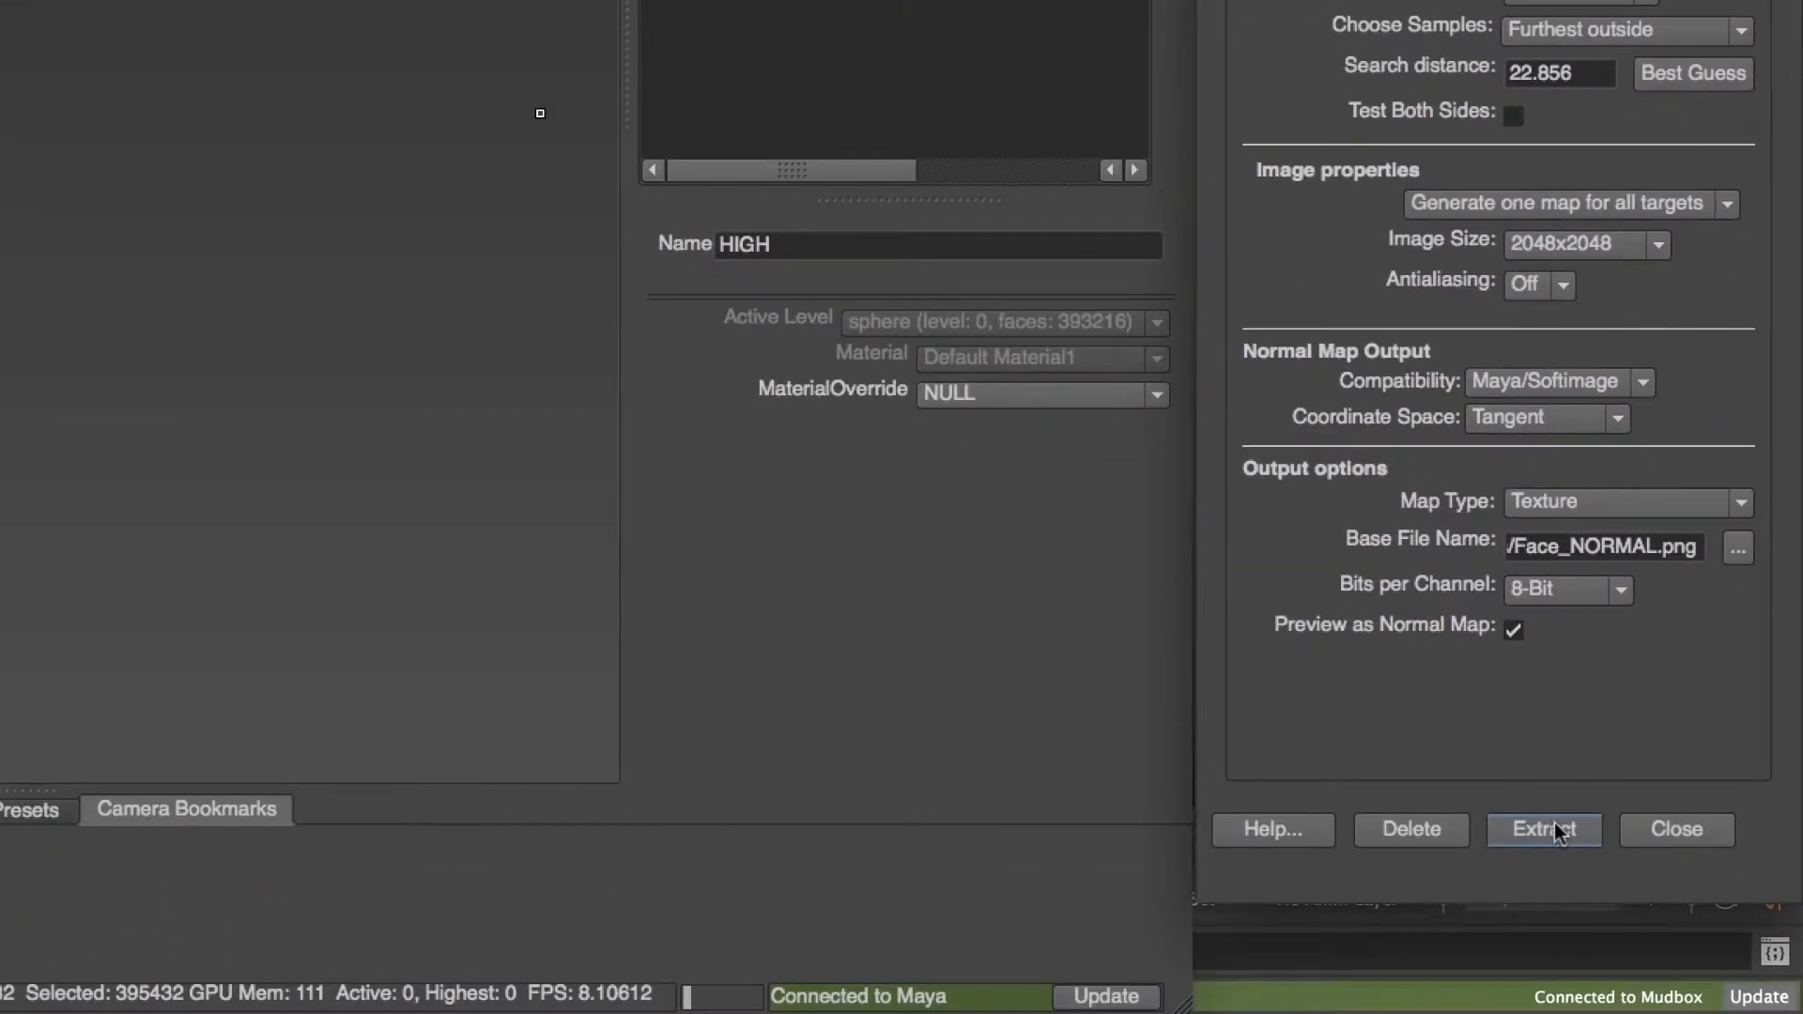
# - Extract the normal map and dismiss the extraction results
pyautogui.click(1695, 933)
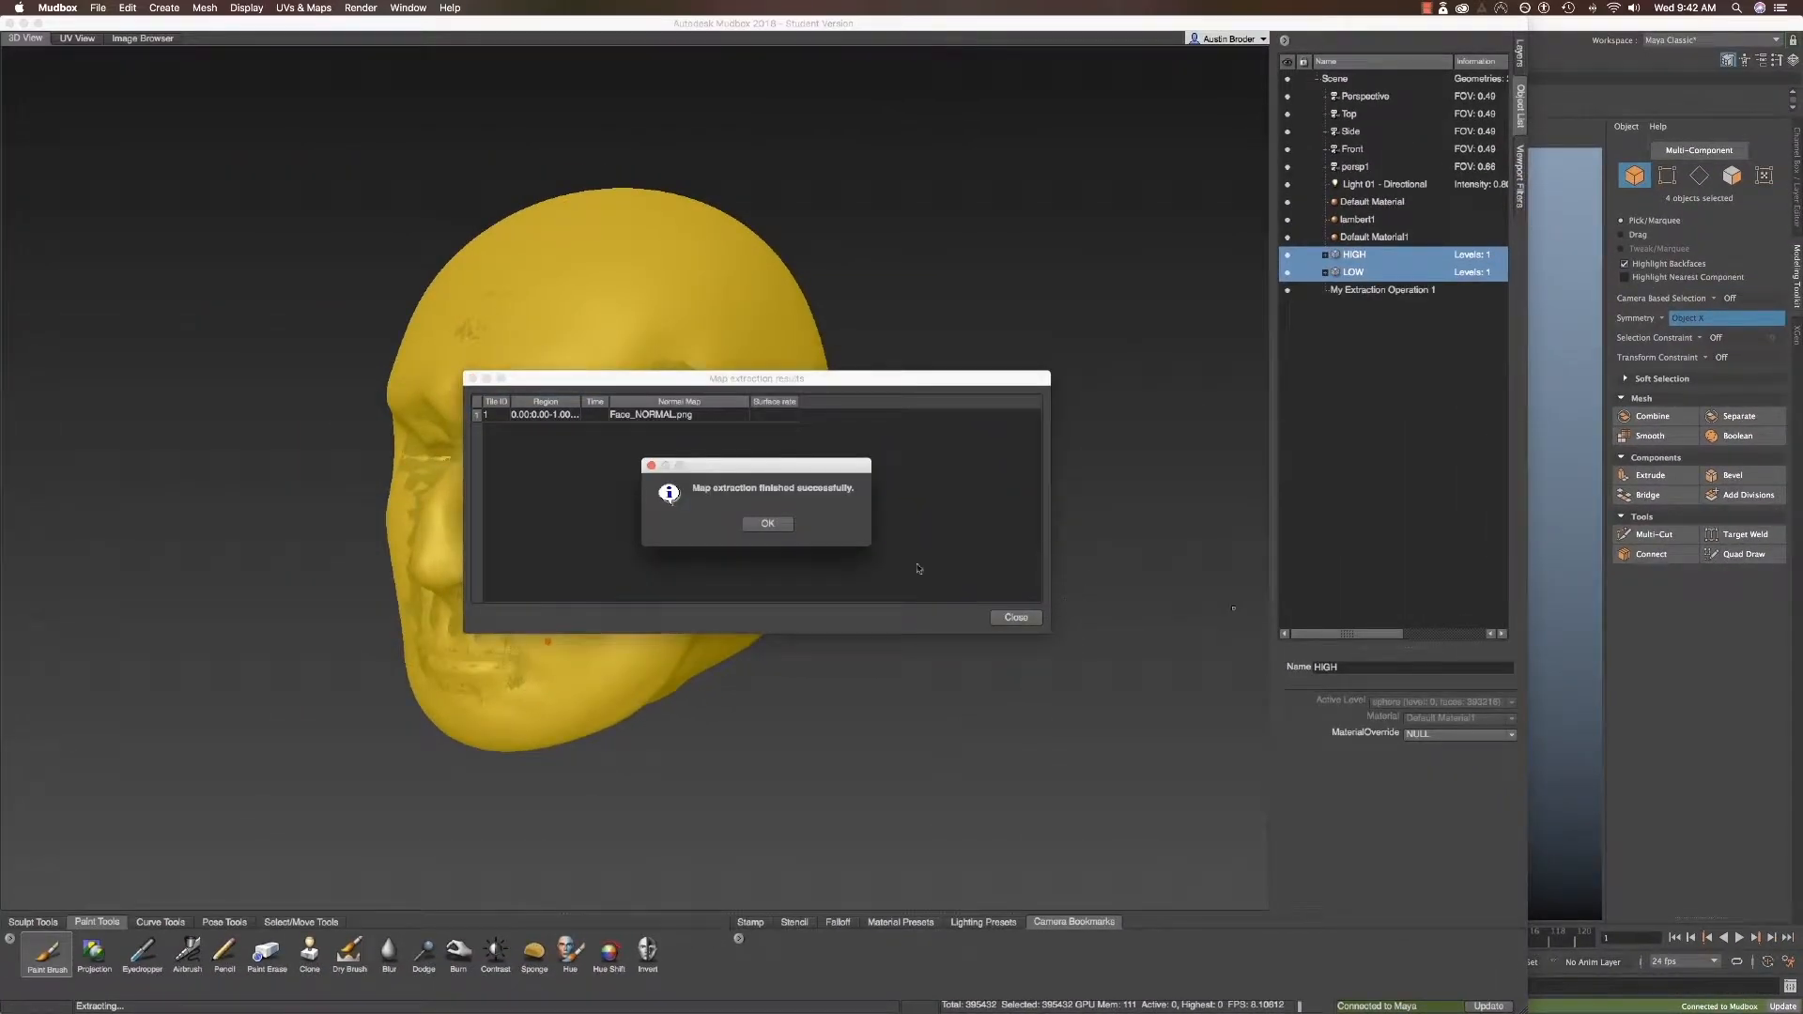
pyautogui.click(770, 524)
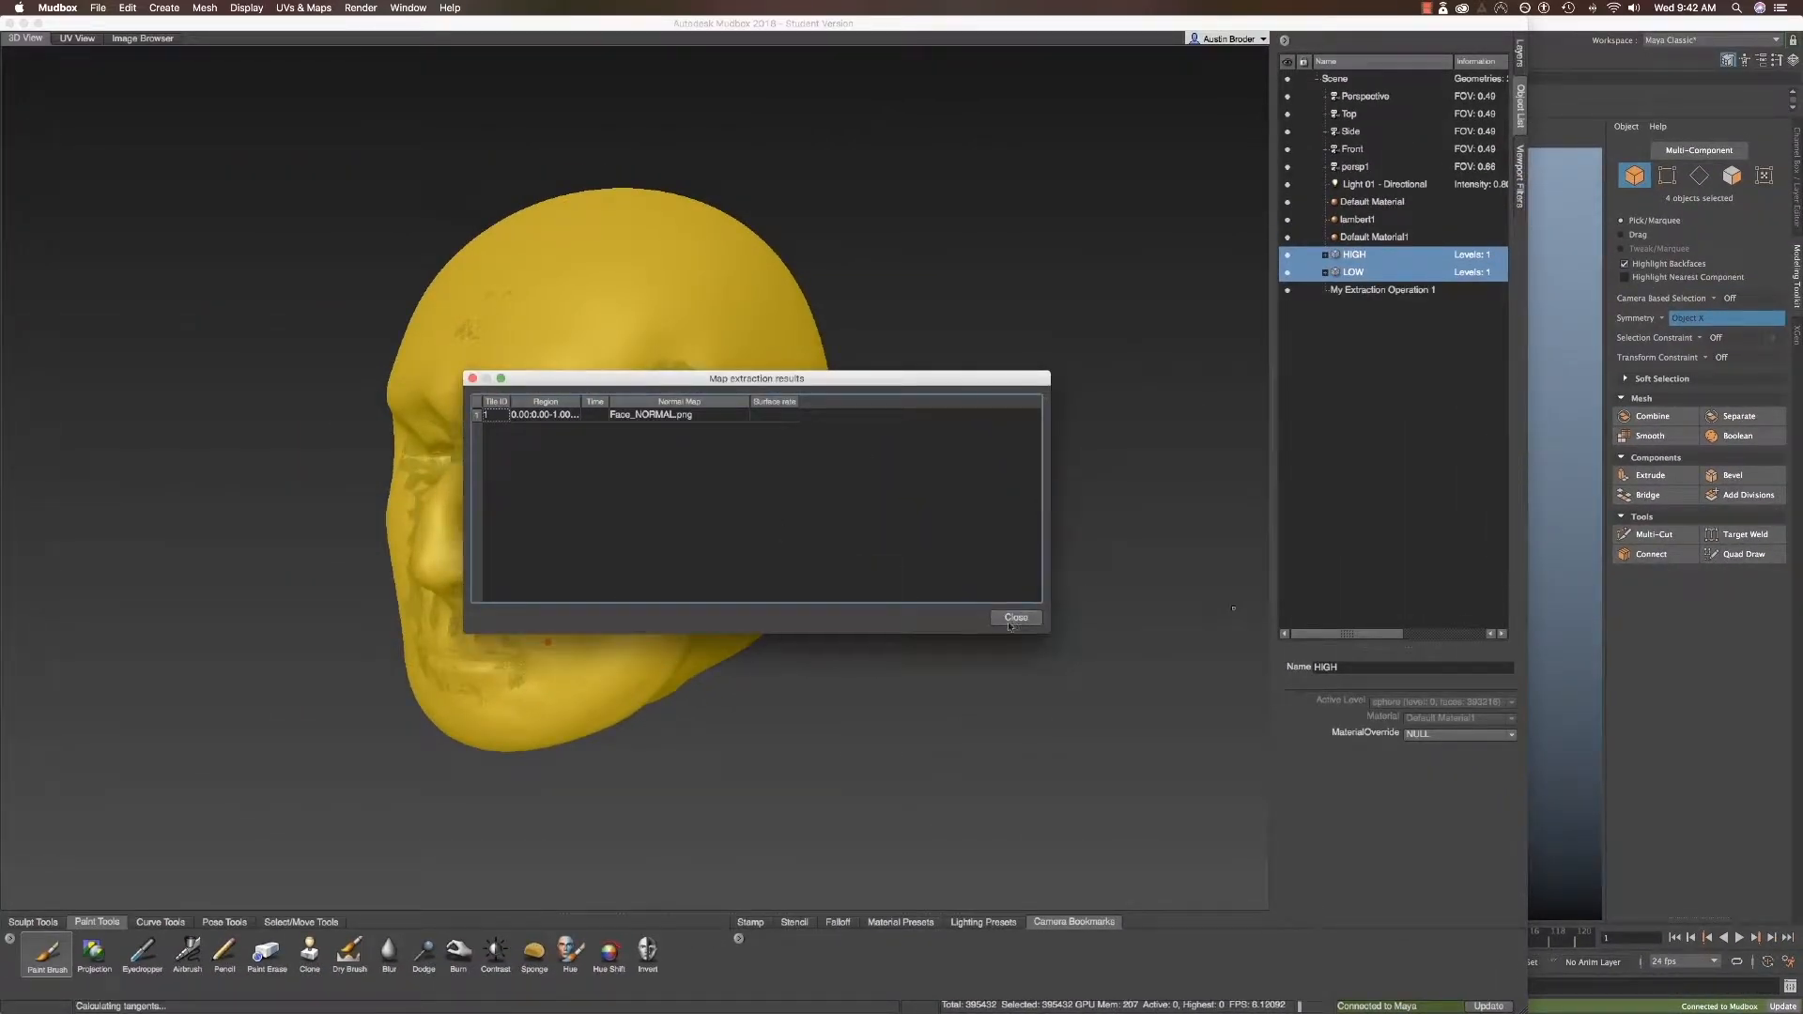
pyautogui.click(1015, 618)
# - Deselect the meshes, hide the HIGH mesh and inspect the normal map on the LOW face up close
pyautogui.click(1313, 280)
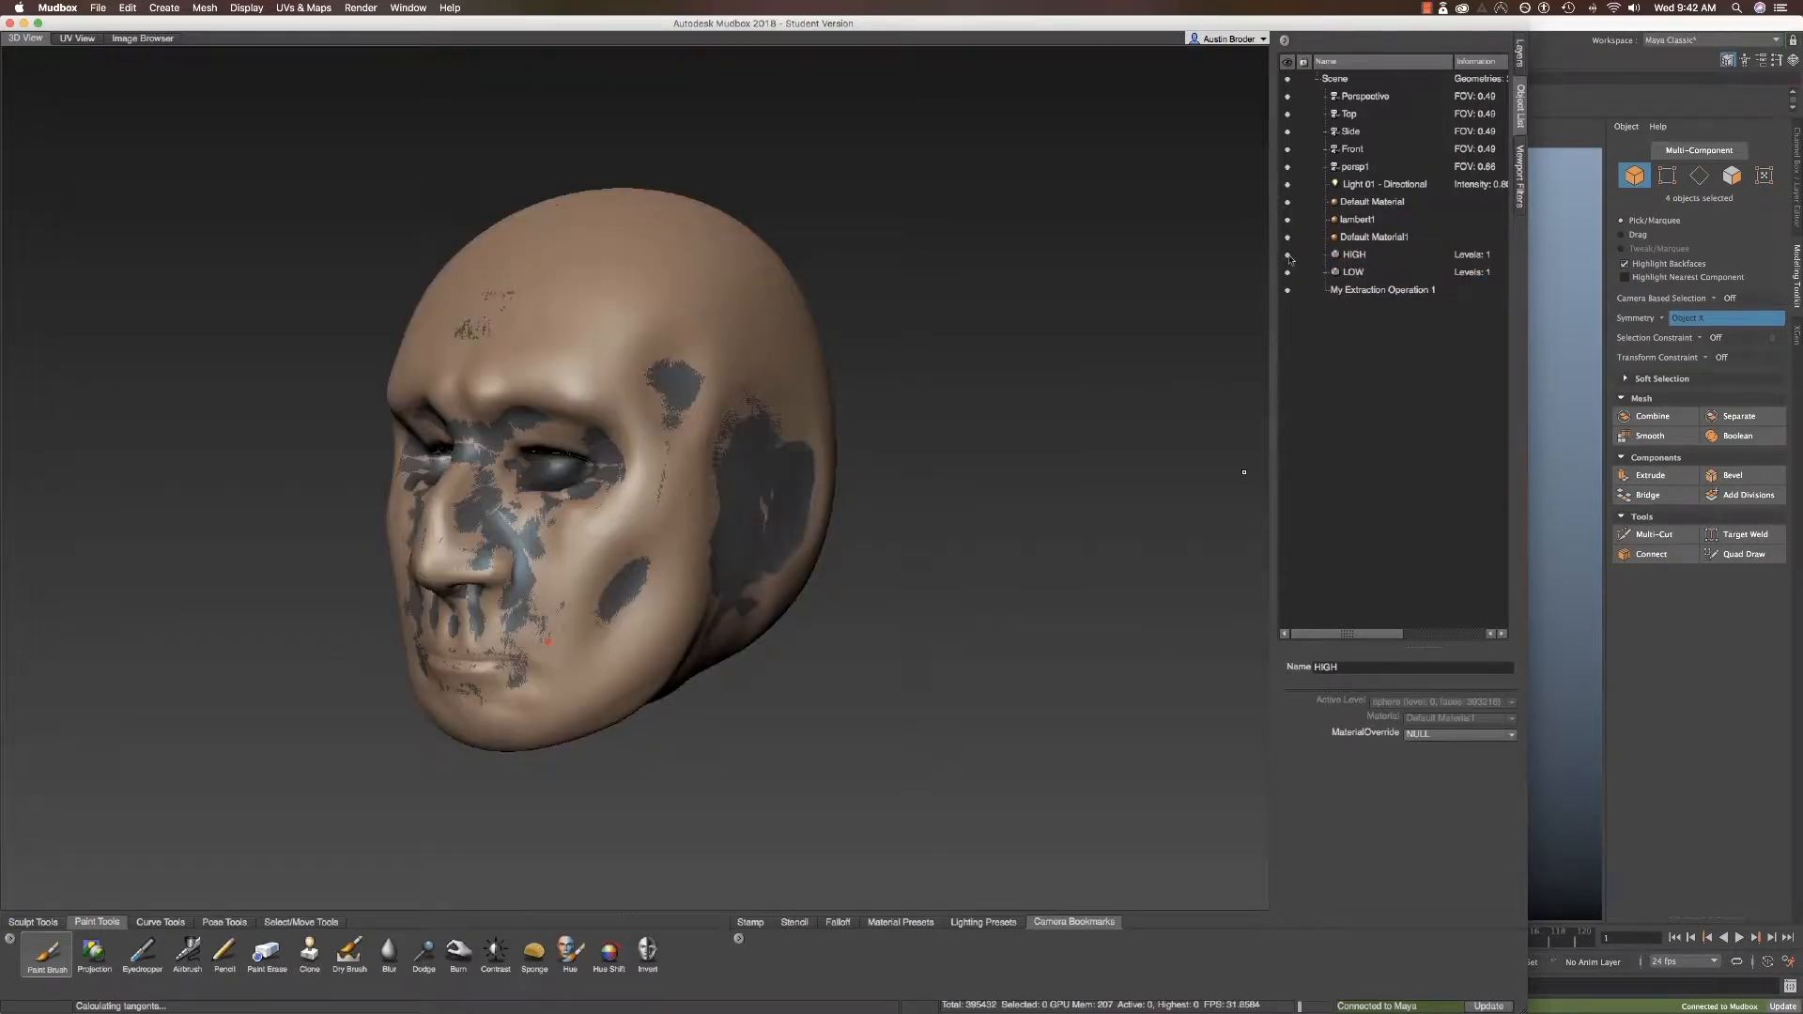
pyautogui.click(1288, 255)
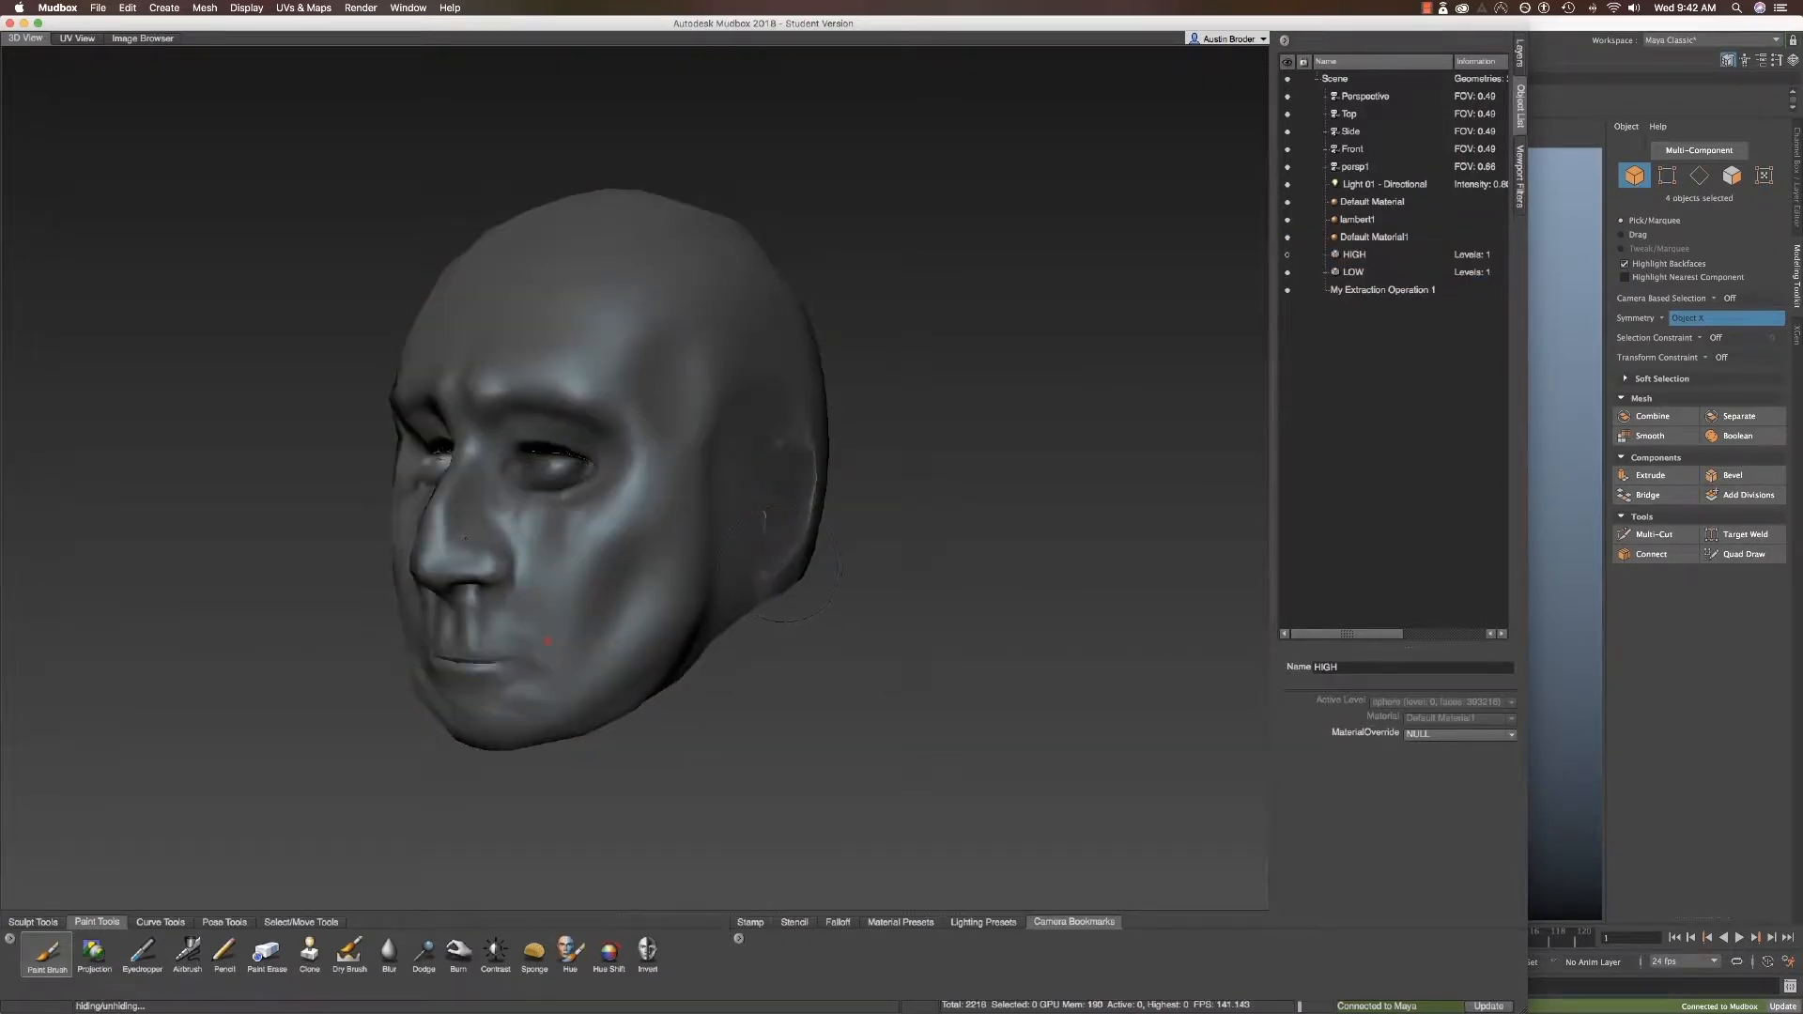
pyautogui.moveTo(790, 589)
pyautogui.keyDown('alt'); pyautogui.mouseDown()
pyautogui.moveTo(916, 596)
pyautogui.moveTo(986, 564)
pyautogui.mouseUp(); pyautogui.keyUp('alt')
pyautogui.keyDown('alt'); pyautogui.moveTo(858, 532); pyautogui.dragTo(1258, 489, button='right'); pyautogui.keyUp('alt')
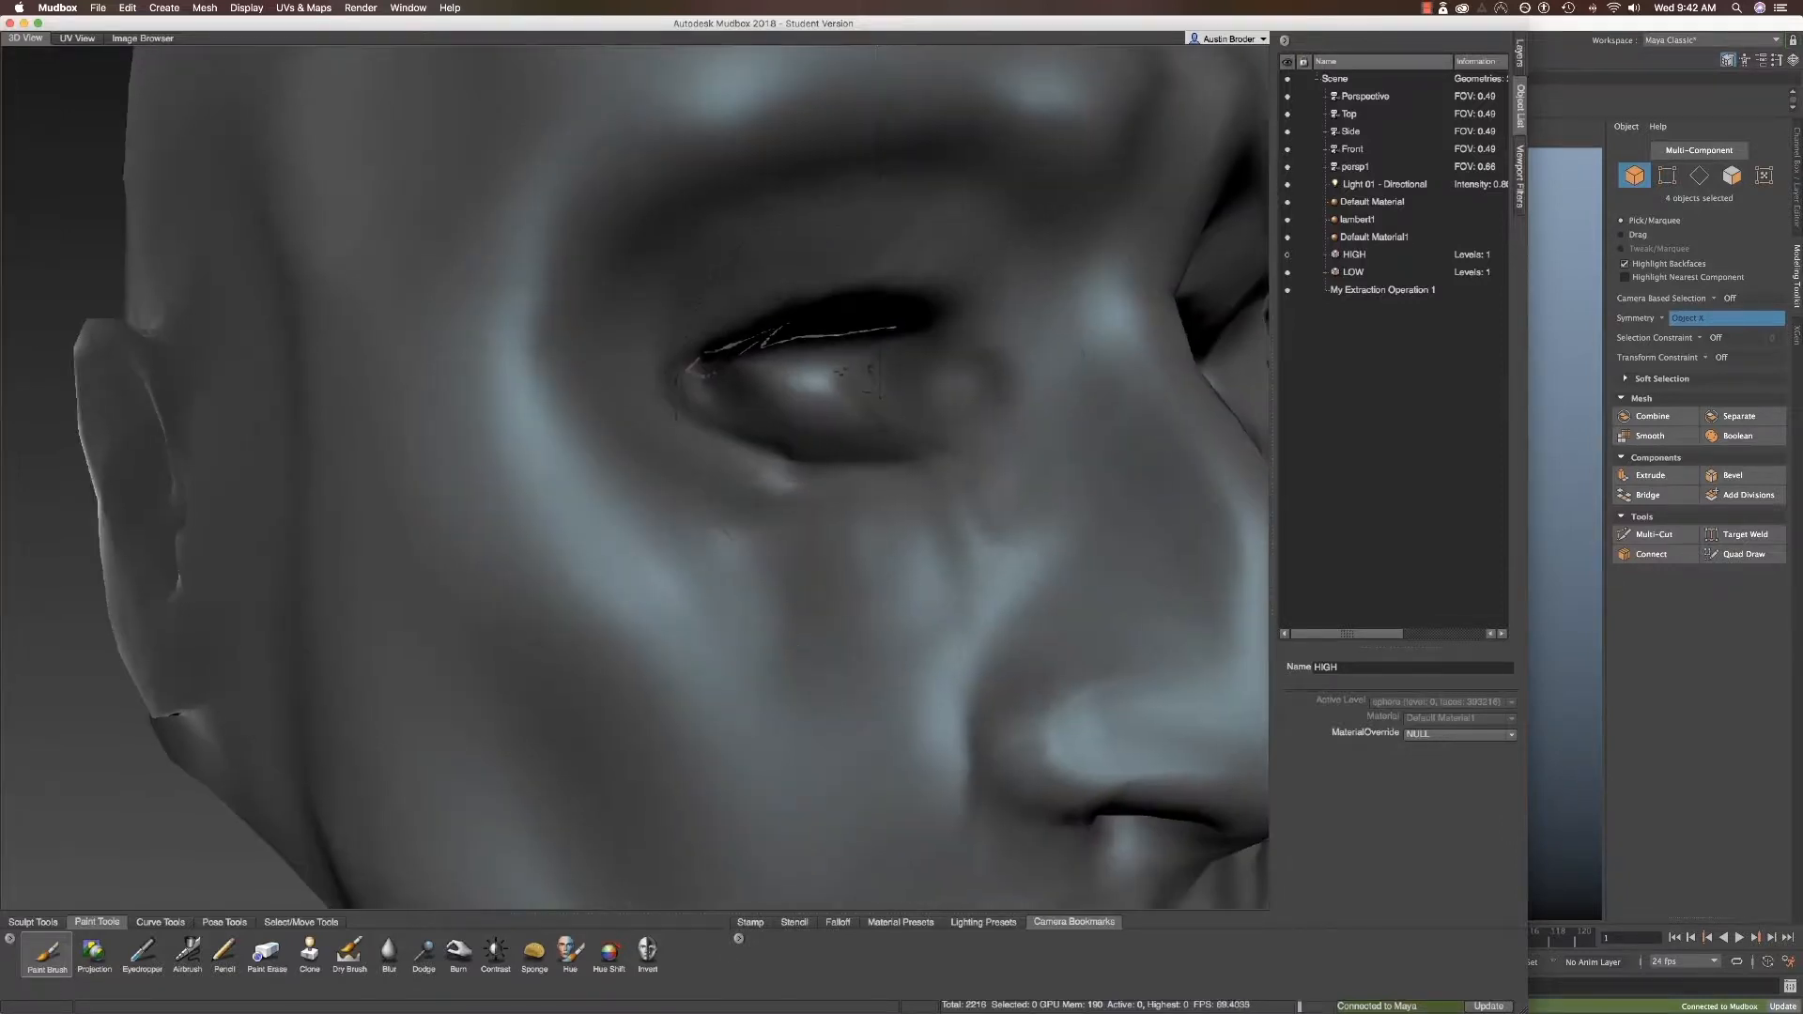
pyautogui.keyDown('alt'); pyautogui.moveTo(1042, 784); pyautogui.dragTo(812, 796, button='right'); pyautogui.keyUp('alt')
pyautogui.keyDown('alt'); pyautogui.moveTo(811, 795); pyautogui.dragTo(636, 845, button='middle'); pyautogui.keyUp('alt')
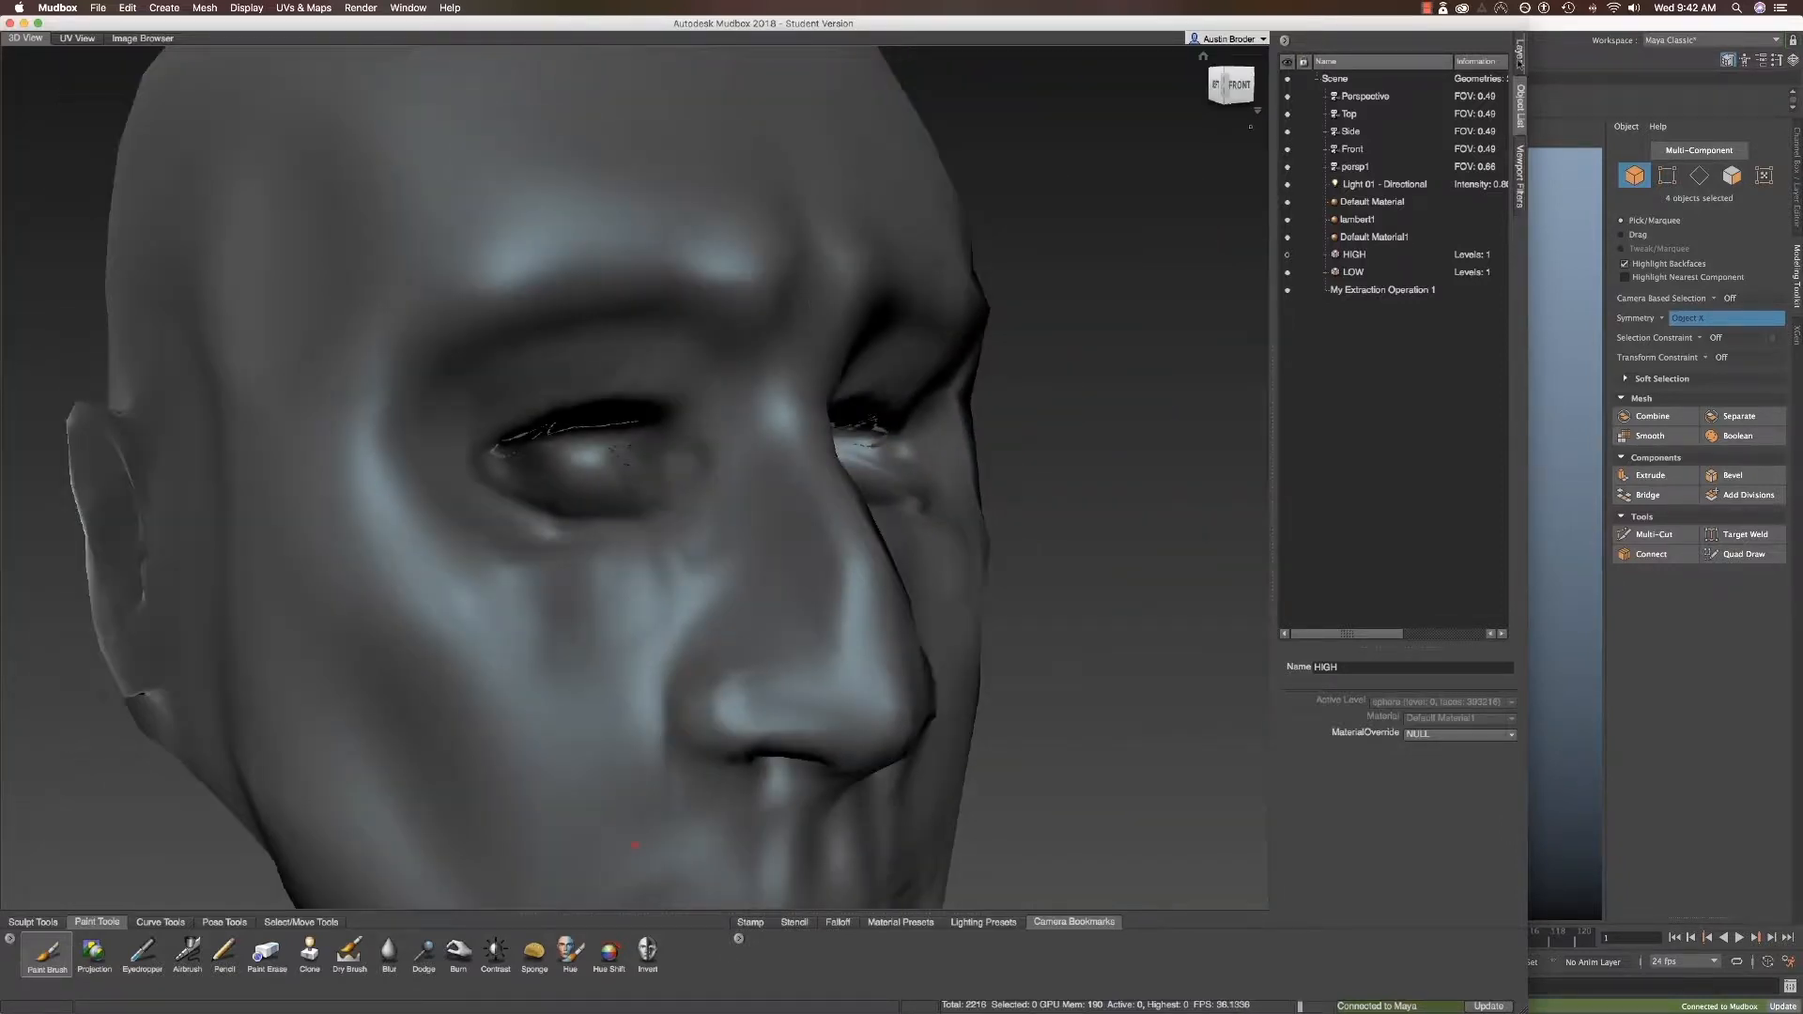
# - Create a new paint layer named Base Color in the Diffuse channel at size 1024
pyautogui.click(1522, 59)
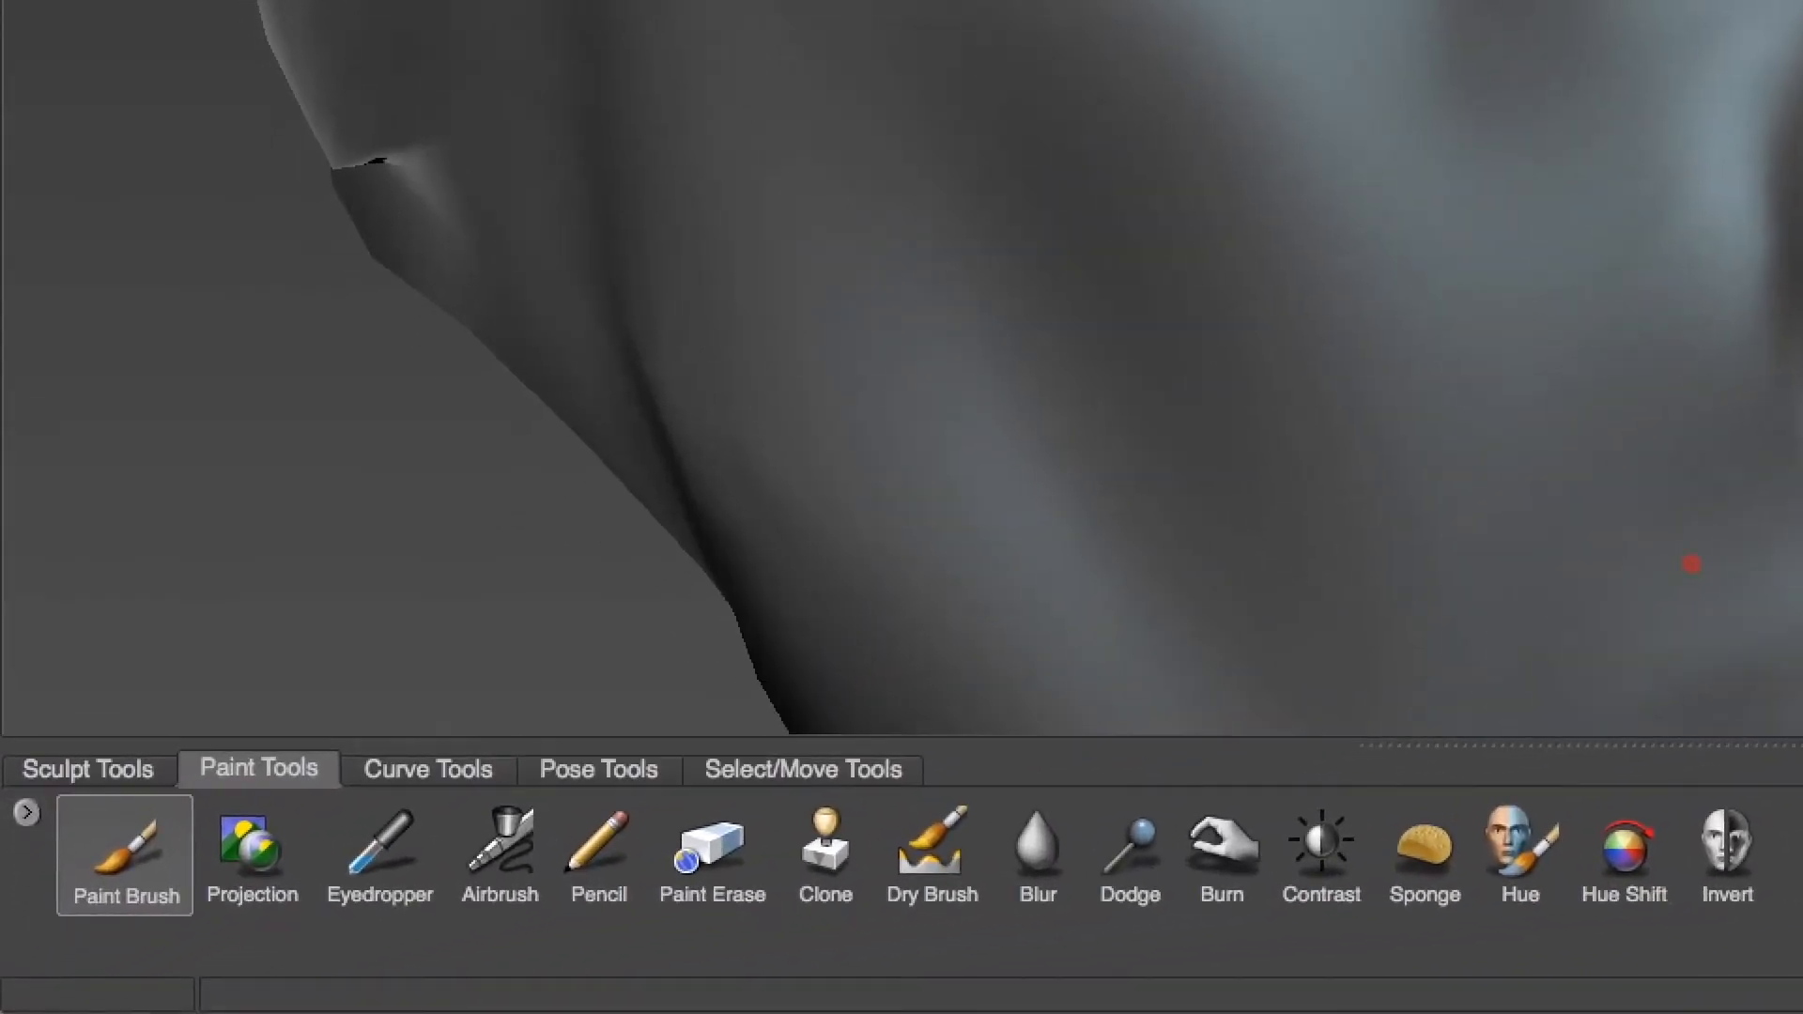
pyautogui.moveTo(1693, 564)
pyautogui.keyDown('alt'); pyautogui.mouseDown()
pyautogui.moveTo(1775, 657)
pyautogui.moveTo(1798, 638)
pyautogui.mouseUp(); pyautogui.keyUp('alt')
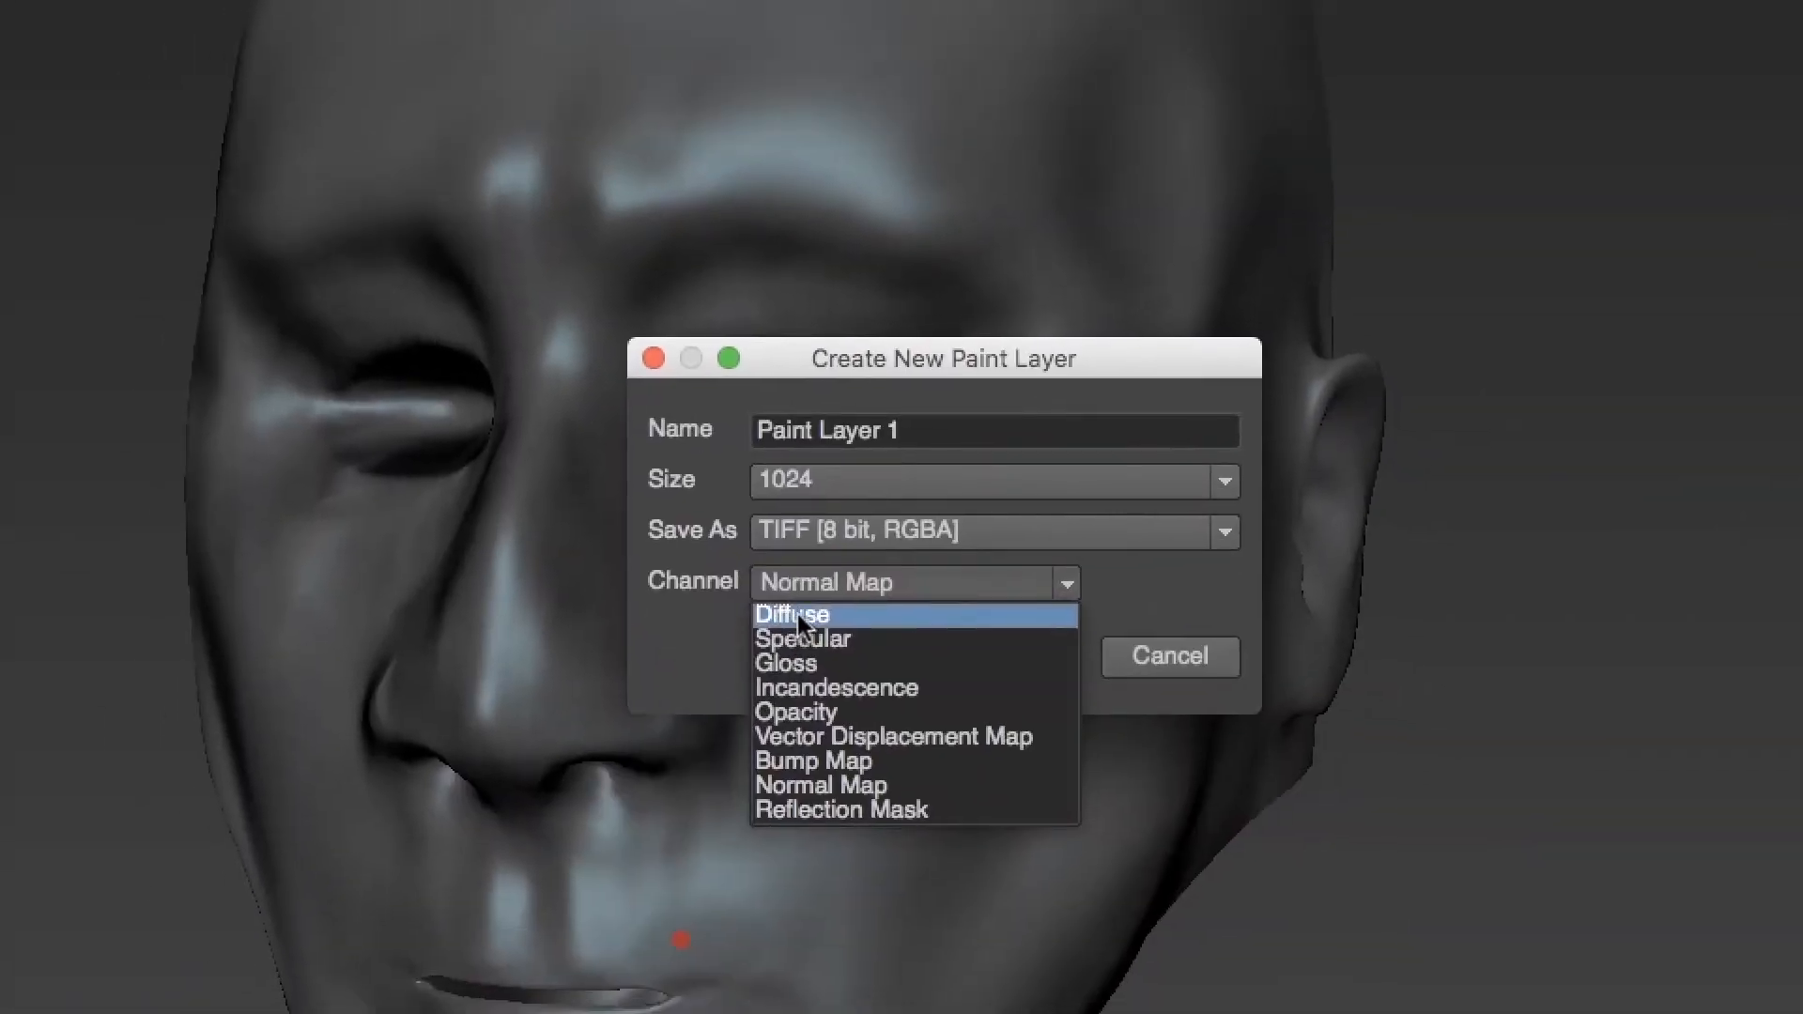
pyautogui.click(800, 614)
pyautogui.moveTo(916, 432); pyautogui.dragTo(639, 398)
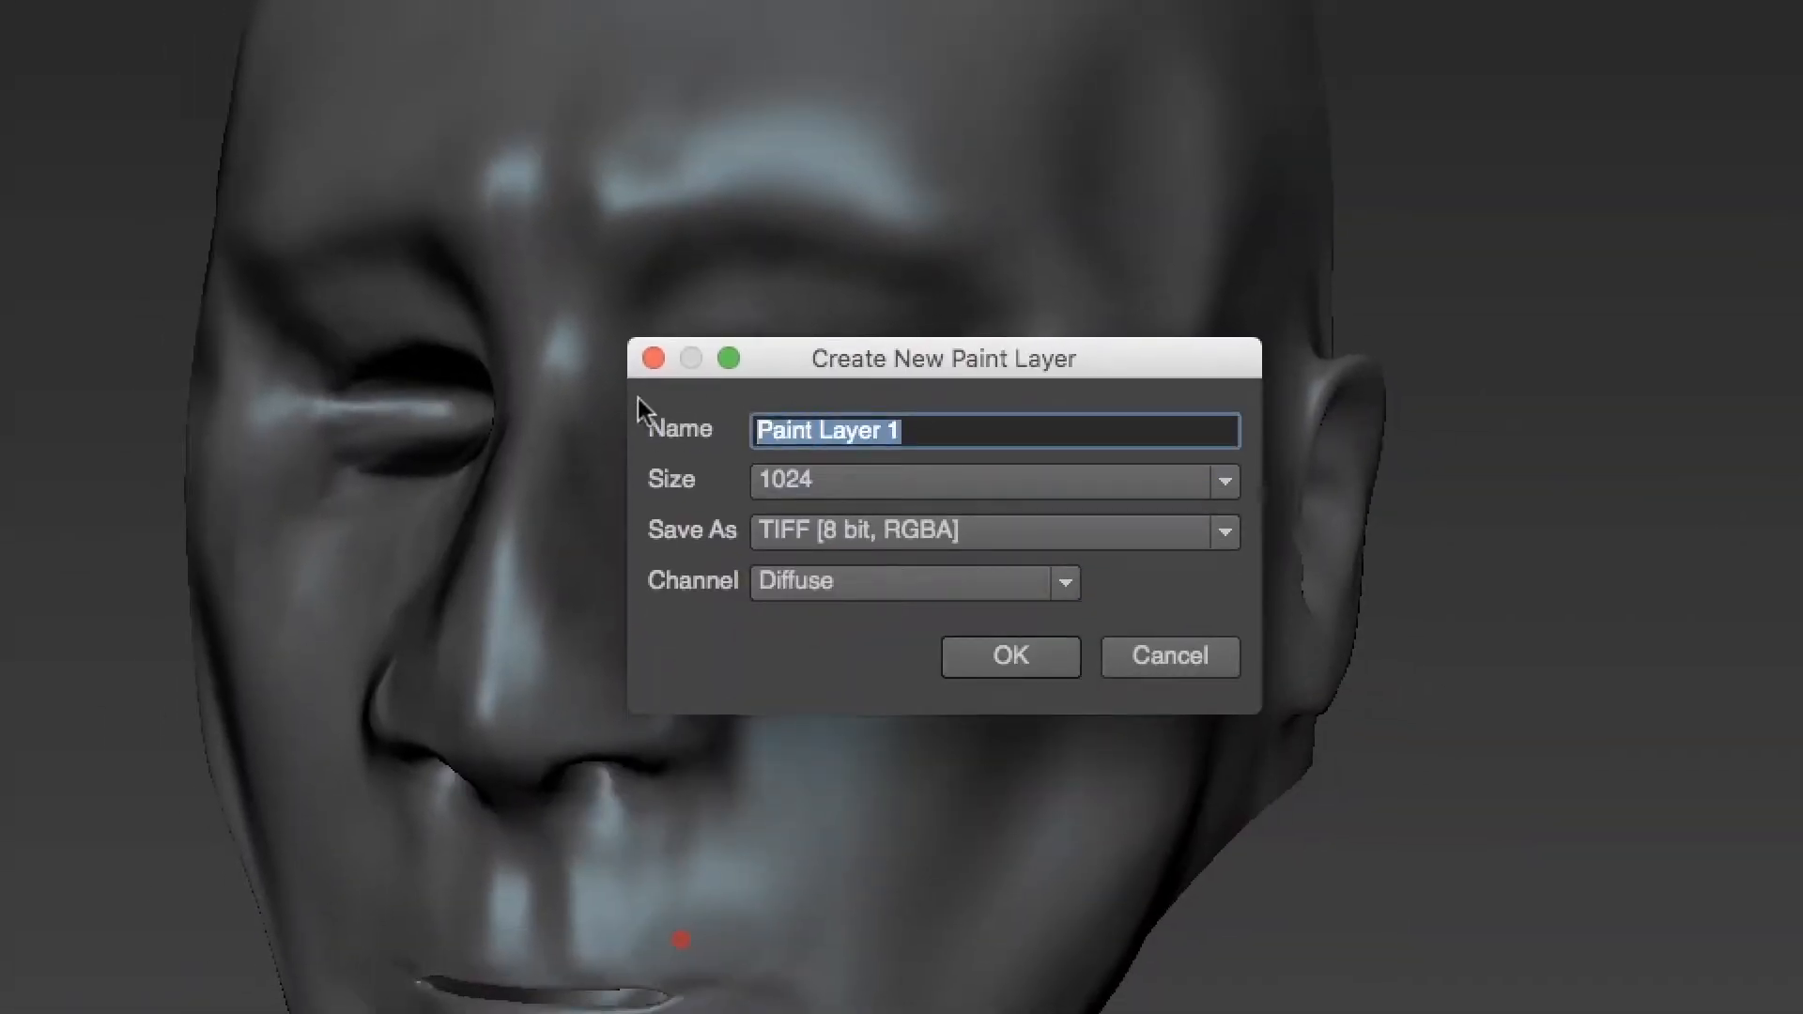
pyautogui.write('Base Color')
pyautogui.press('Tab')
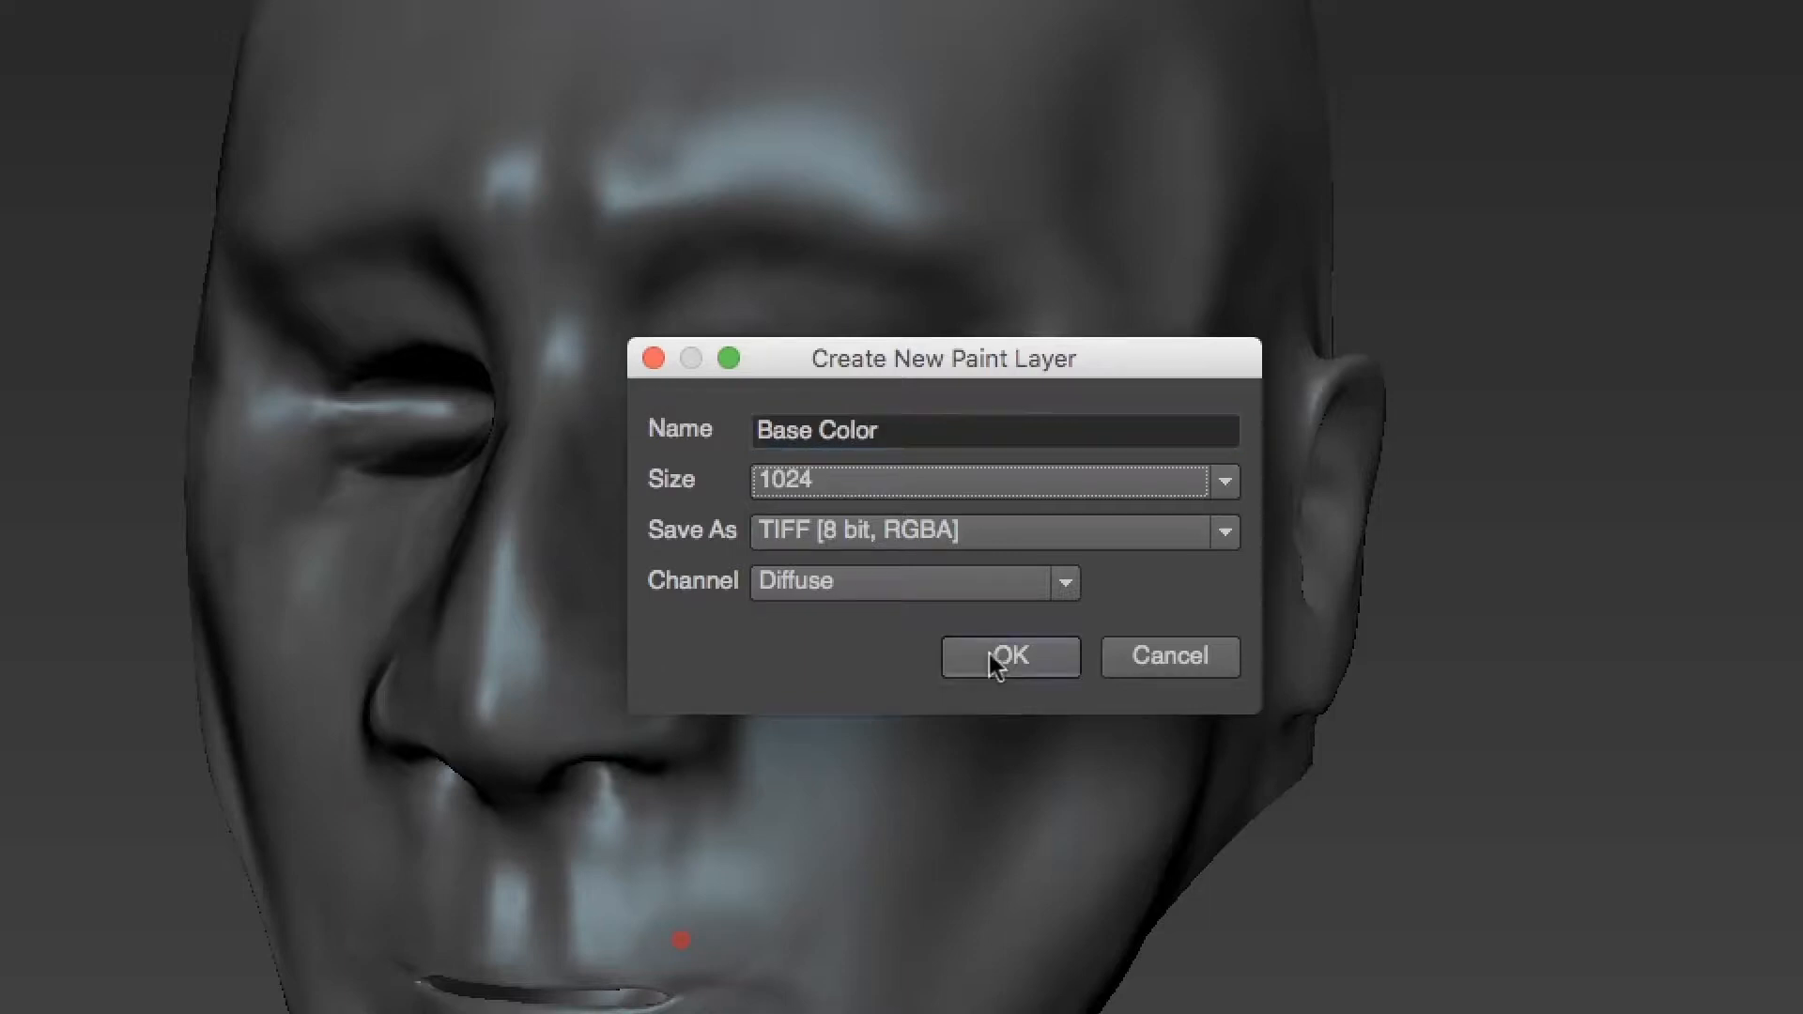
pyautogui.click(990, 657)
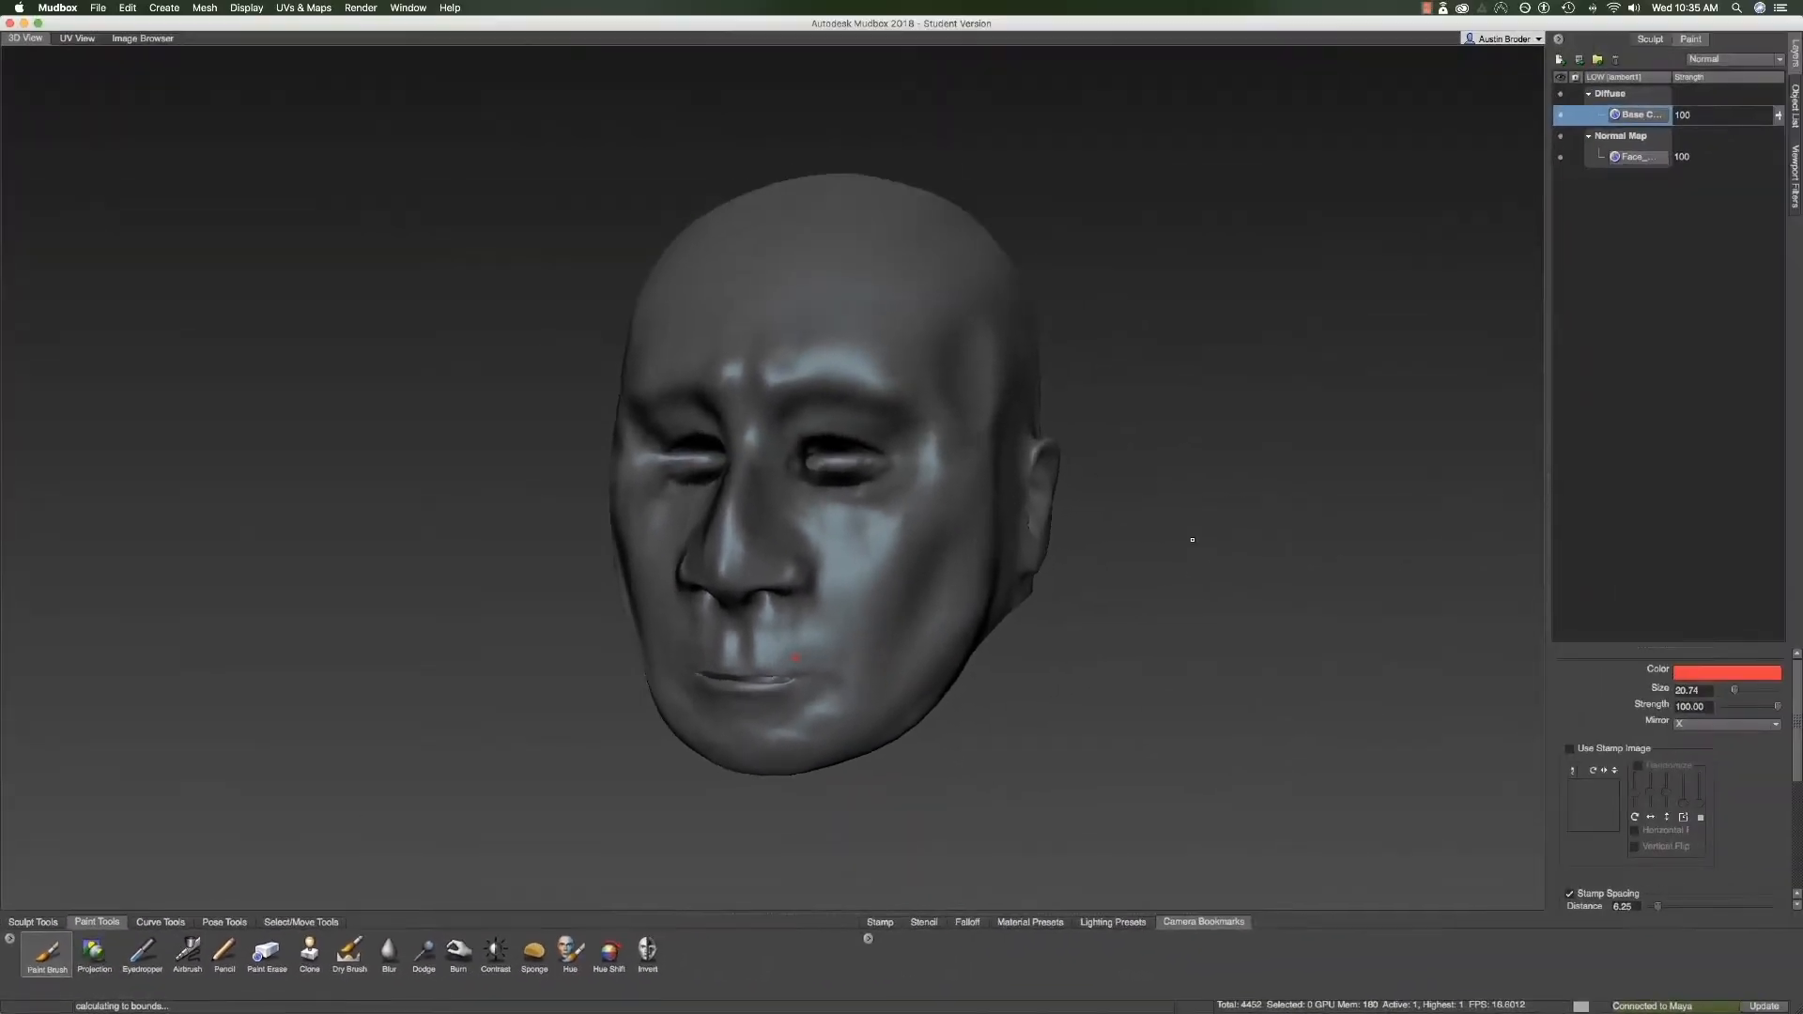
# - Choose a pale pinkish skin tone as the brush color and flood the Base Color paint layer with it
pyautogui.click(1728, 672)
pyautogui.click(1586, 686)
pyautogui.click(1664, 648)
pyautogui.click(1636, 791)
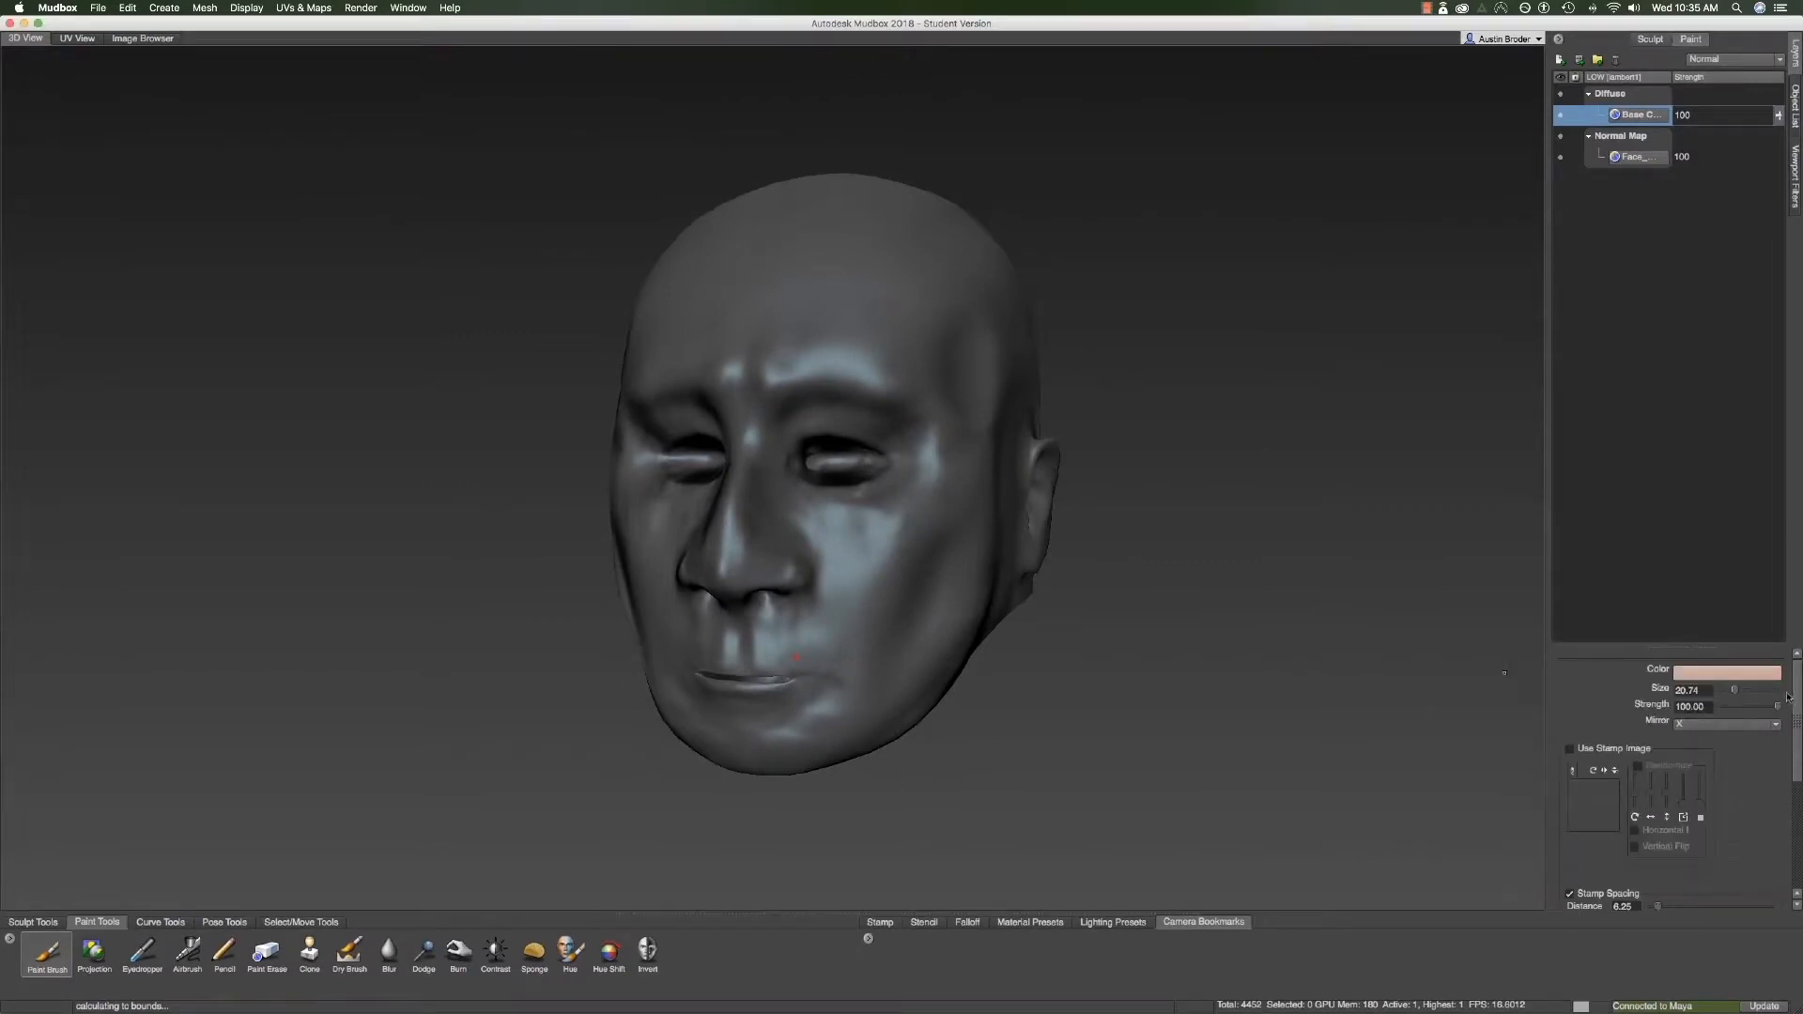
pyautogui.scroll(-5, 1737, 770)
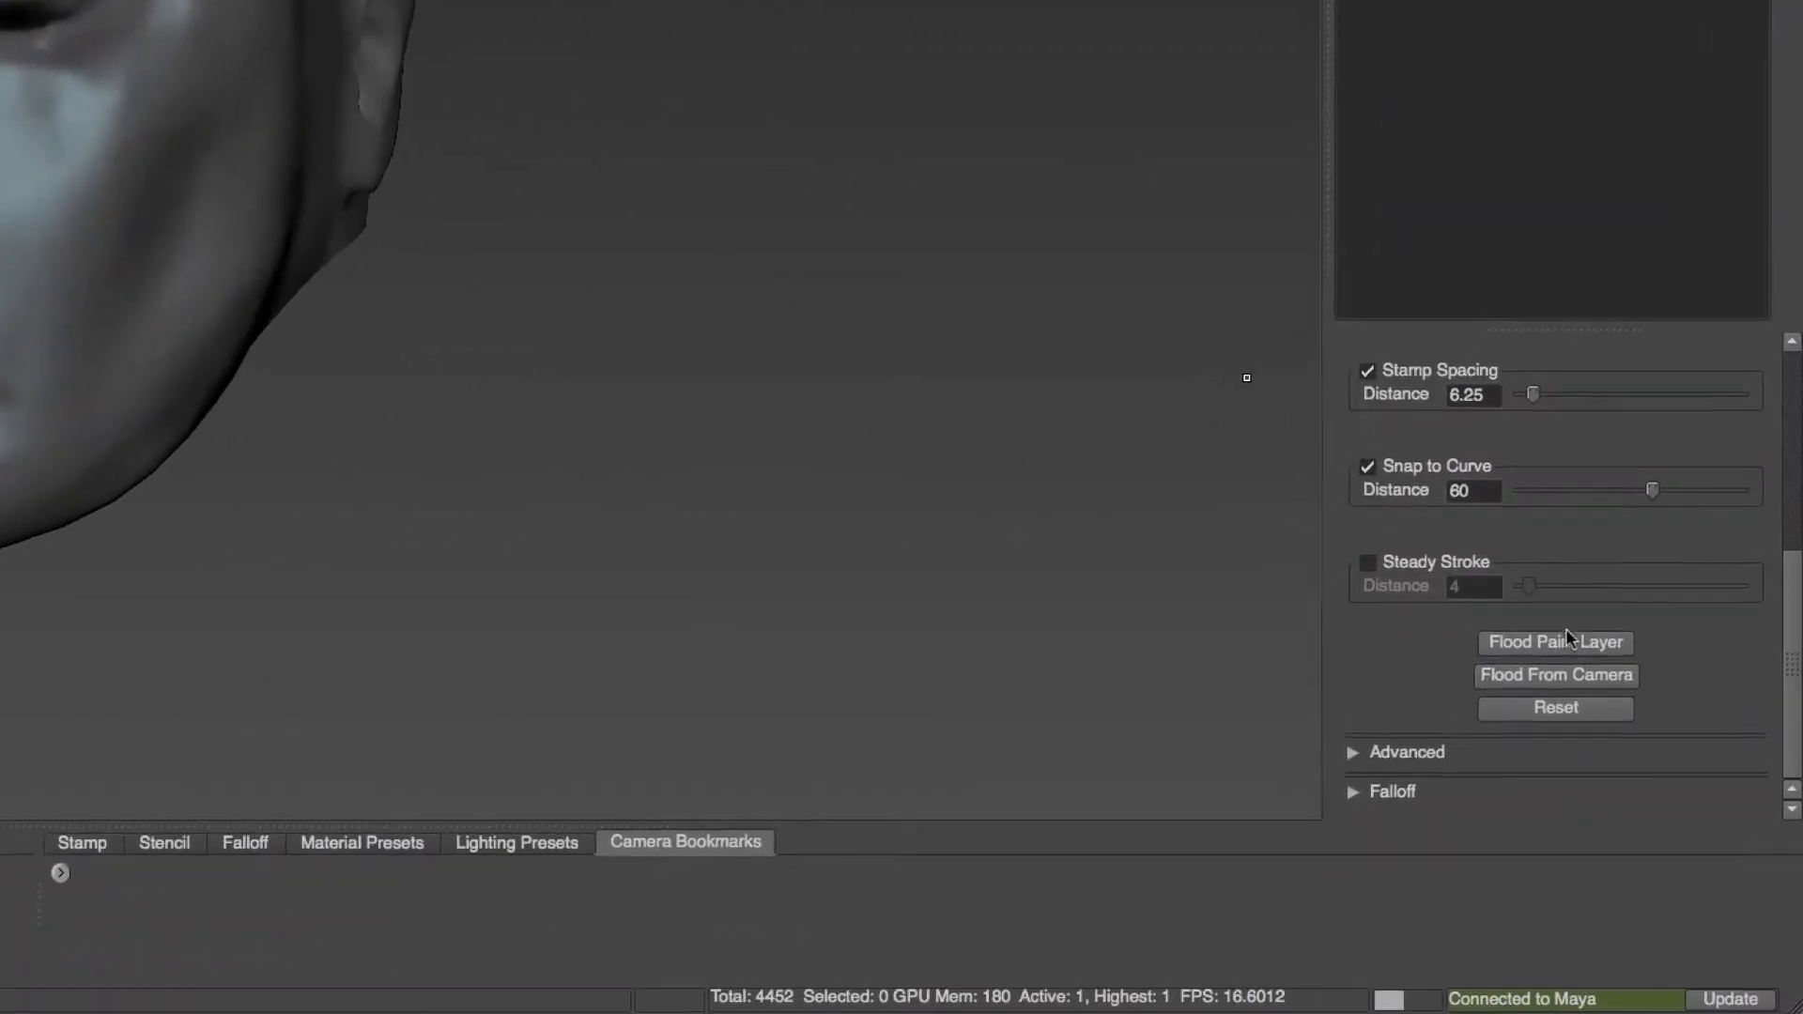
pyautogui.click(1631, 746)
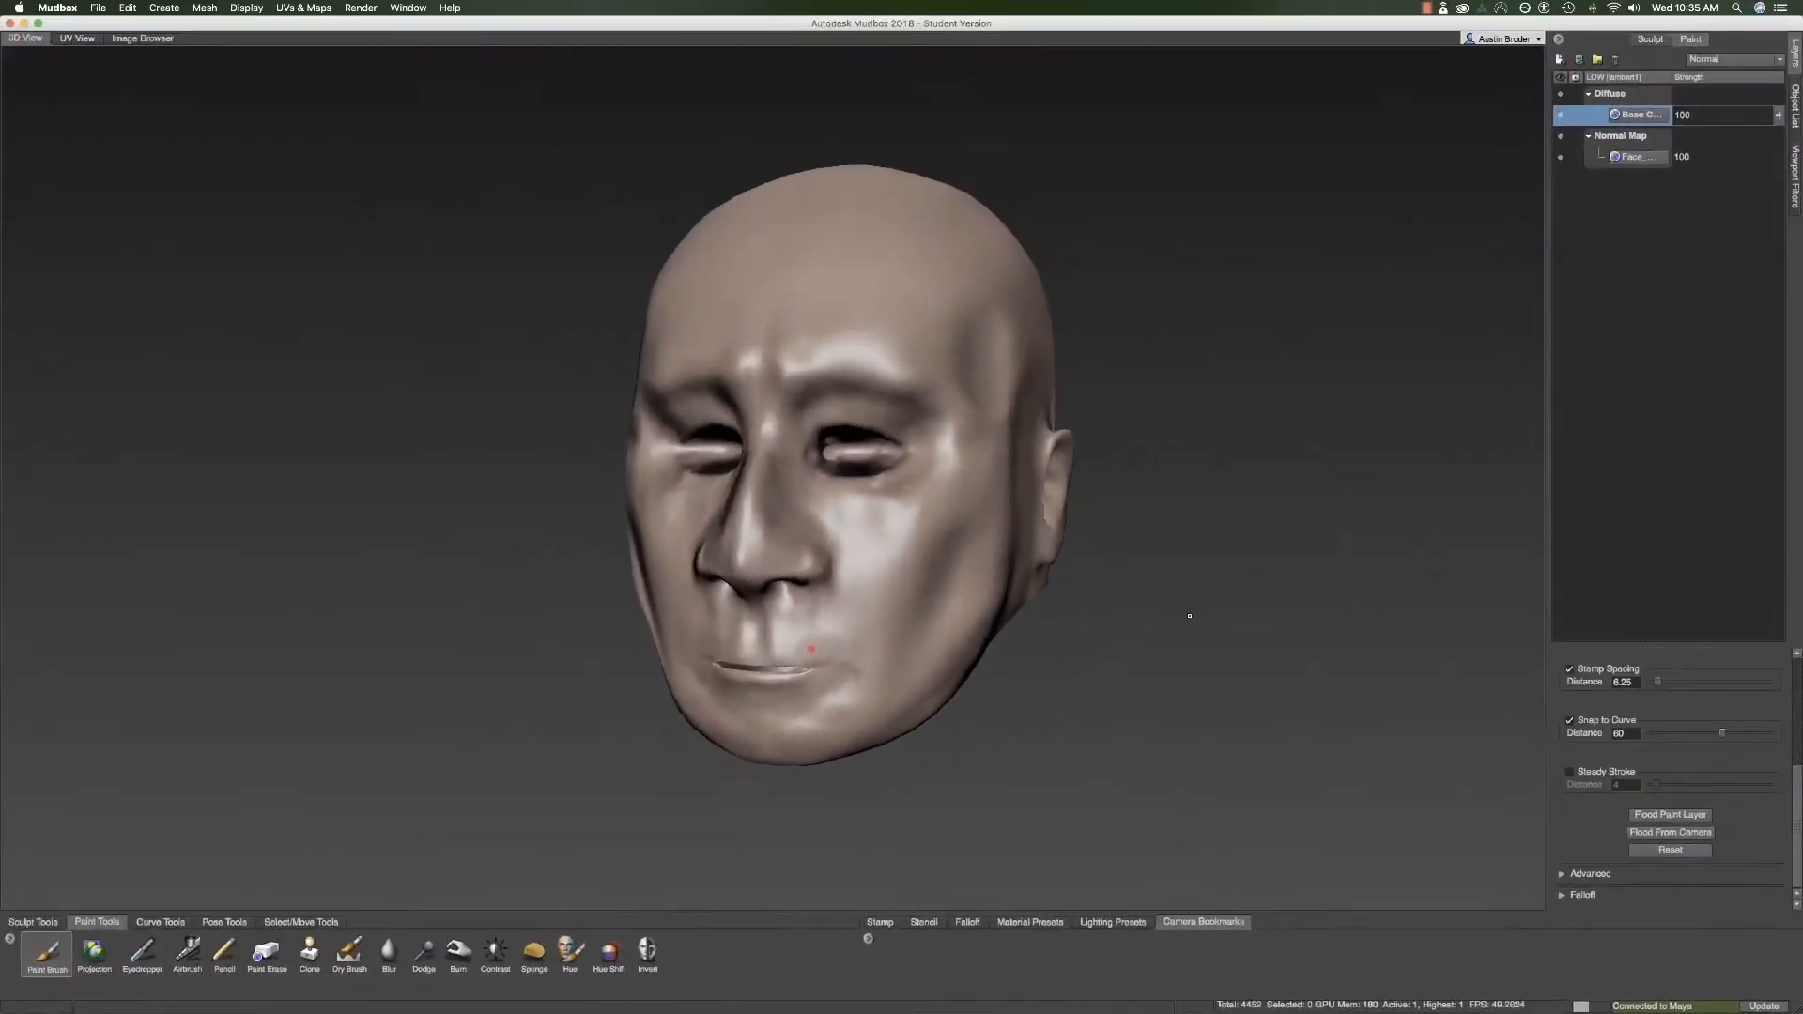
# - Create a new paint layer named Reds in the Diffuse channel at size 1024
pyautogui.keyDown('alt'); pyautogui.moveTo(859, 646); pyautogui.dragTo(806, 651); pyautogui.keyUp('alt')
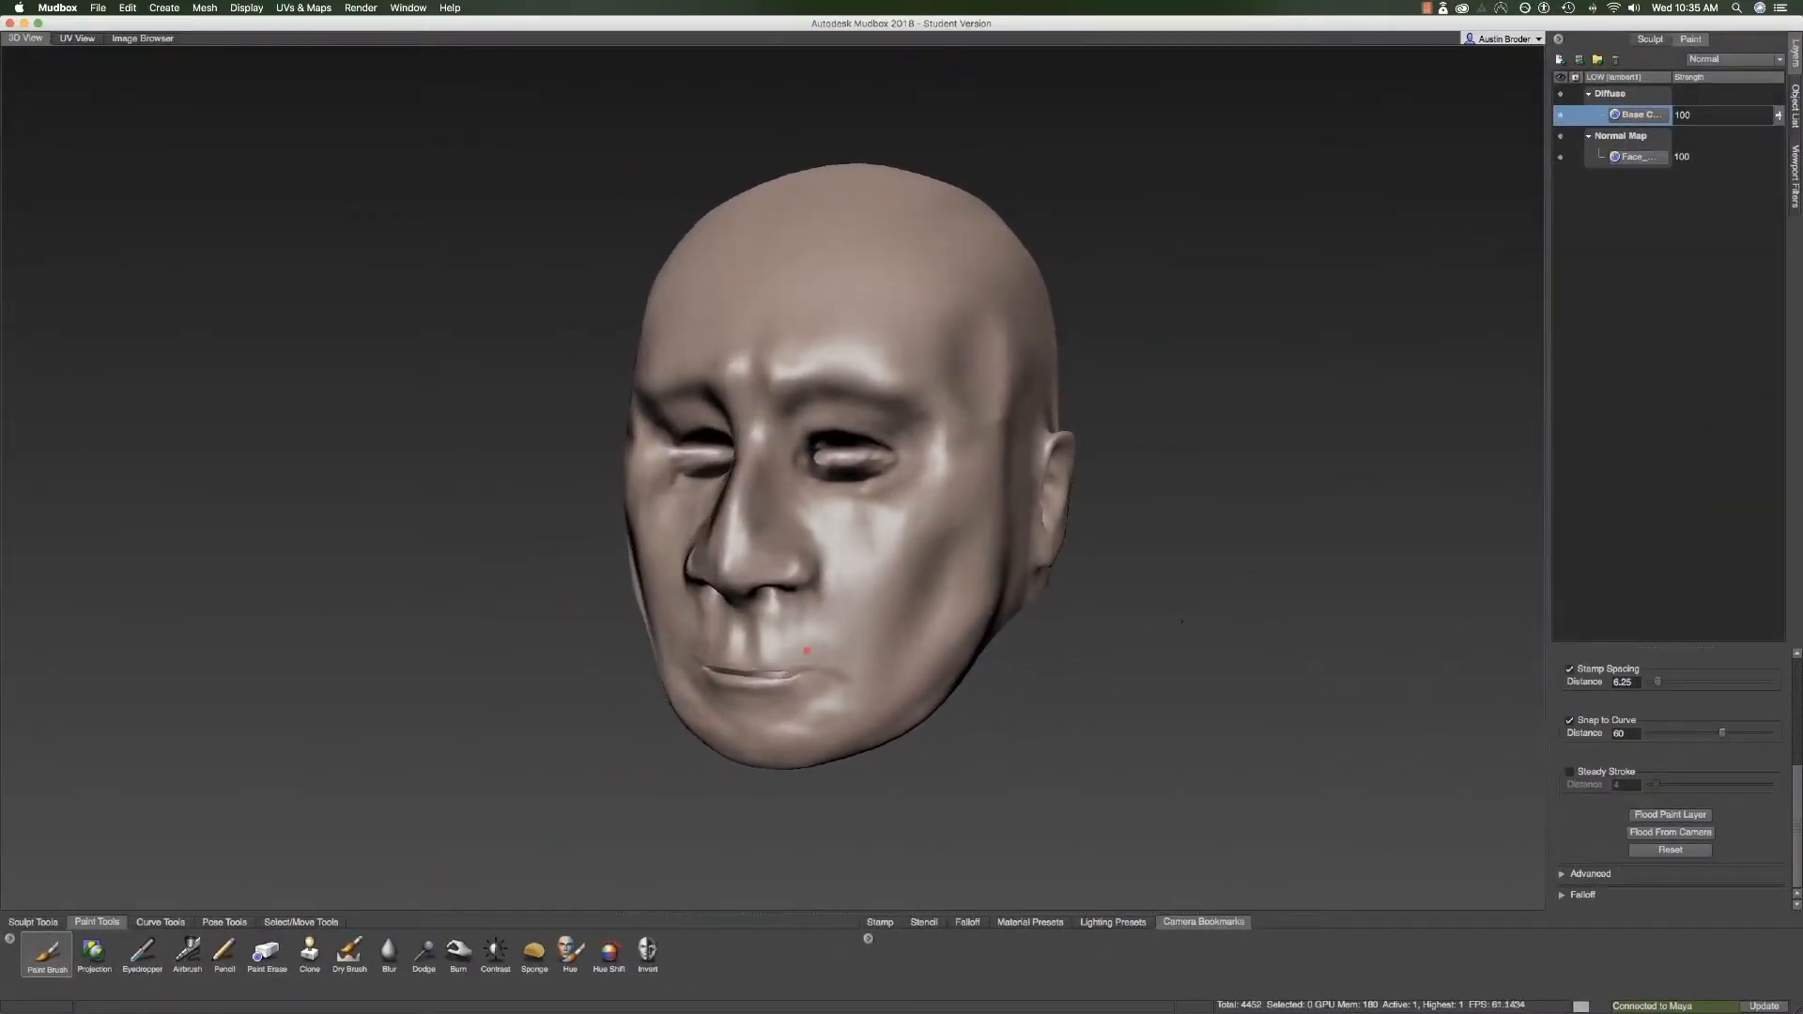
pyautogui.click(1560, 59)
pyautogui.write('Reds')
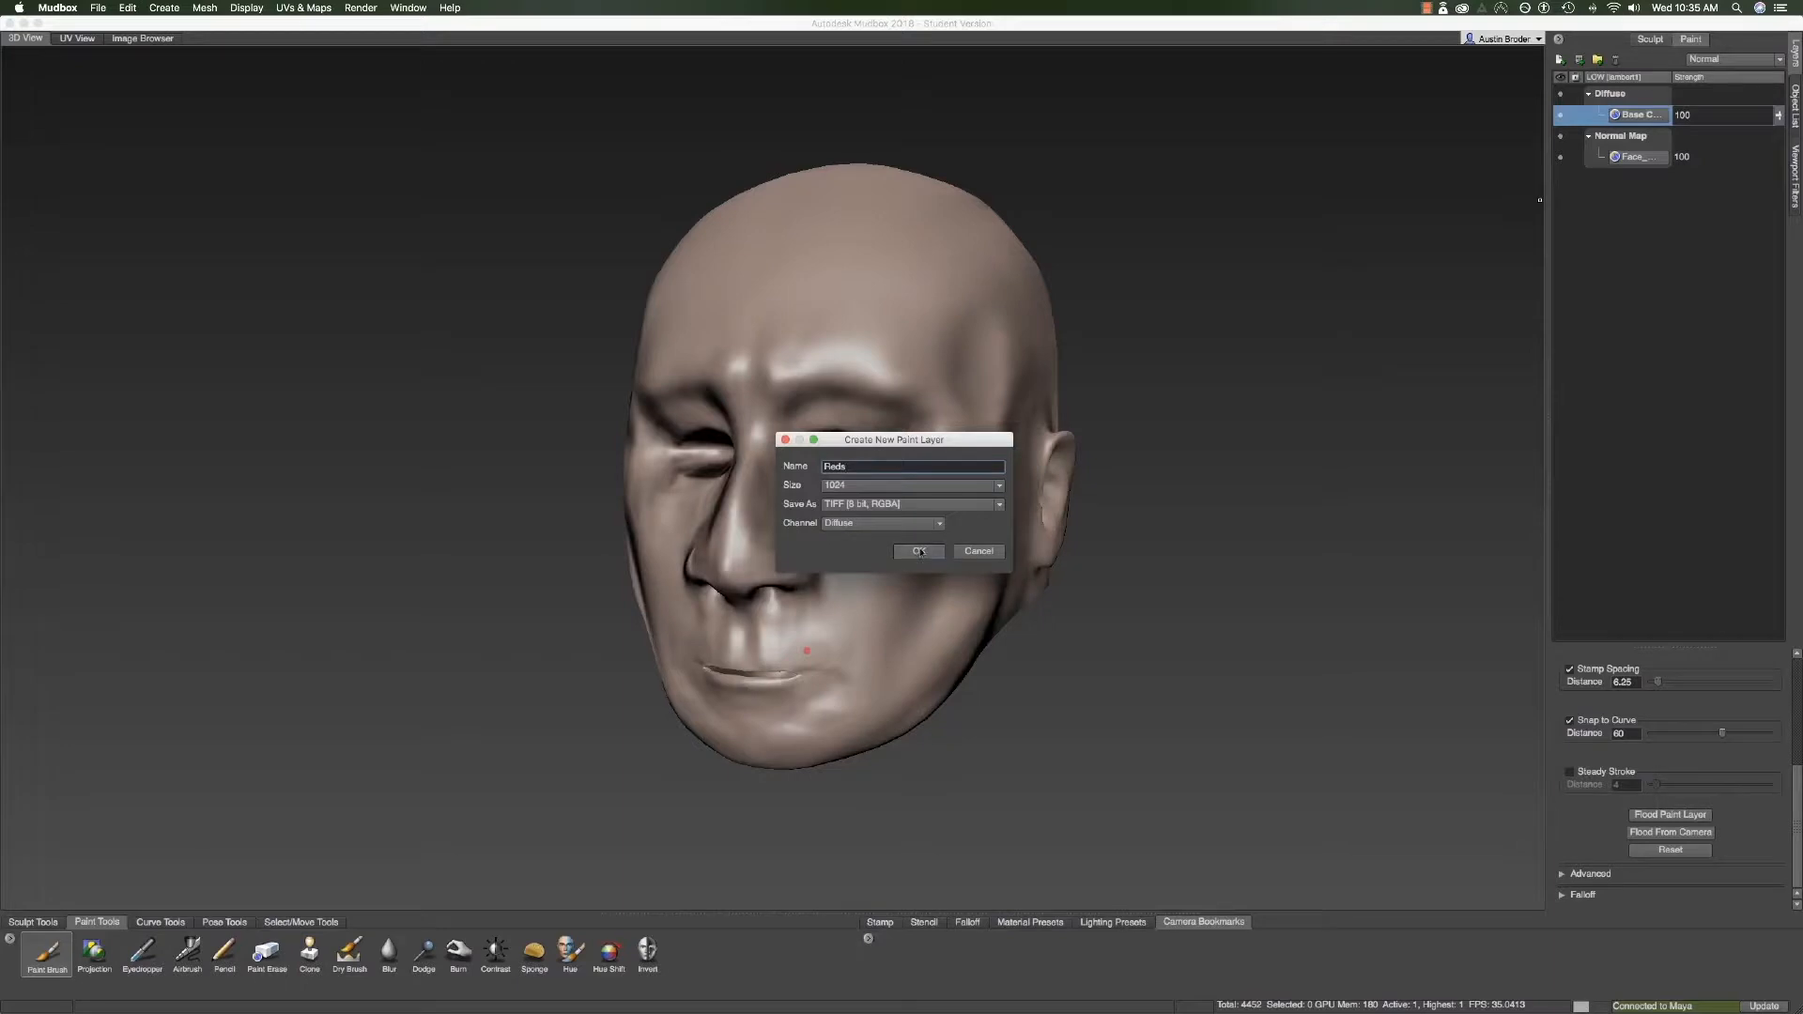
pyautogui.click(921, 553)
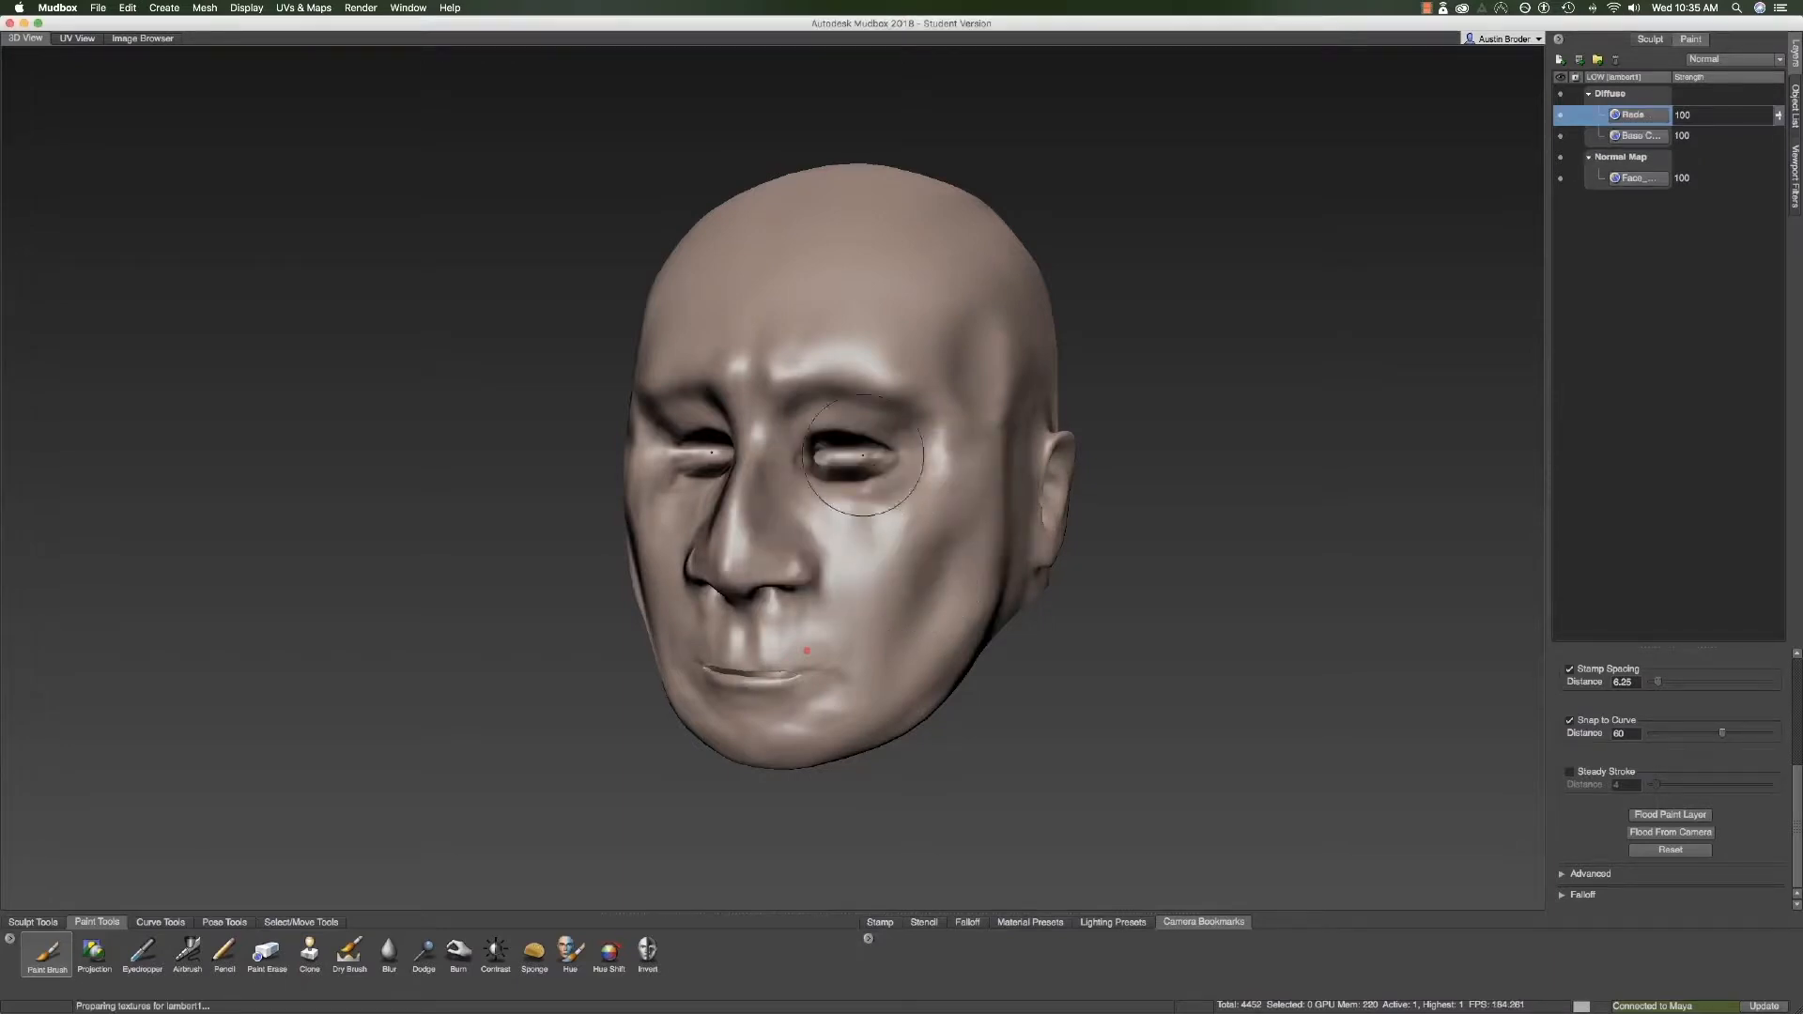
# - Choose a muted reddish-brown brush color and paint it around the eyes, over the nose and on the cheeks
pyautogui.keyDown('alt'); pyautogui.moveTo(865, 501); pyautogui.dragTo(1016, 515, button='right'); pyautogui.keyUp('alt')
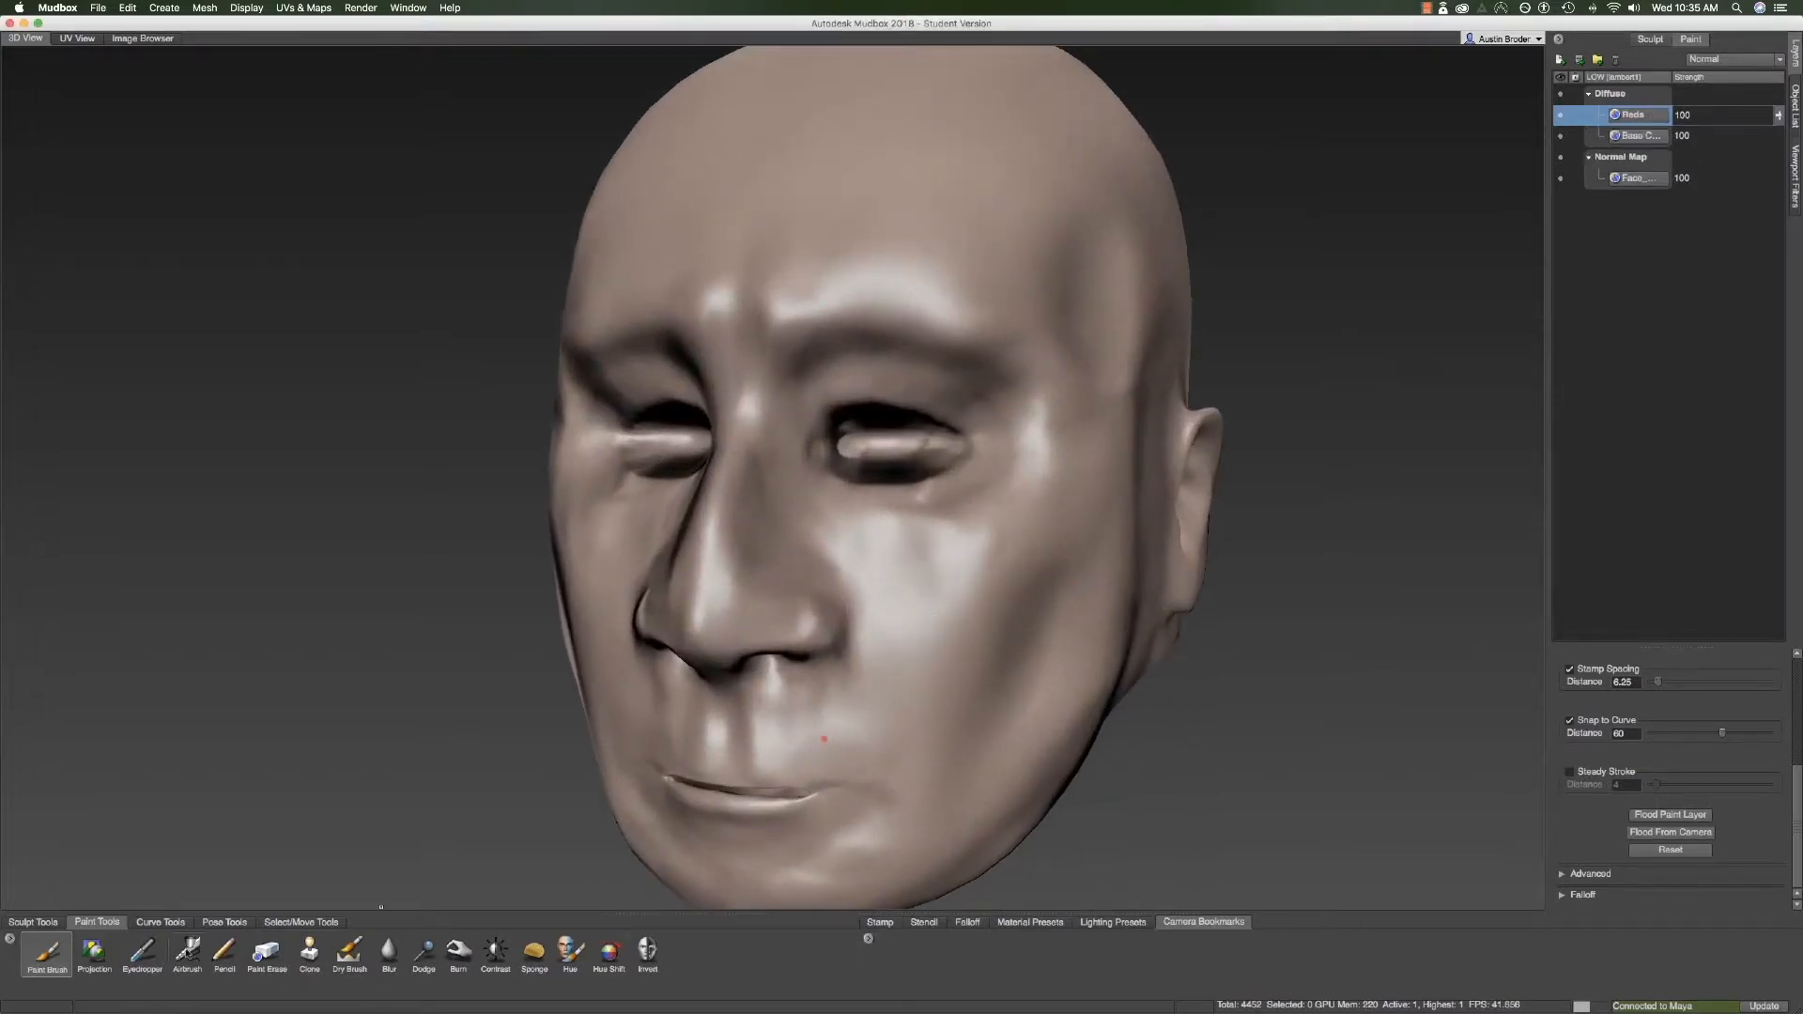
pyautogui.scroll(5, 1597, 695)
pyautogui.click(1758, 672)
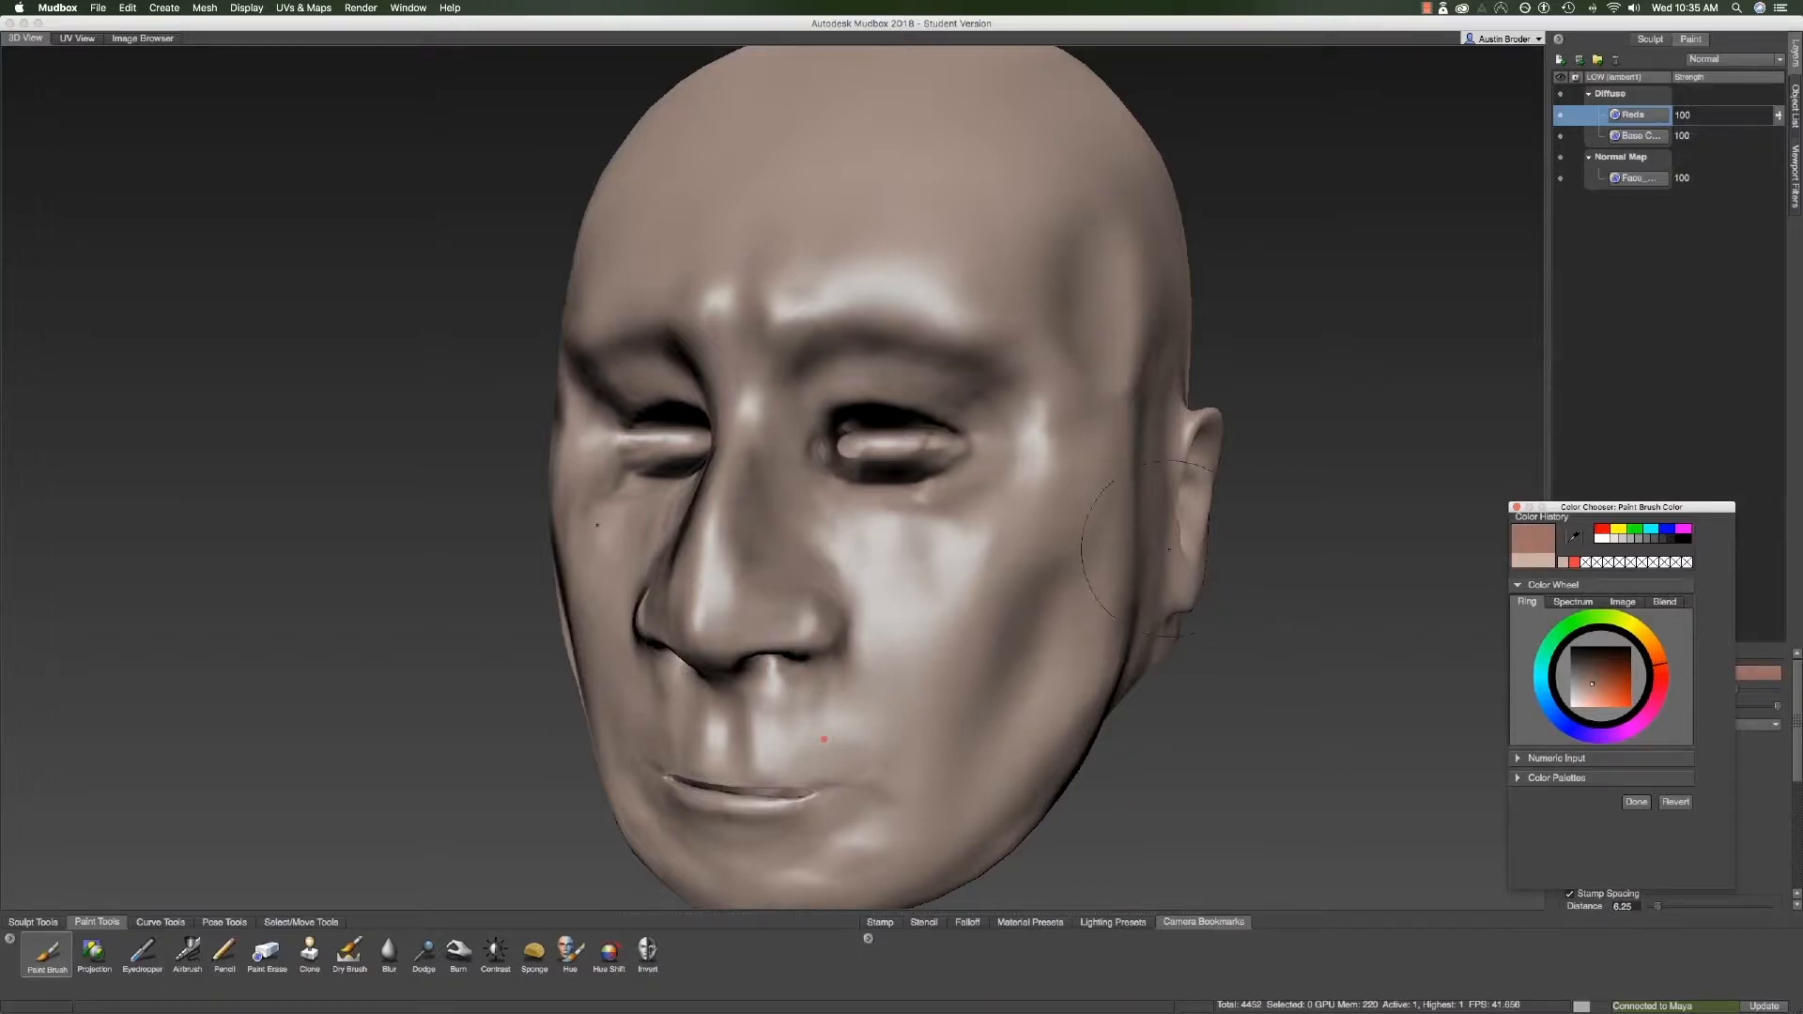
pyautogui.moveTo(896, 427)
pyautogui.mouseDown()
pyautogui.moveTo(923, 403)
pyautogui.moveTo(956, 428)
pyautogui.moveTo(901, 465)
pyautogui.moveTo(972, 432)
pyautogui.moveTo(823, 467)
pyautogui.moveTo(885, 383)
pyautogui.mouseUp()
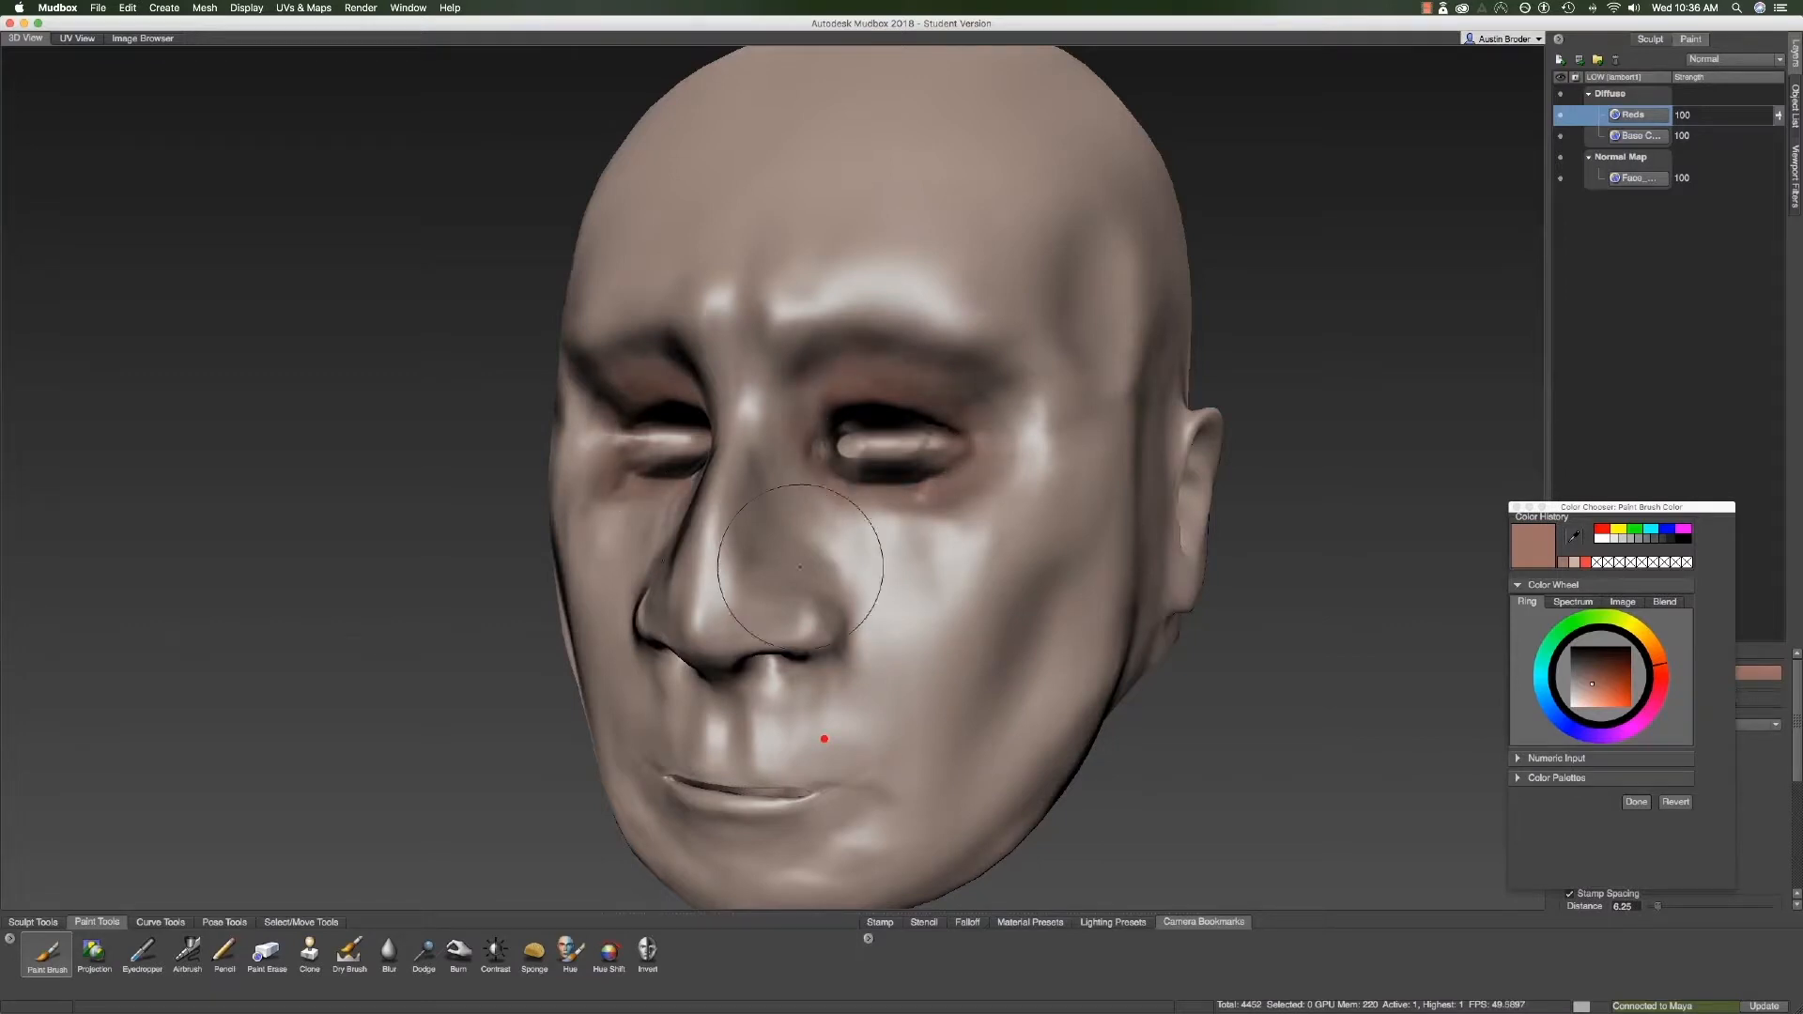
pyautogui.moveTo(801, 566)
pyautogui.mouseDown()
pyautogui.moveTo(798, 620)
pyautogui.moveTo(676, 625)
pyautogui.mouseUp()
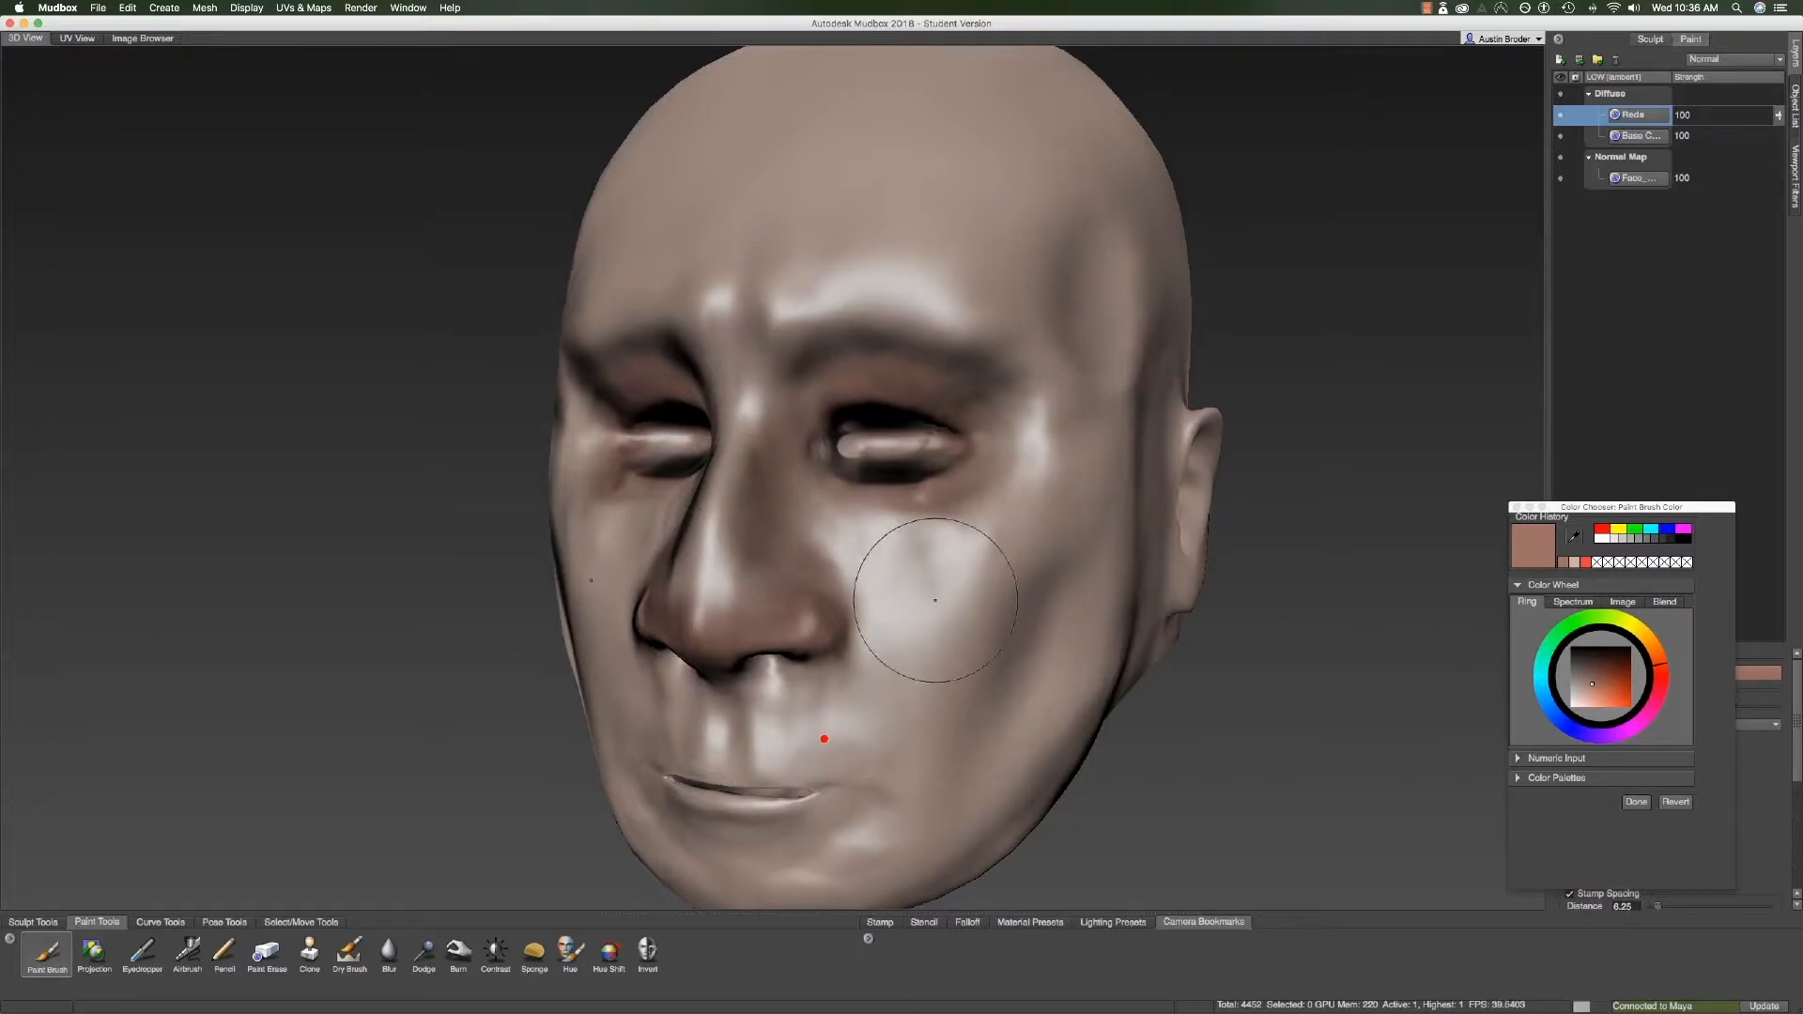
pyautogui.moveTo(994, 575); pyautogui.dragTo(967, 615)
# - Resize the brush and paint the same reddish-brown tone onto the lips, chin, ear and forehead
pyautogui.press('b')
pyautogui.moveTo(741, 798)
pyautogui.mouseDown()
pyautogui.moveTo(668, 807)
pyautogui.moveTo(779, 787)
pyautogui.mouseUp()
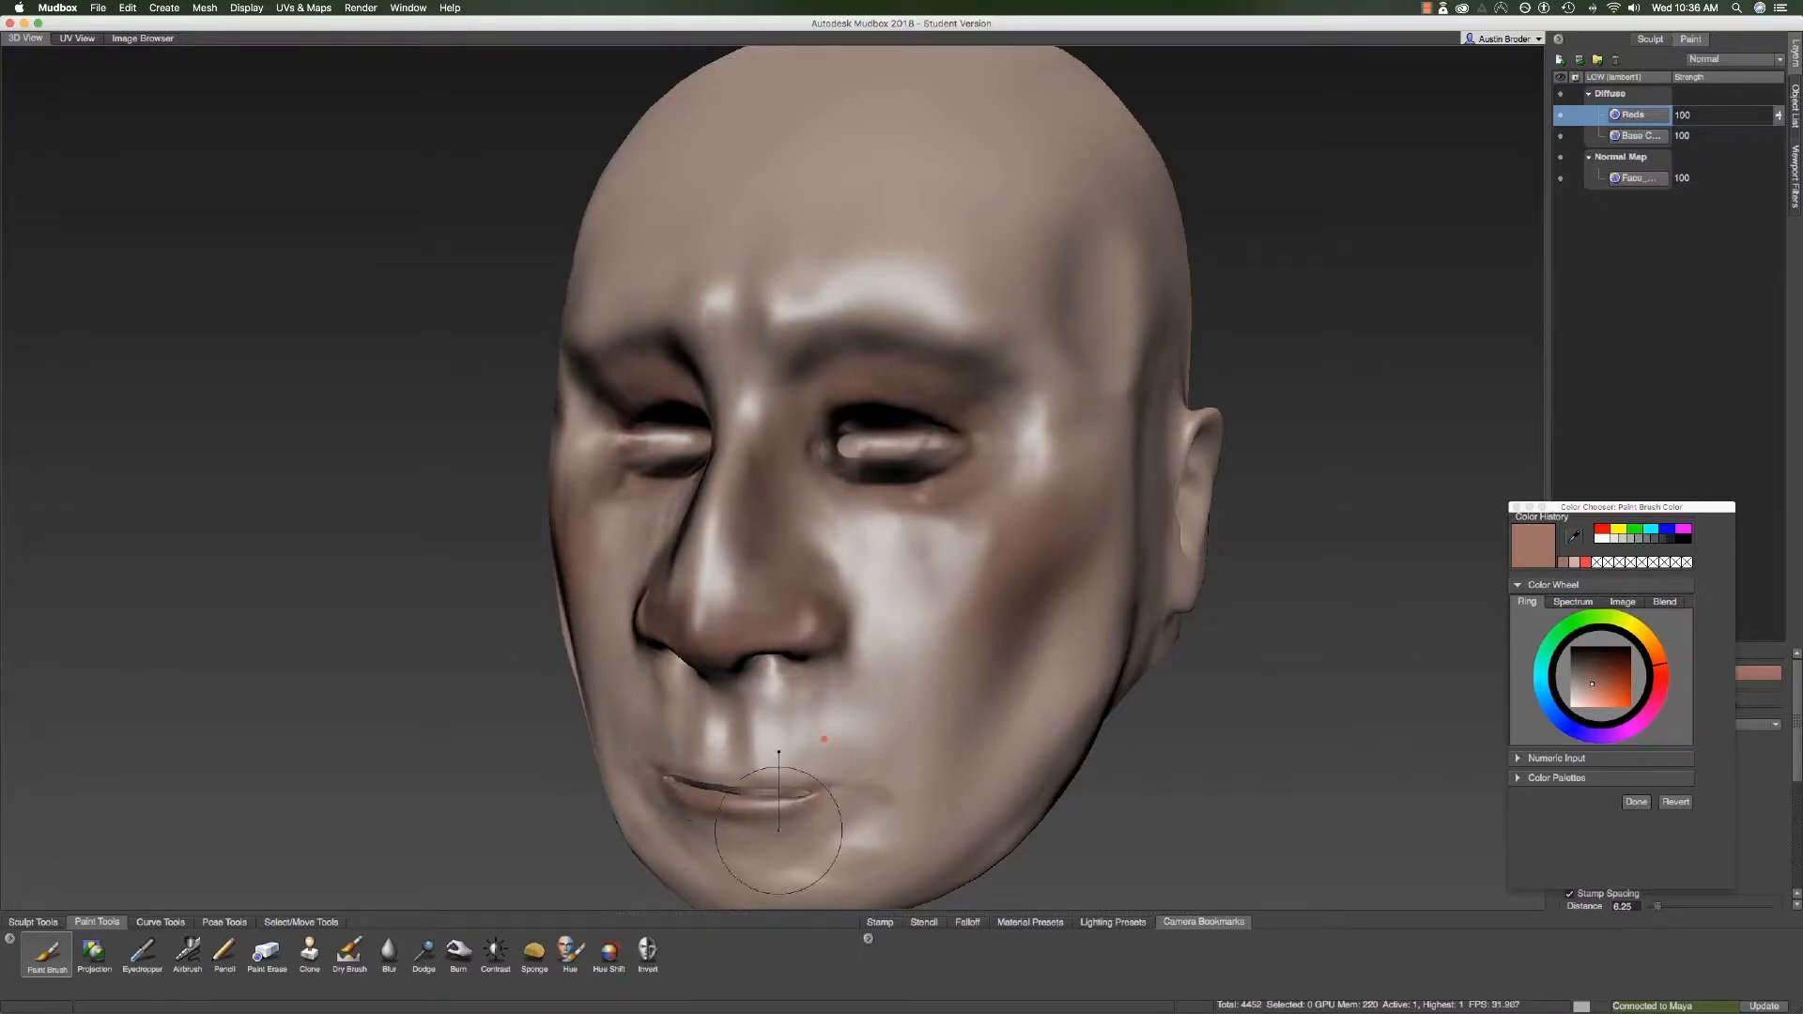
pyautogui.moveTo(826, 873)
pyautogui.mouseDown()
pyautogui.moveTo(756, 881)
pyautogui.moveTo(887, 875)
pyautogui.moveTo(1005, 826)
pyautogui.mouseUp()
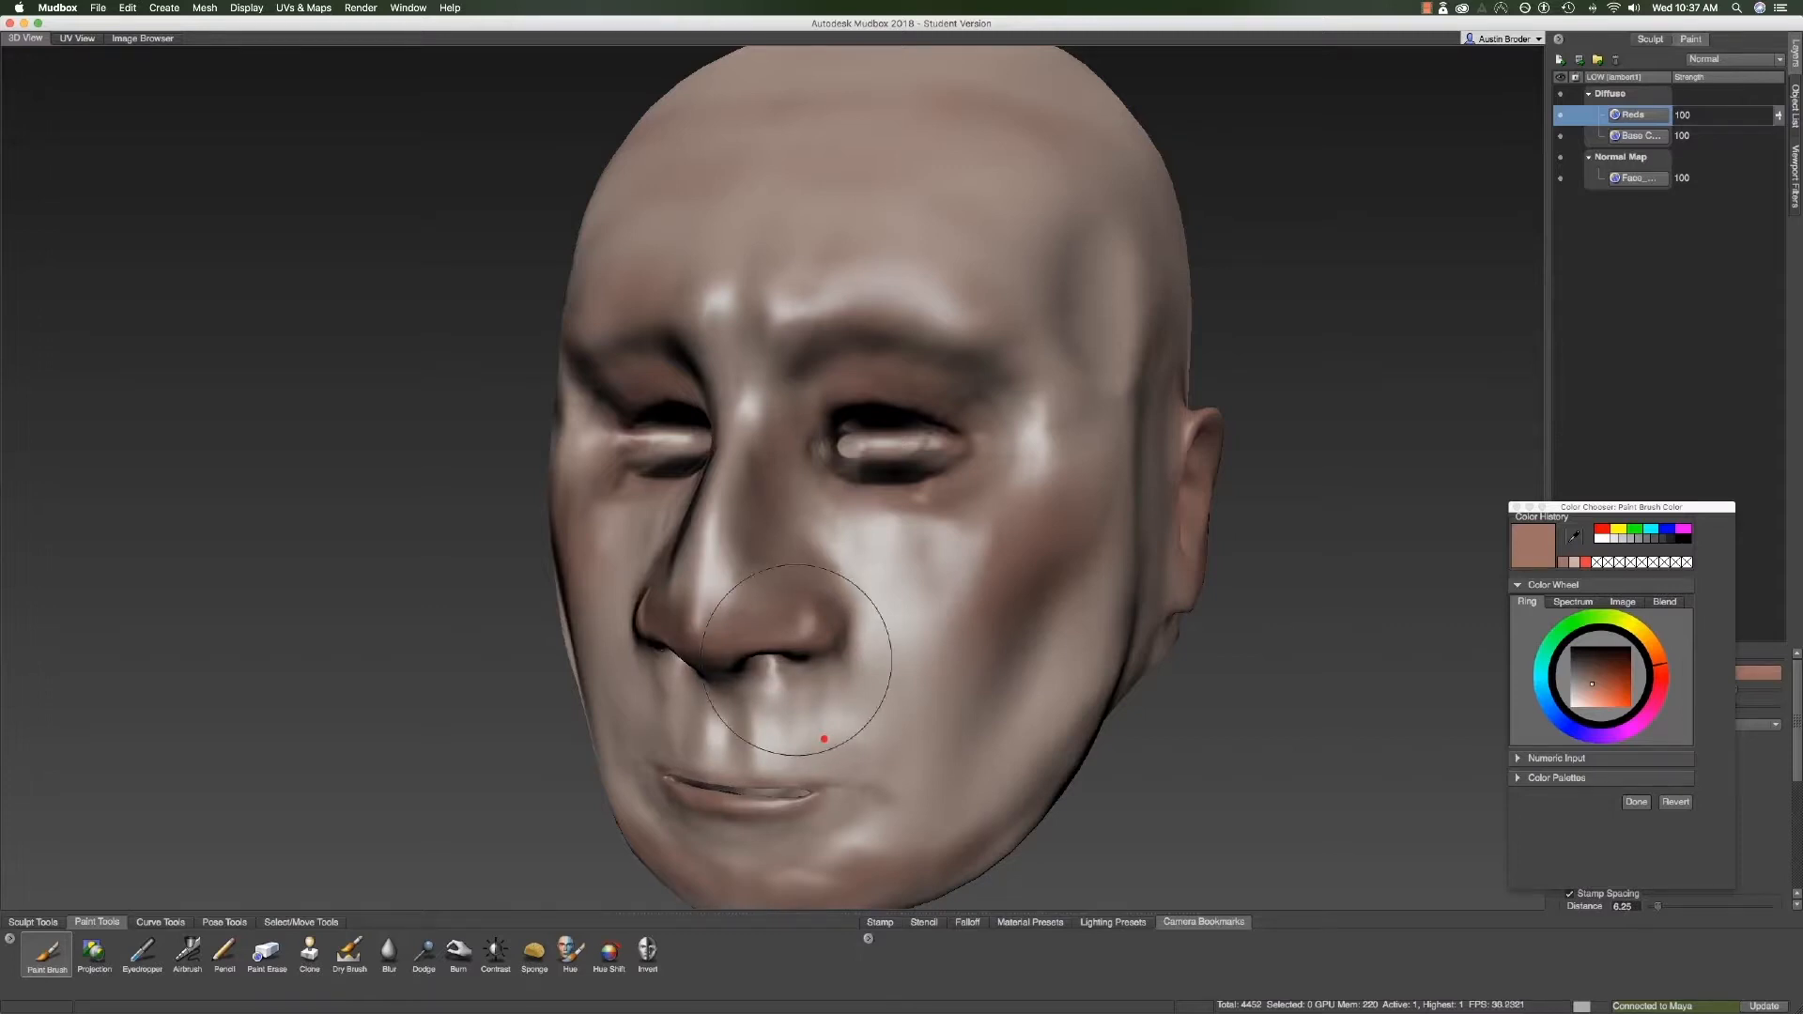
# - Paint a pale bluish tone over the jaw, soften the strokes around the chin and cheek, and undo the last stroke
pyautogui.click(1717, 523)
pyautogui.press('shift')
pyautogui.keyDown('shift'); pyautogui.moveTo(904, 867); pyautogui.dragTo(817, 864); pyautogui.keyUp('shift')
pyautogui.moveTo(801, 739)
pyautogui.keyDown('shift'); pyautogui.mouseDown()
pyautogui.moveTo(784, 625)
pyautogui.moveTo(924, 447)
pyautogui.moveTo(1126, 470)
pyautogui.mouseUp(); pyautogui.keyUp('shift')
pyautogui.press('super+z')
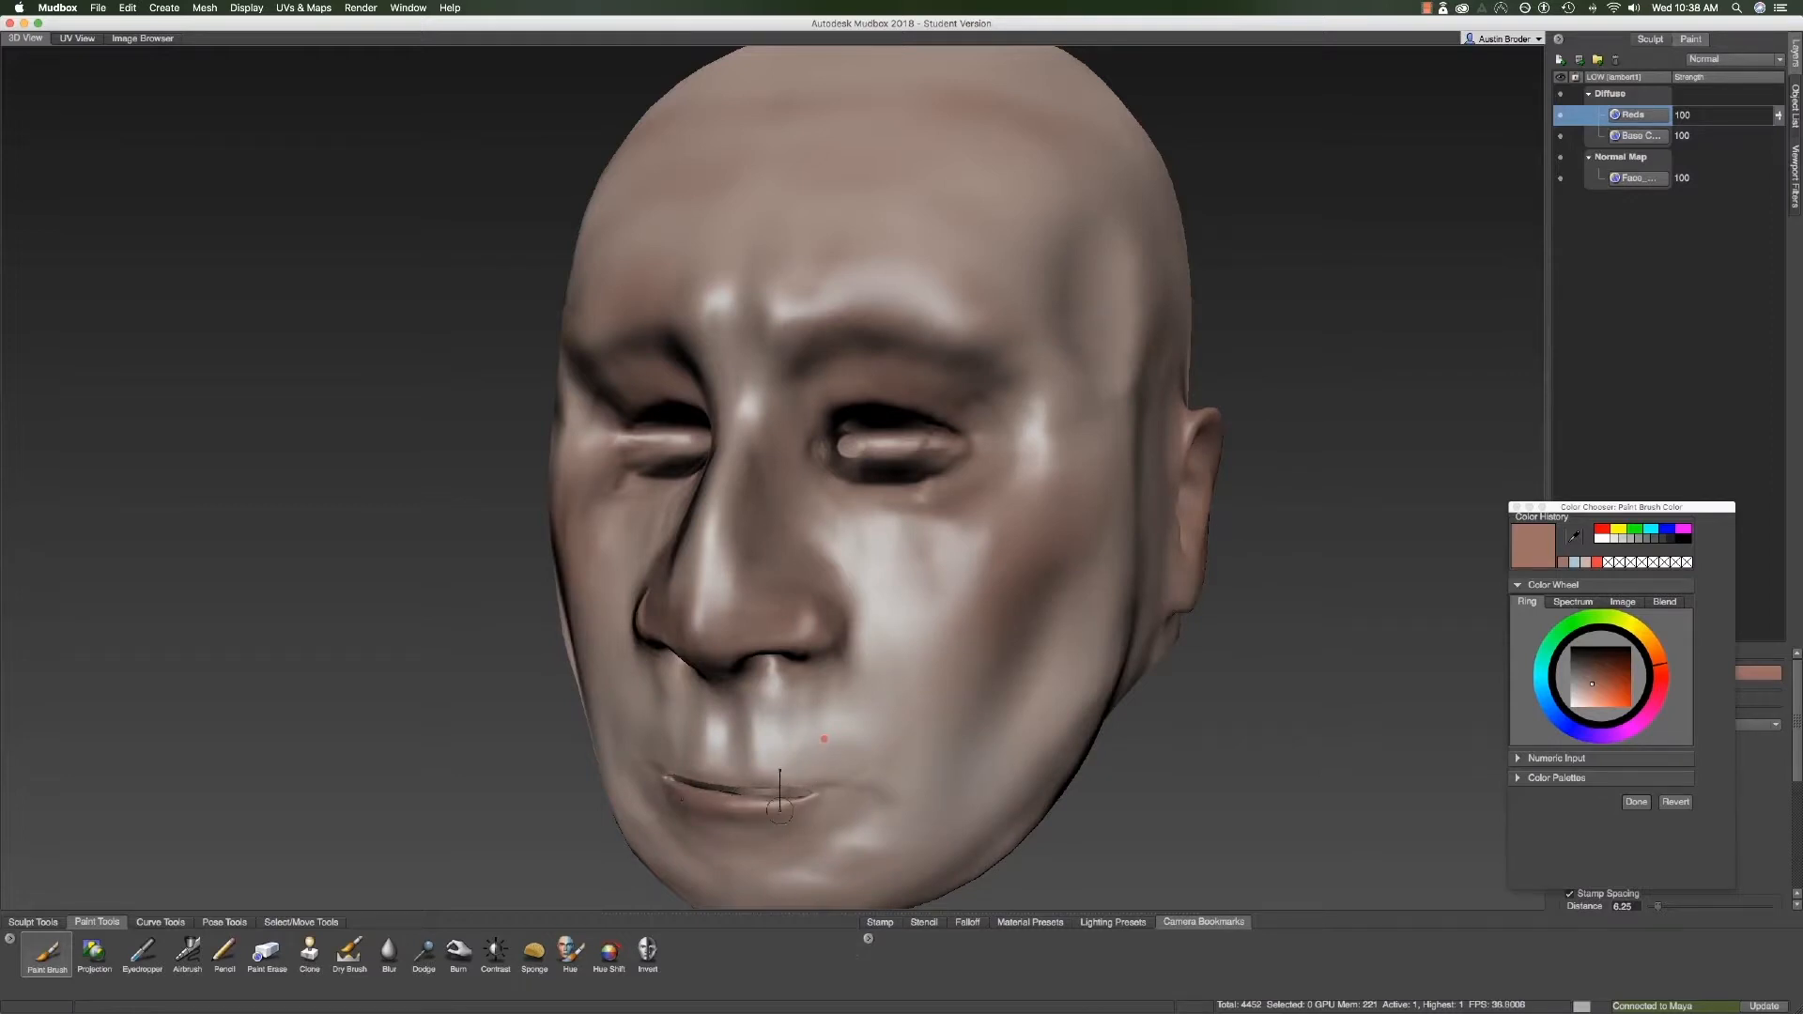
pyautogui.press('shift')
pyautogui.keyDown('alt'); pyautogui.moveTo(1070, 583); pyautogui.dragTo(1467, 255, button='right'); pyautogui.keyUp('alt')
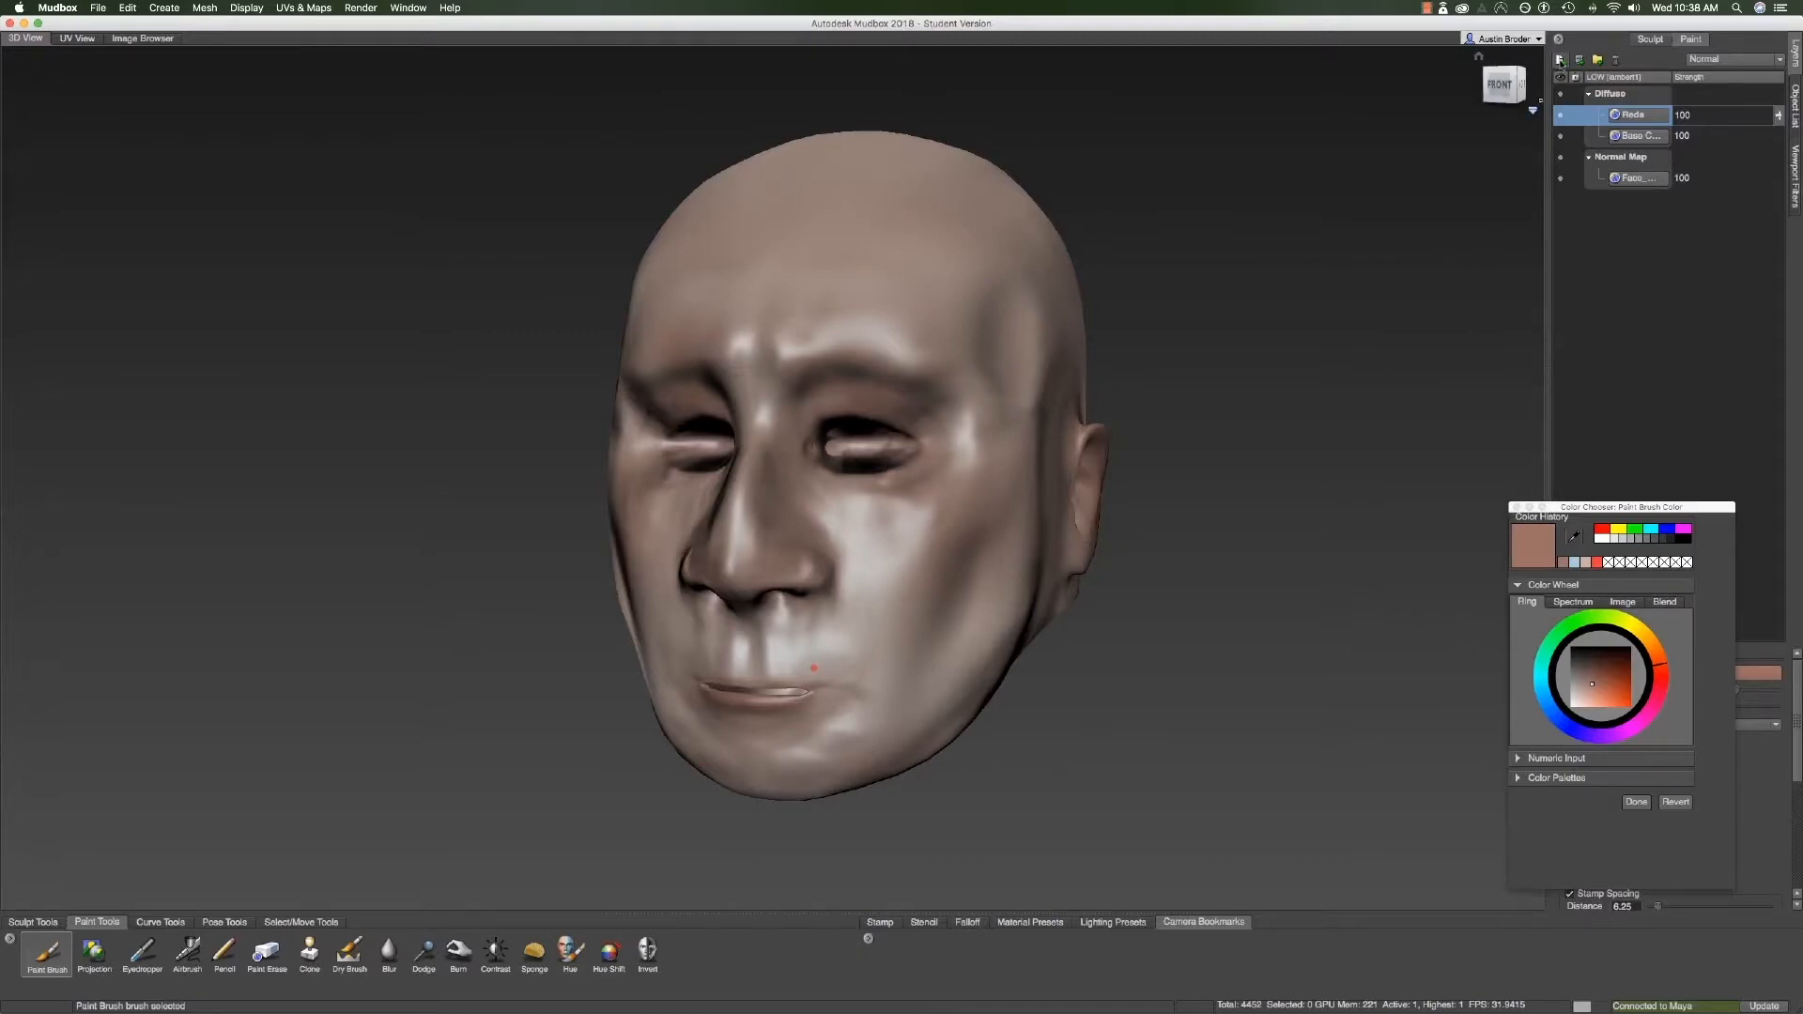
# - Create a new paint layer named Shiny in the Specular channel at size 2048
pyautogui.click(1559, 60)
pyautogui.click(920, 527)
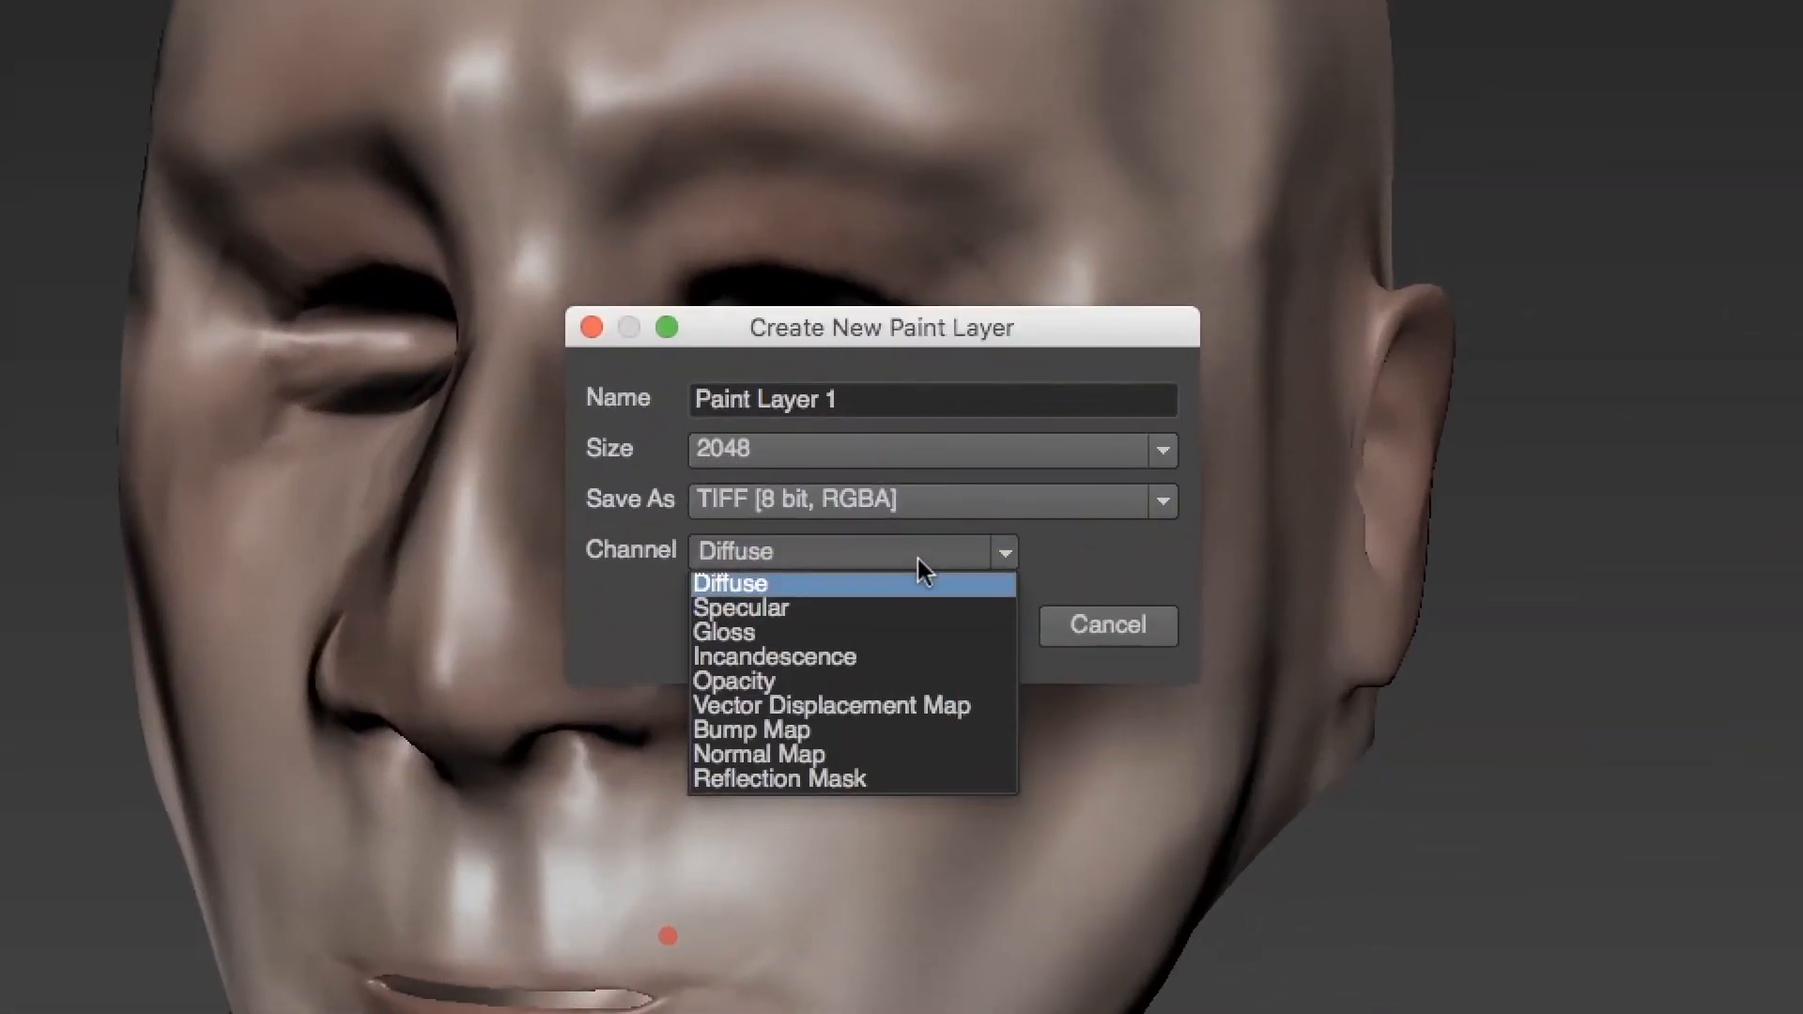
pyautogui.click(770, 606)
pyautogui.click(827, 399)
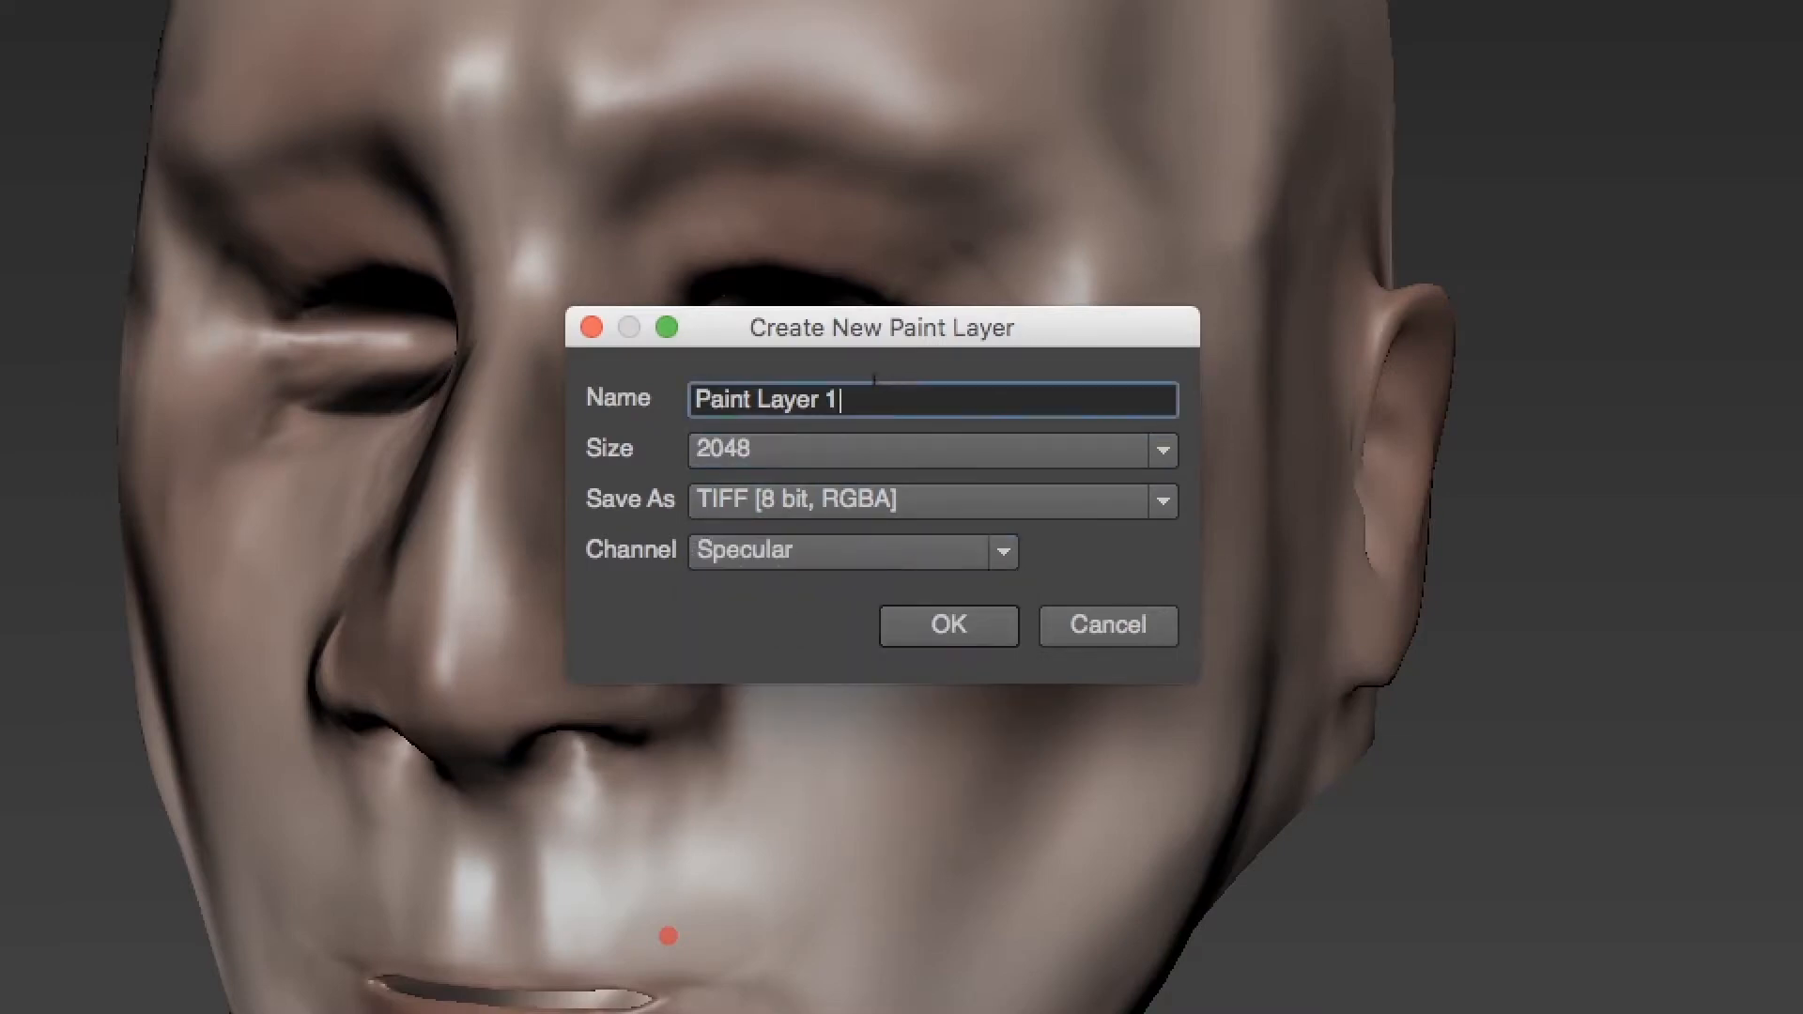
pyautogui.press('super+a')
pyautogui.write('Shinie')
pyautogui.write('y')
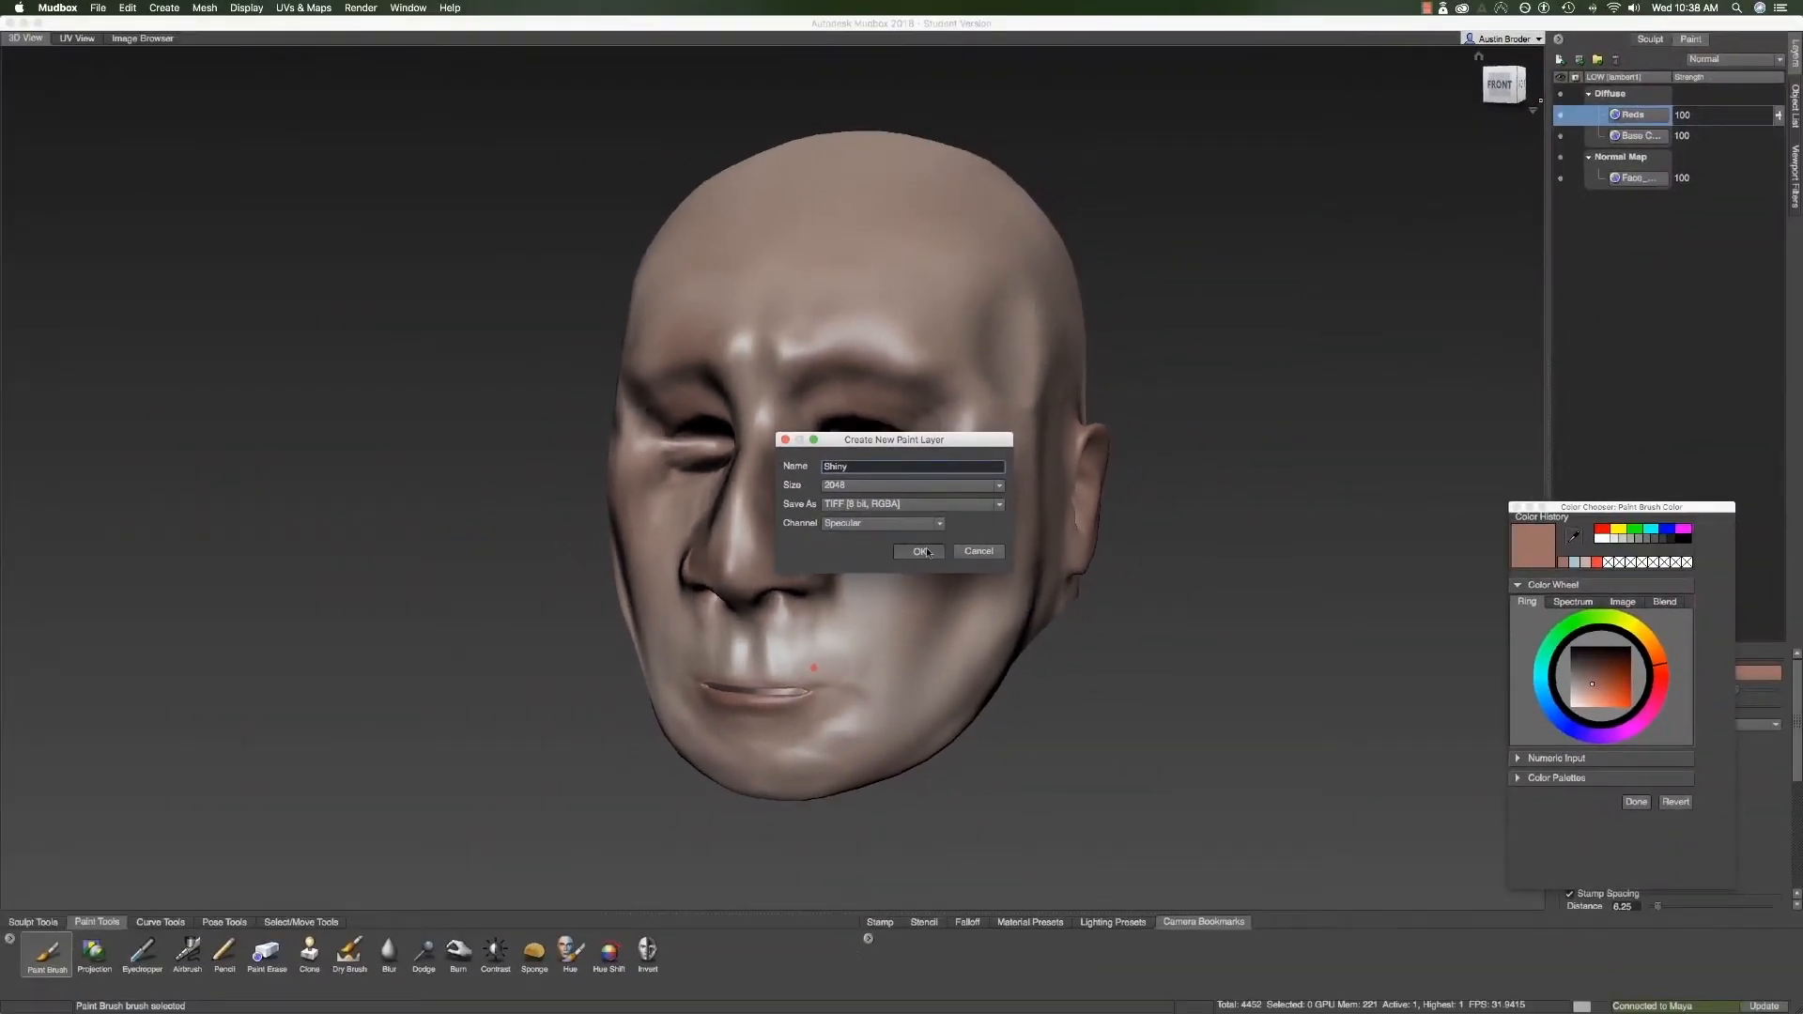
pyautogui.click(944, 619)
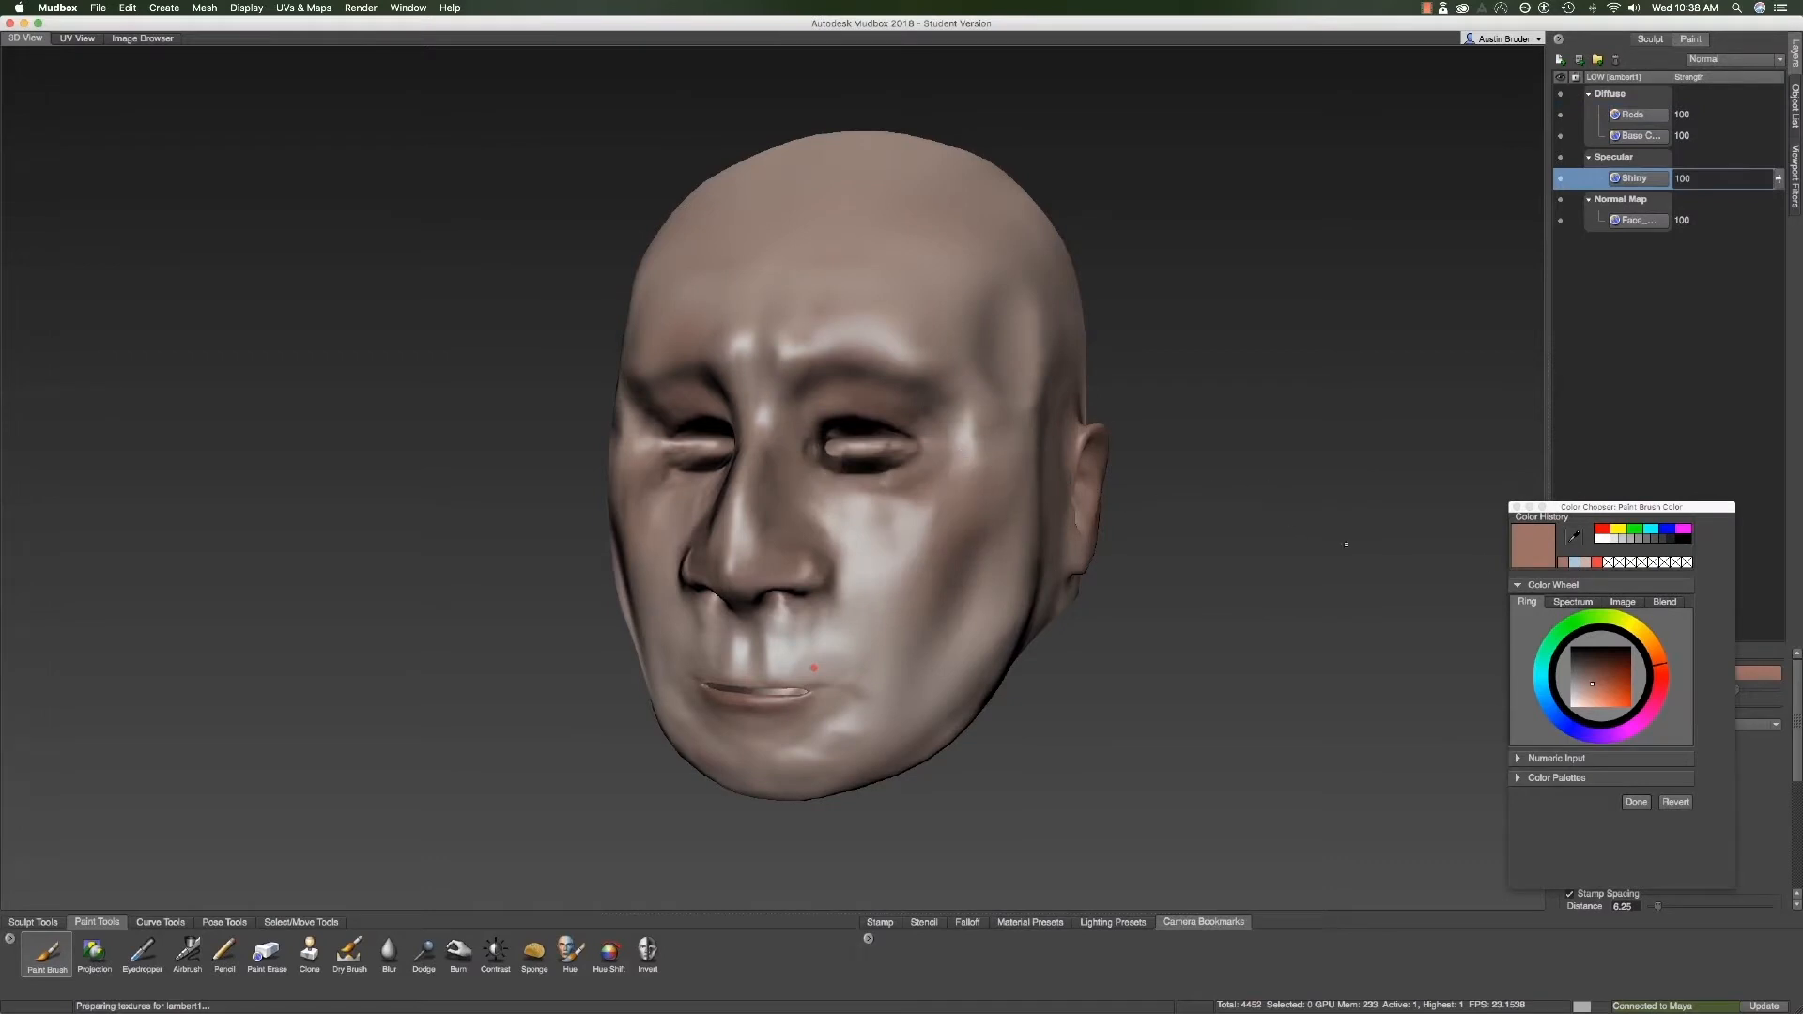
# - Set the brush color to black and flood the Shiny specular layer with it
pyautogui.click(1559, 643)
pyautogui.moveTo(1610, 512); pyautogui.dragTo(1402, 456)
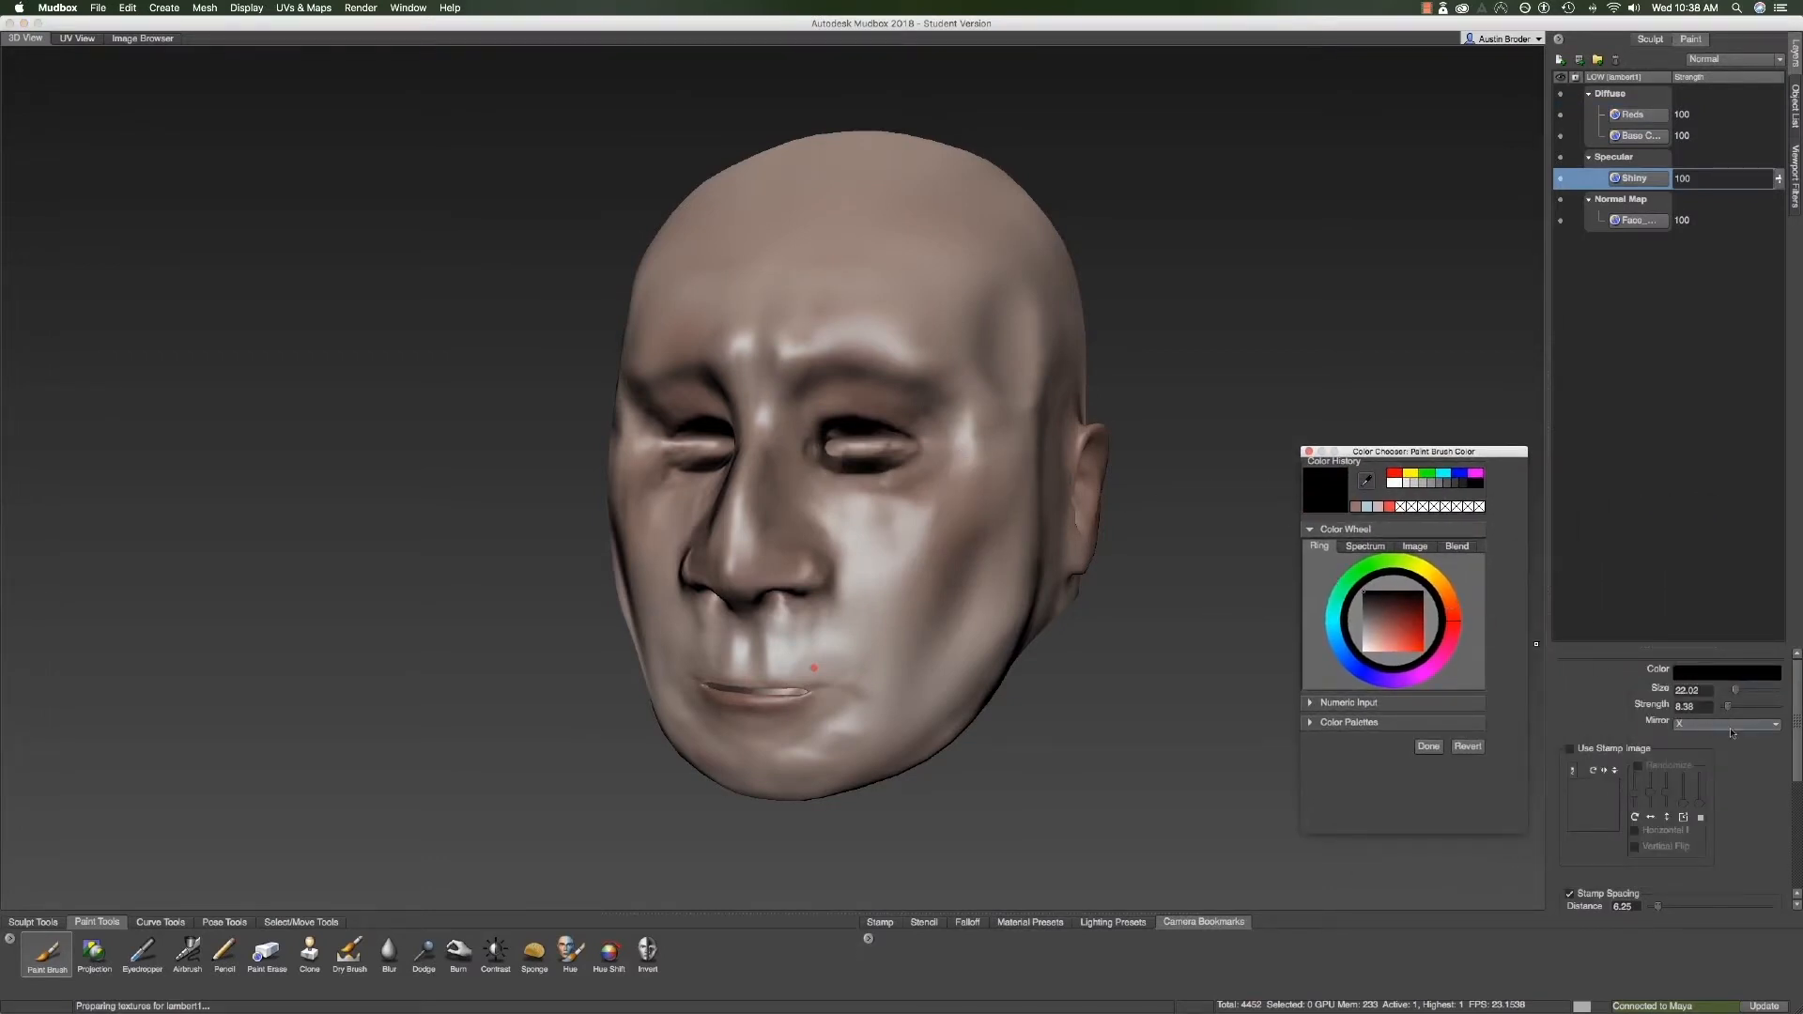
pyautogui.scroll(-5, 1757, 798)
pyautogui.click(1662, 816)
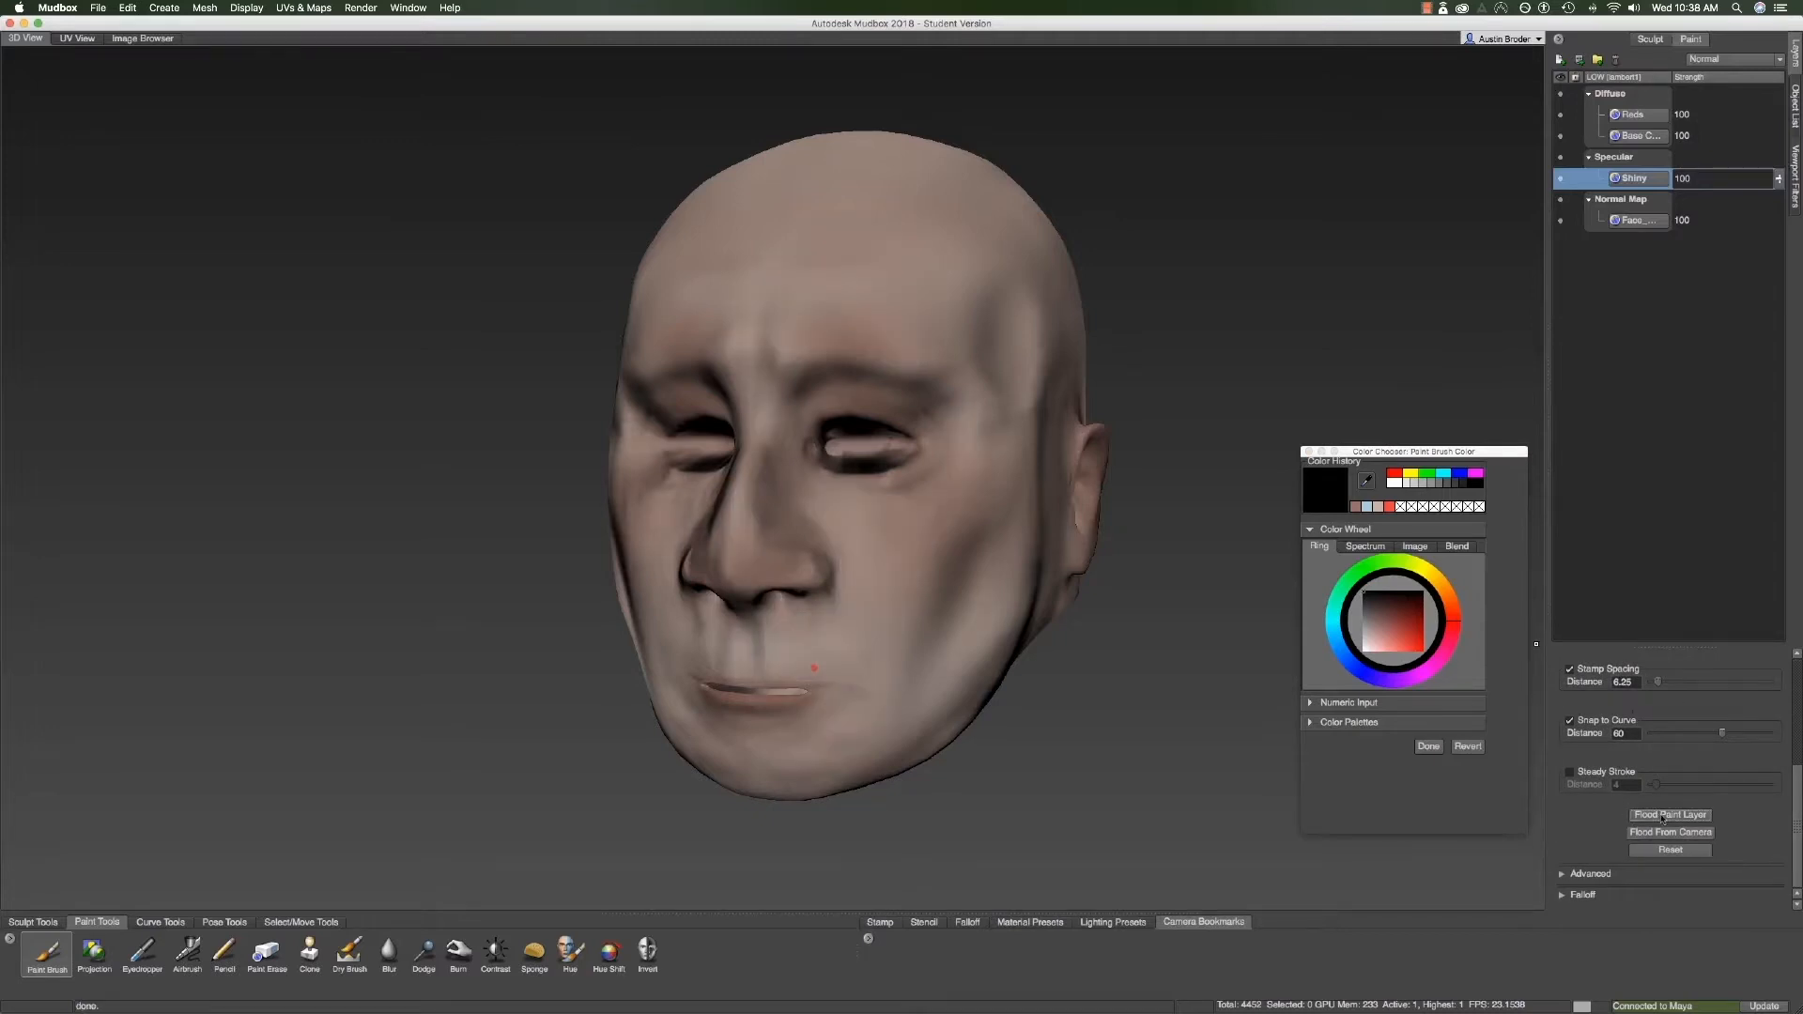
# - Choose a light gray brush color and paint specular highlights on the nose, lips and skin below the eyes
pyautogui.click(1368, 637)
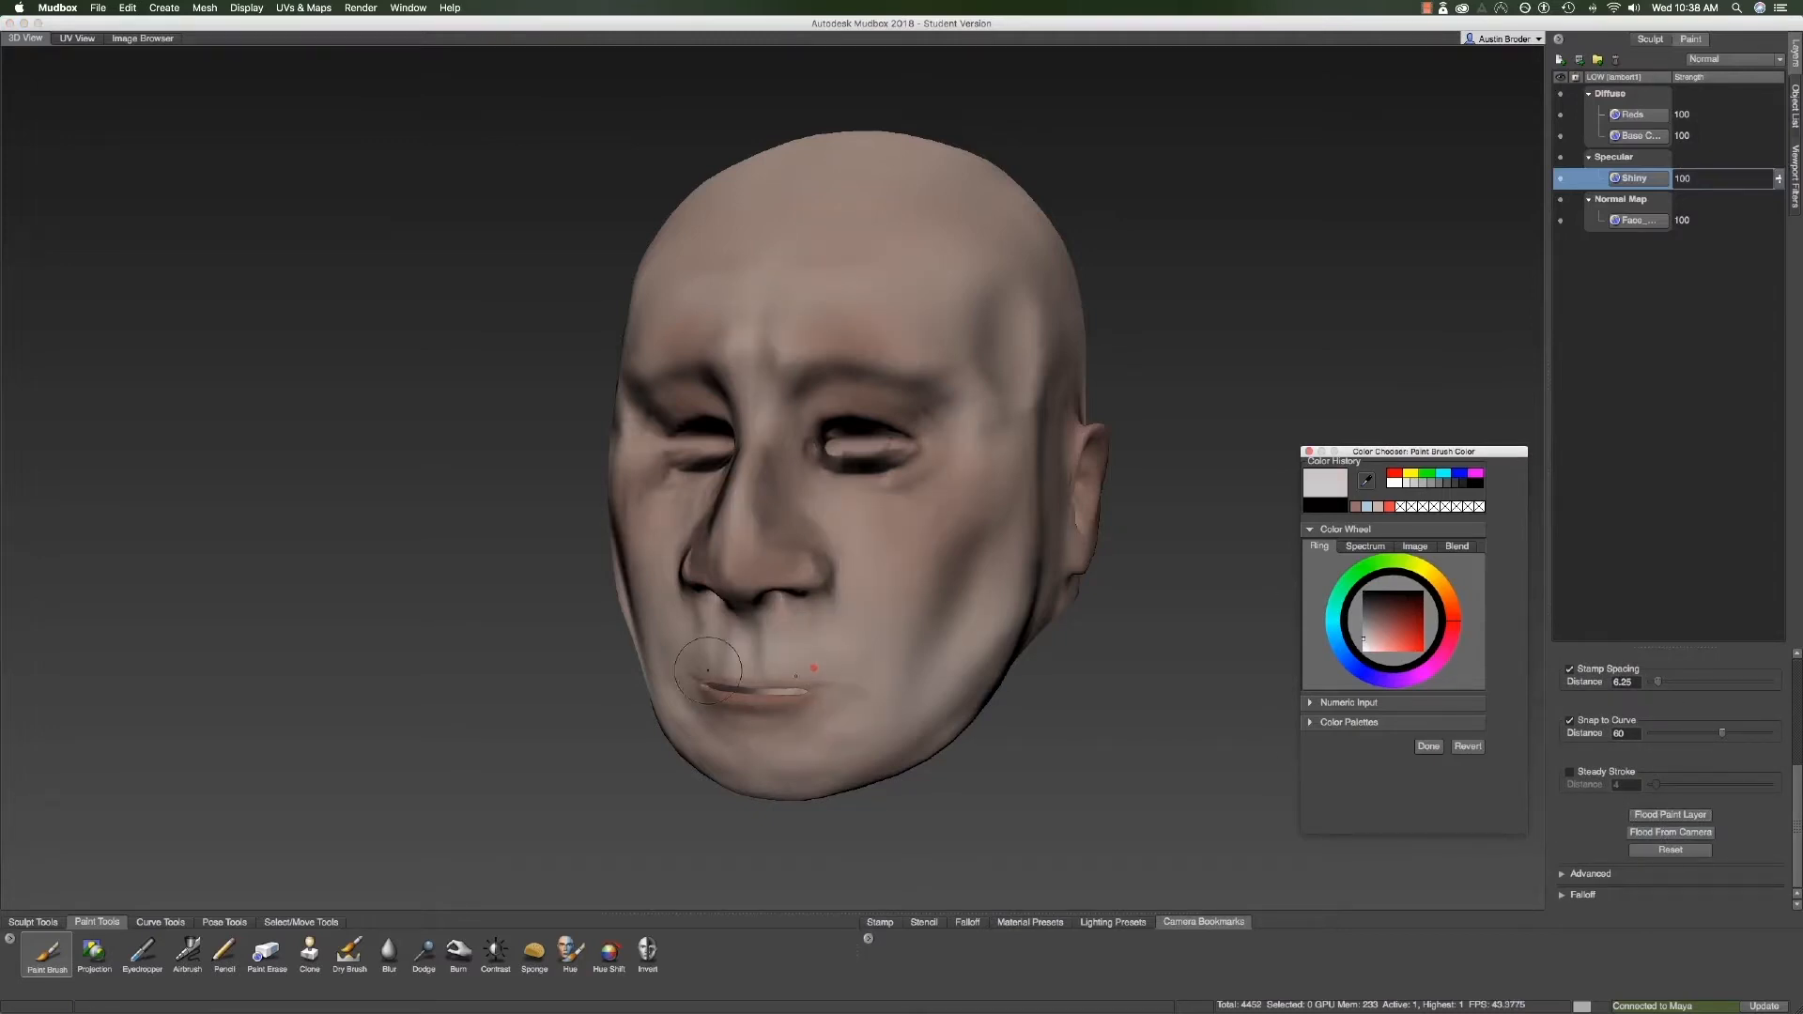
pyautogui.keyDown('alt'); pyautogui.moveTo(795, 676); pyautogui.dragTo(766, 601, button='right'); pyautogui.keyUp('alt')
pyautogui.keyDown('alt'); pyautogui.moveTo(766, 601); pyautogui.dragTo(831, 481, button='middle'); pyautogui.keyUp('alt')
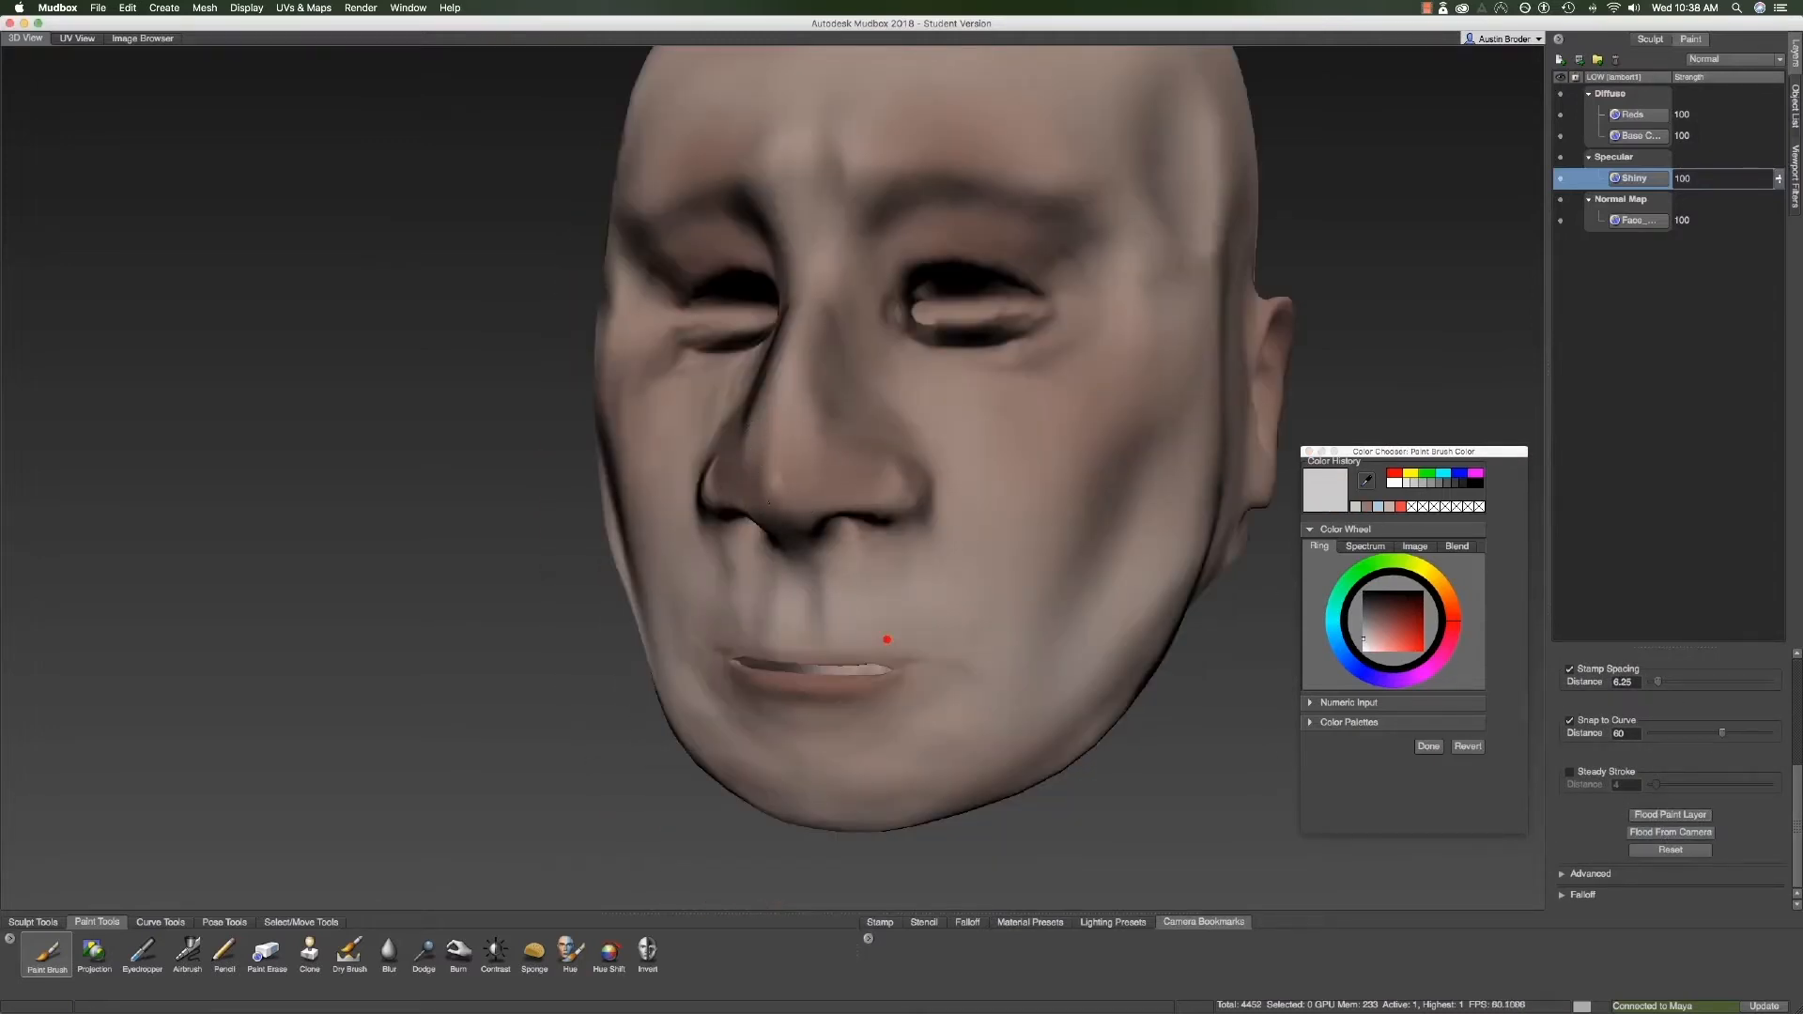
pyautogui.keyDown('alt'); pyautogui.moveTo(882, 636); pyautogui.dragTo(875, 718); pyautogui.keyUp('alt')
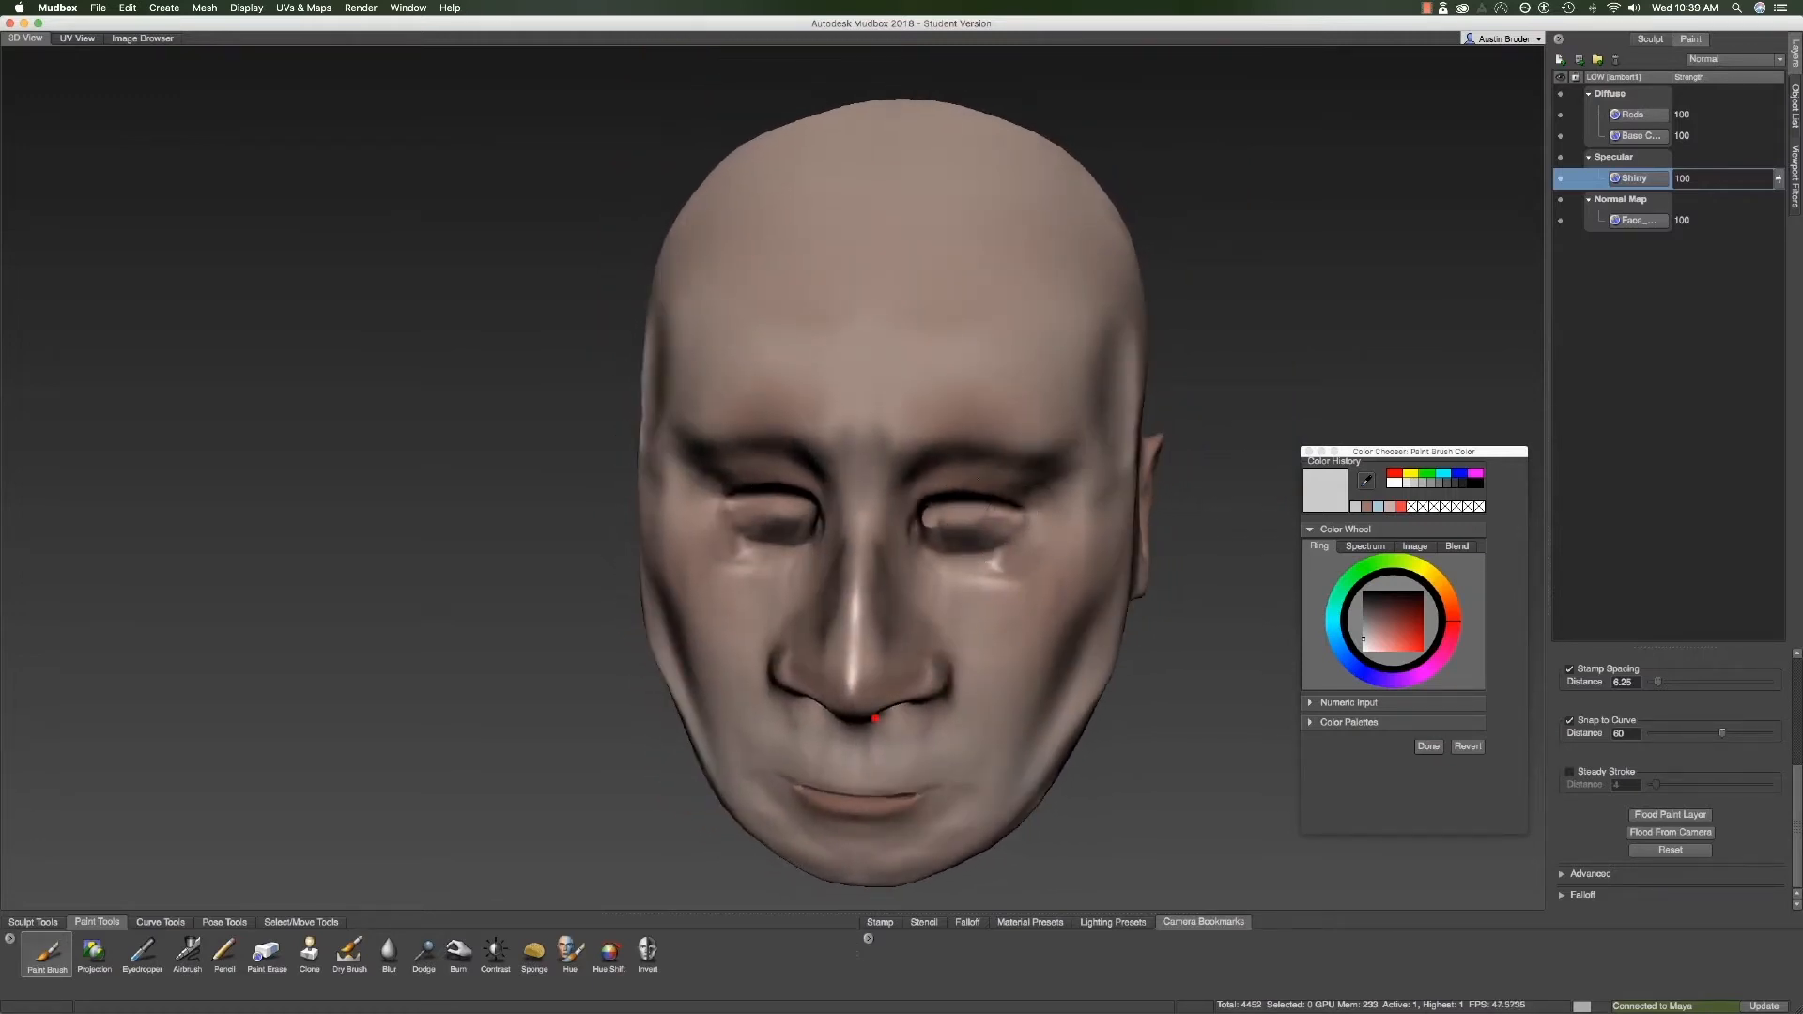
pyautogui.keyDown('alt'); pyautogui.moveTo(940, 485); pyautogui.dragTo(798, 464); pyautogui.keyUp('alt')
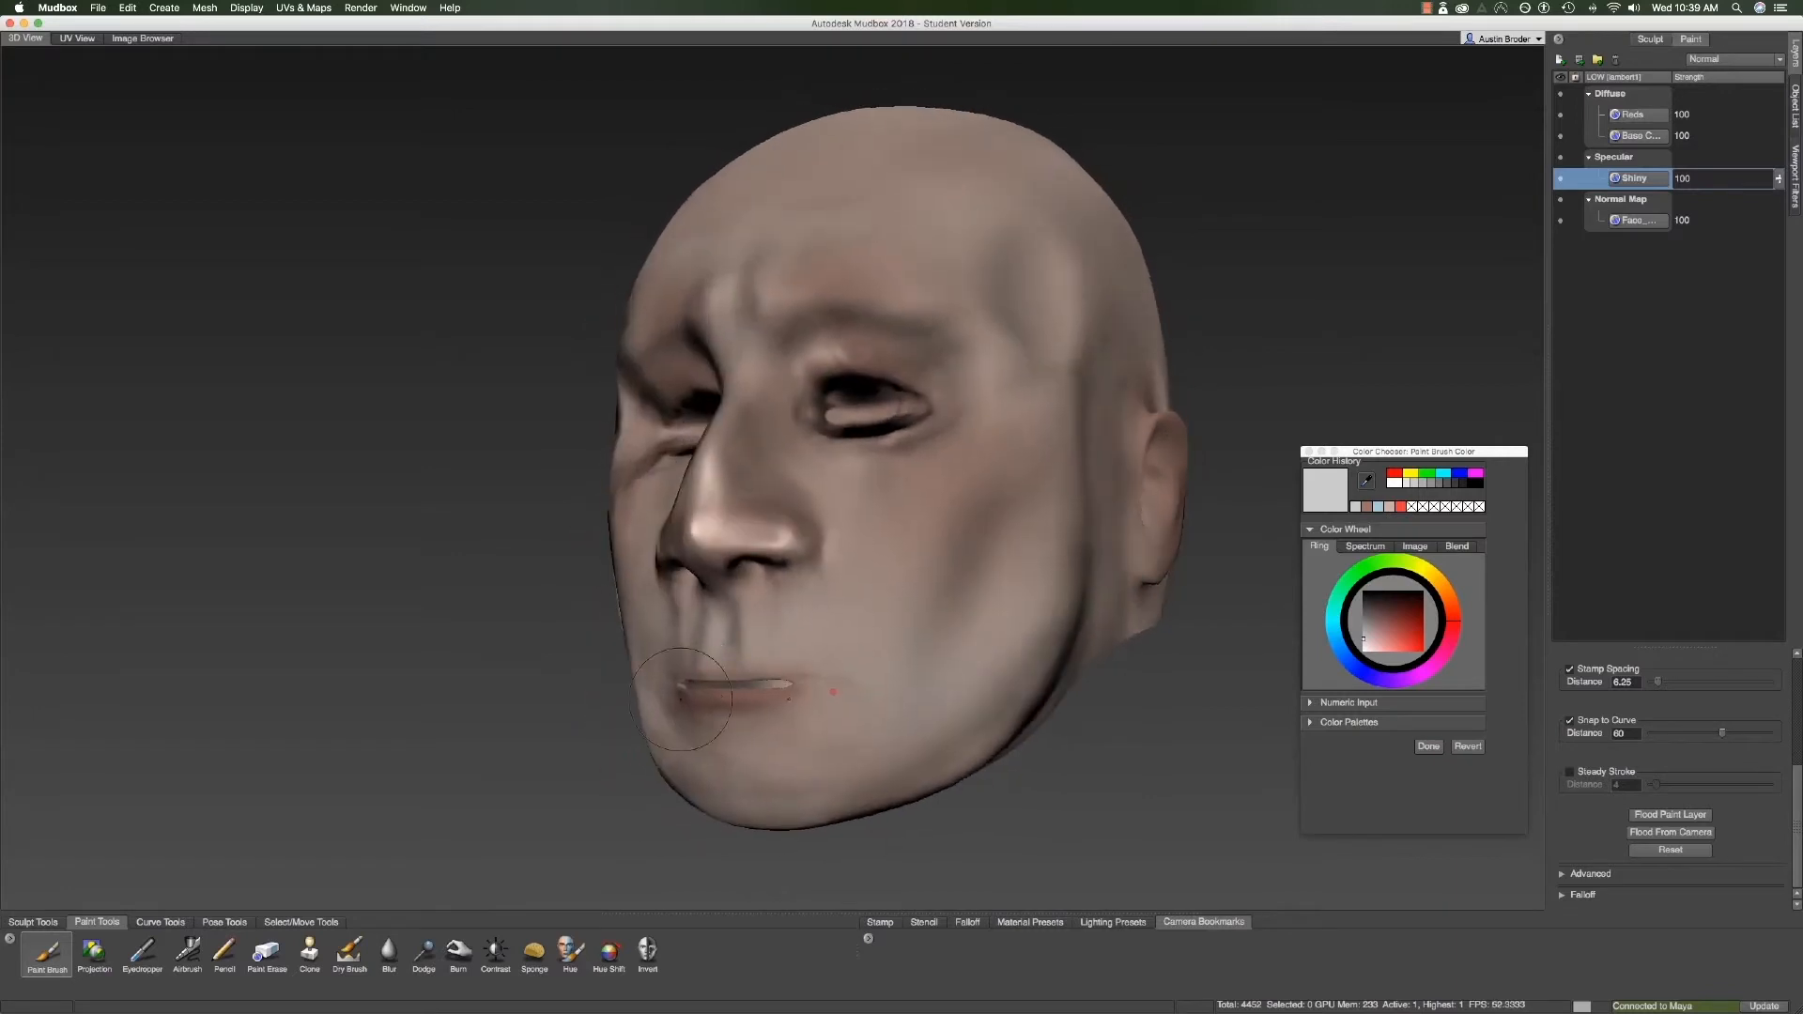
pyautogui.keyDown('alt'); pyautogui.moveTo(704, 695); pyautogui.dragTo(727, 742, button='right'); pyautogui.keyUp('alt')
pyautogui.keyDown('alt'); pyautogui.moveTo(727, 741); pyautogui.dragTo(731, 458, button='middle'); pyautogui.keyUp('alt')
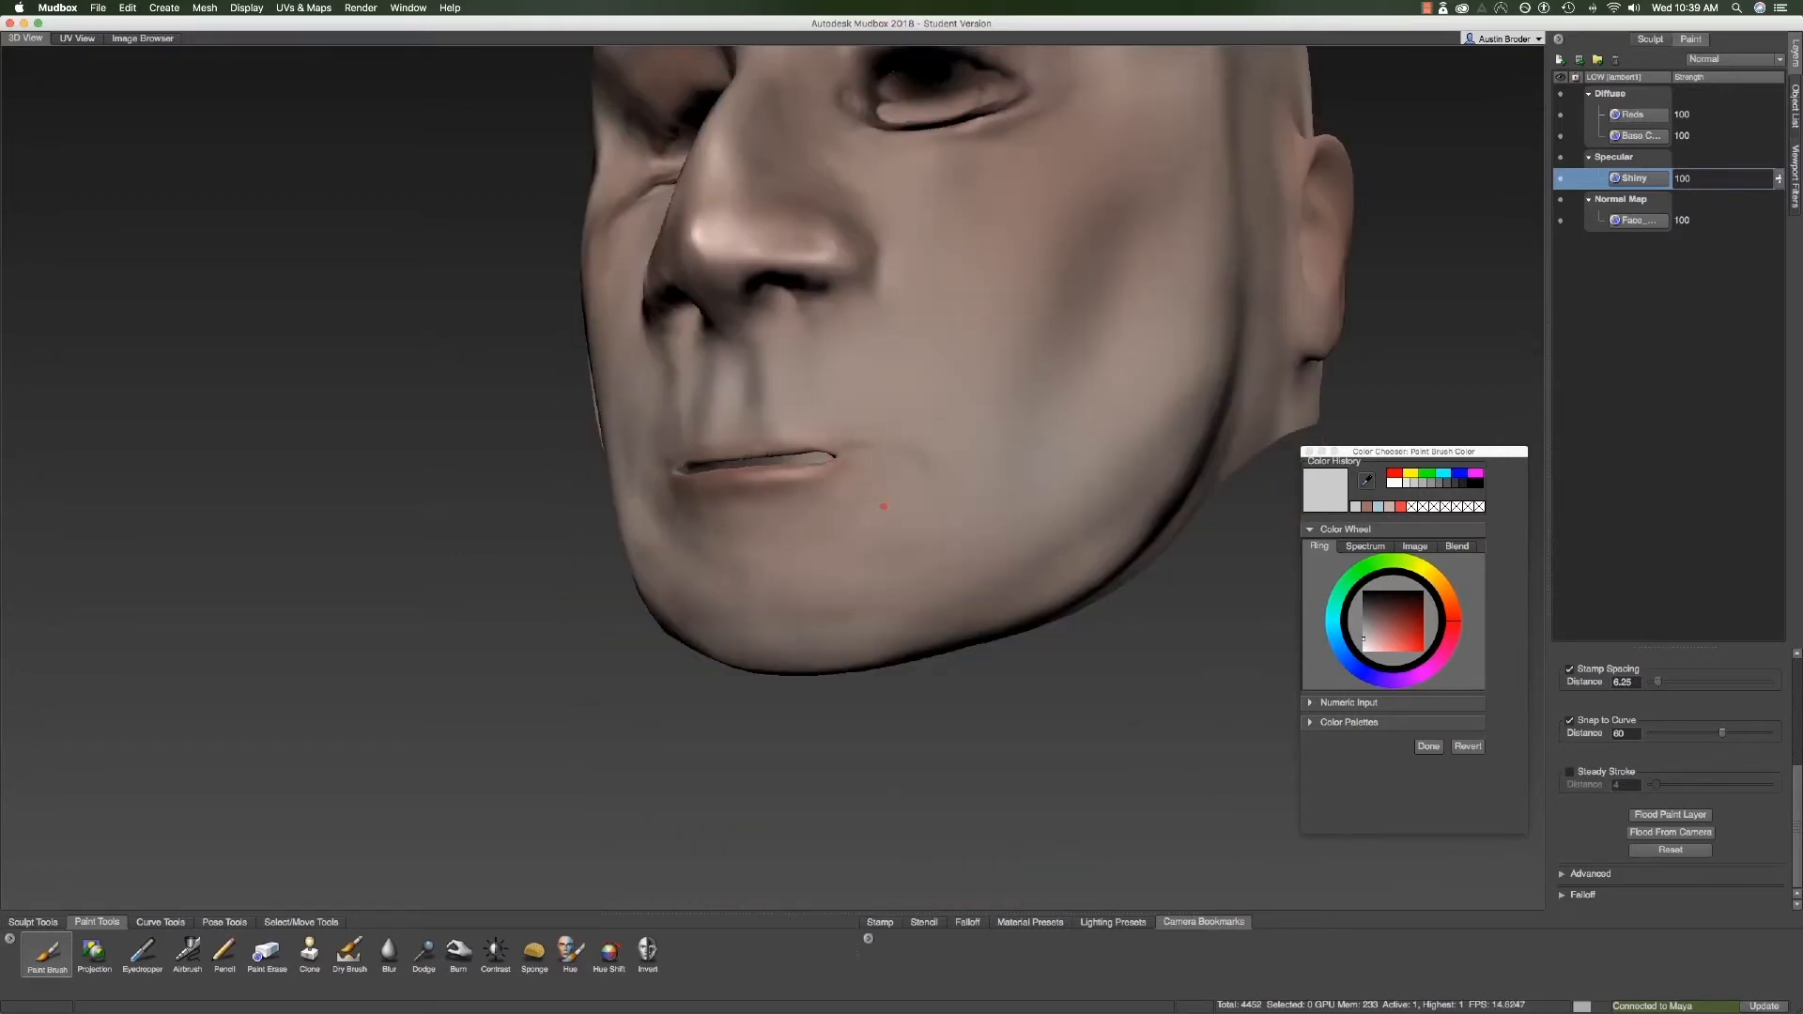
pyautogui.keyDown('alt'); pyautogui.moveTo(1063, 370); pyautogui.dragTo(1015, 361, button='right'); pyautogui.keyUp('alt')
pyautogui.keyDown('alt'); pyautogui.moveTo(1014, 361); pyautogui.dragTo(1013, 486, button='middle'); pyautogui.keyUp('alt')
pyautogui.keyDown('alt'); pyautogui.moveTo(1012, 487); pyautogui.dragTo(941, 467, button='right'); pyautogui.keyUp('alt')
pyautogui.keyDown('alt'); pyautogui.moveTo(941, 468); pyautogui.dragTo(926, 614); pyautogui.keyUp('alt')
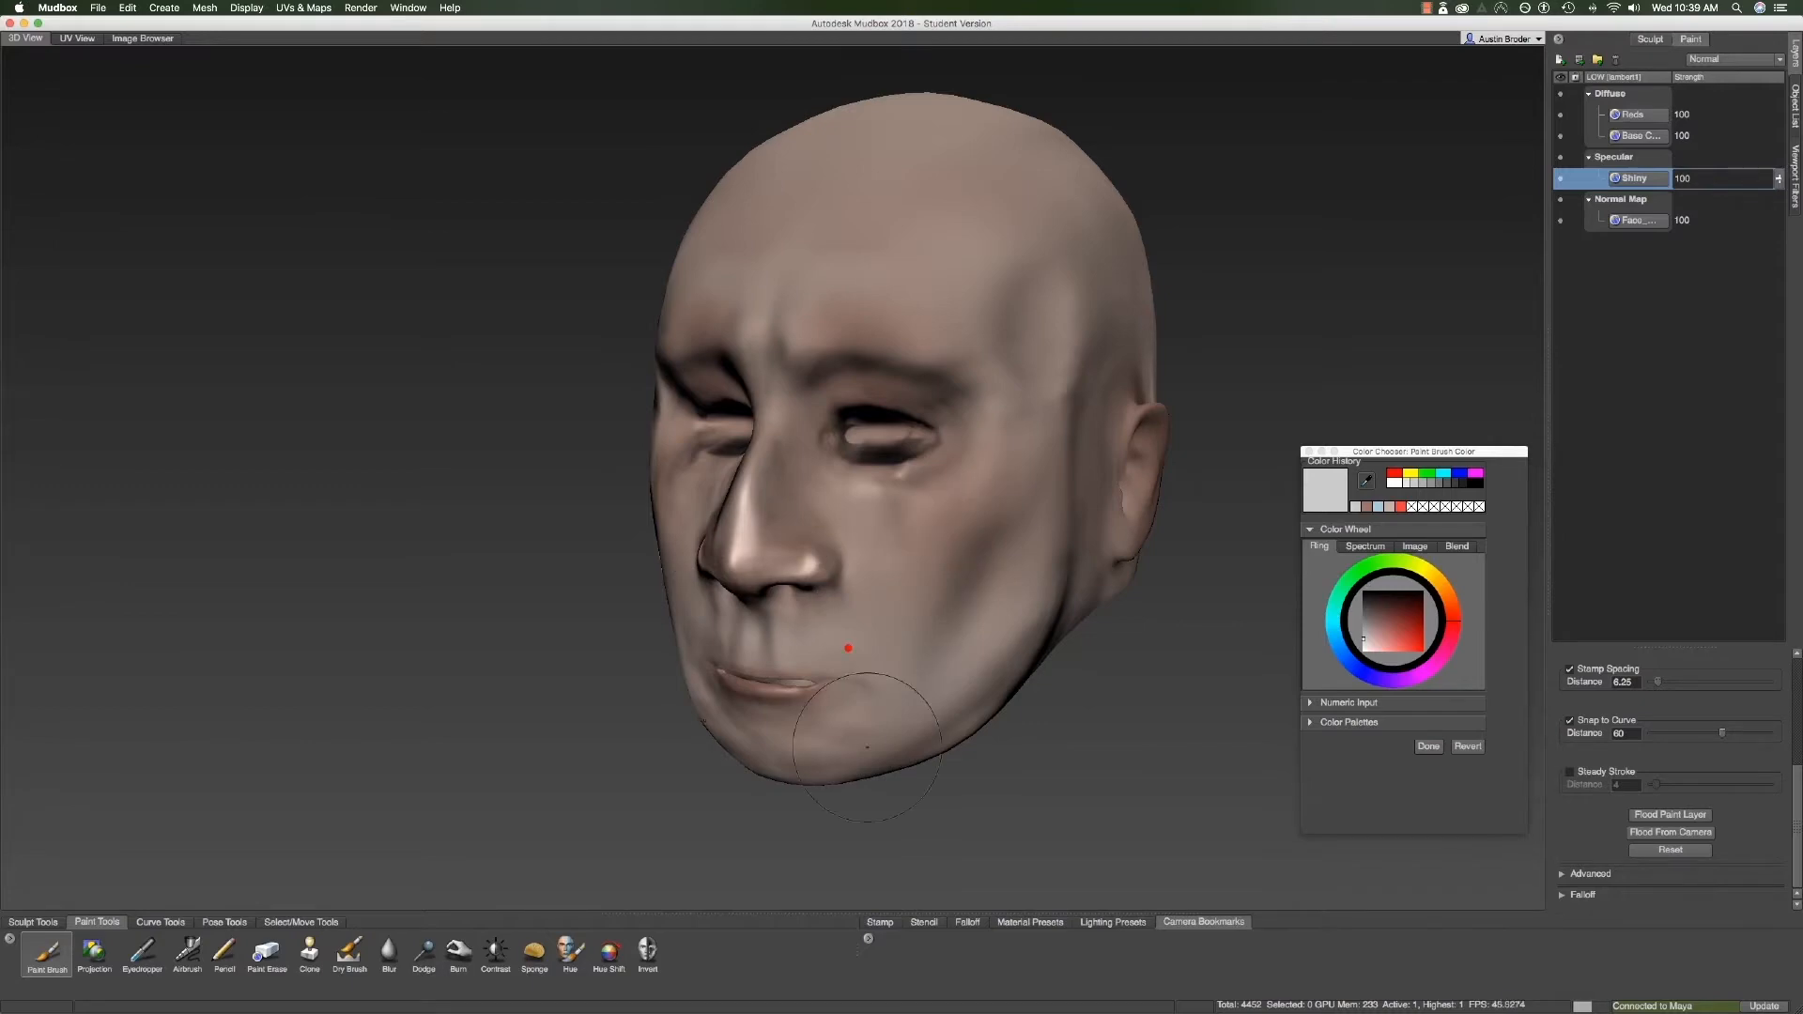
# - Create a new paint layer named SkinDetails in the Diffuse channel at size 2048
pyautogui.click(1560, 60)
pyautogui.click(883, 523)
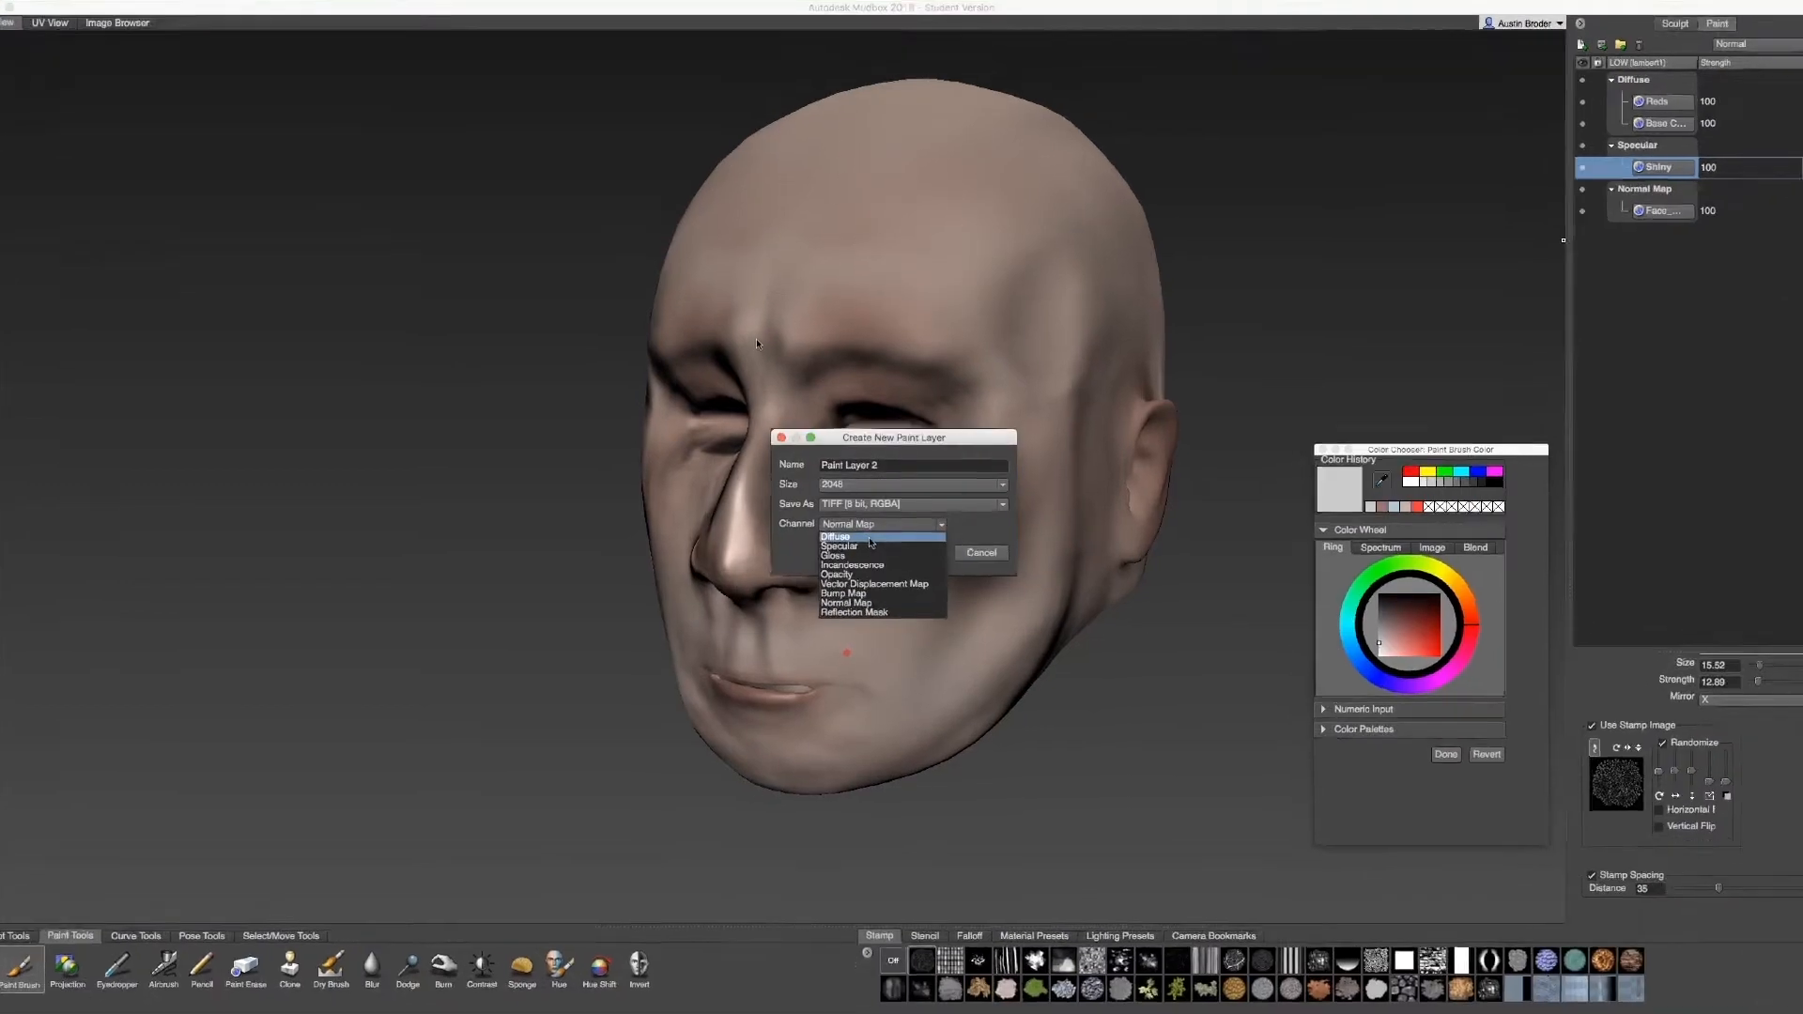
pyautogui.click(873, 536)
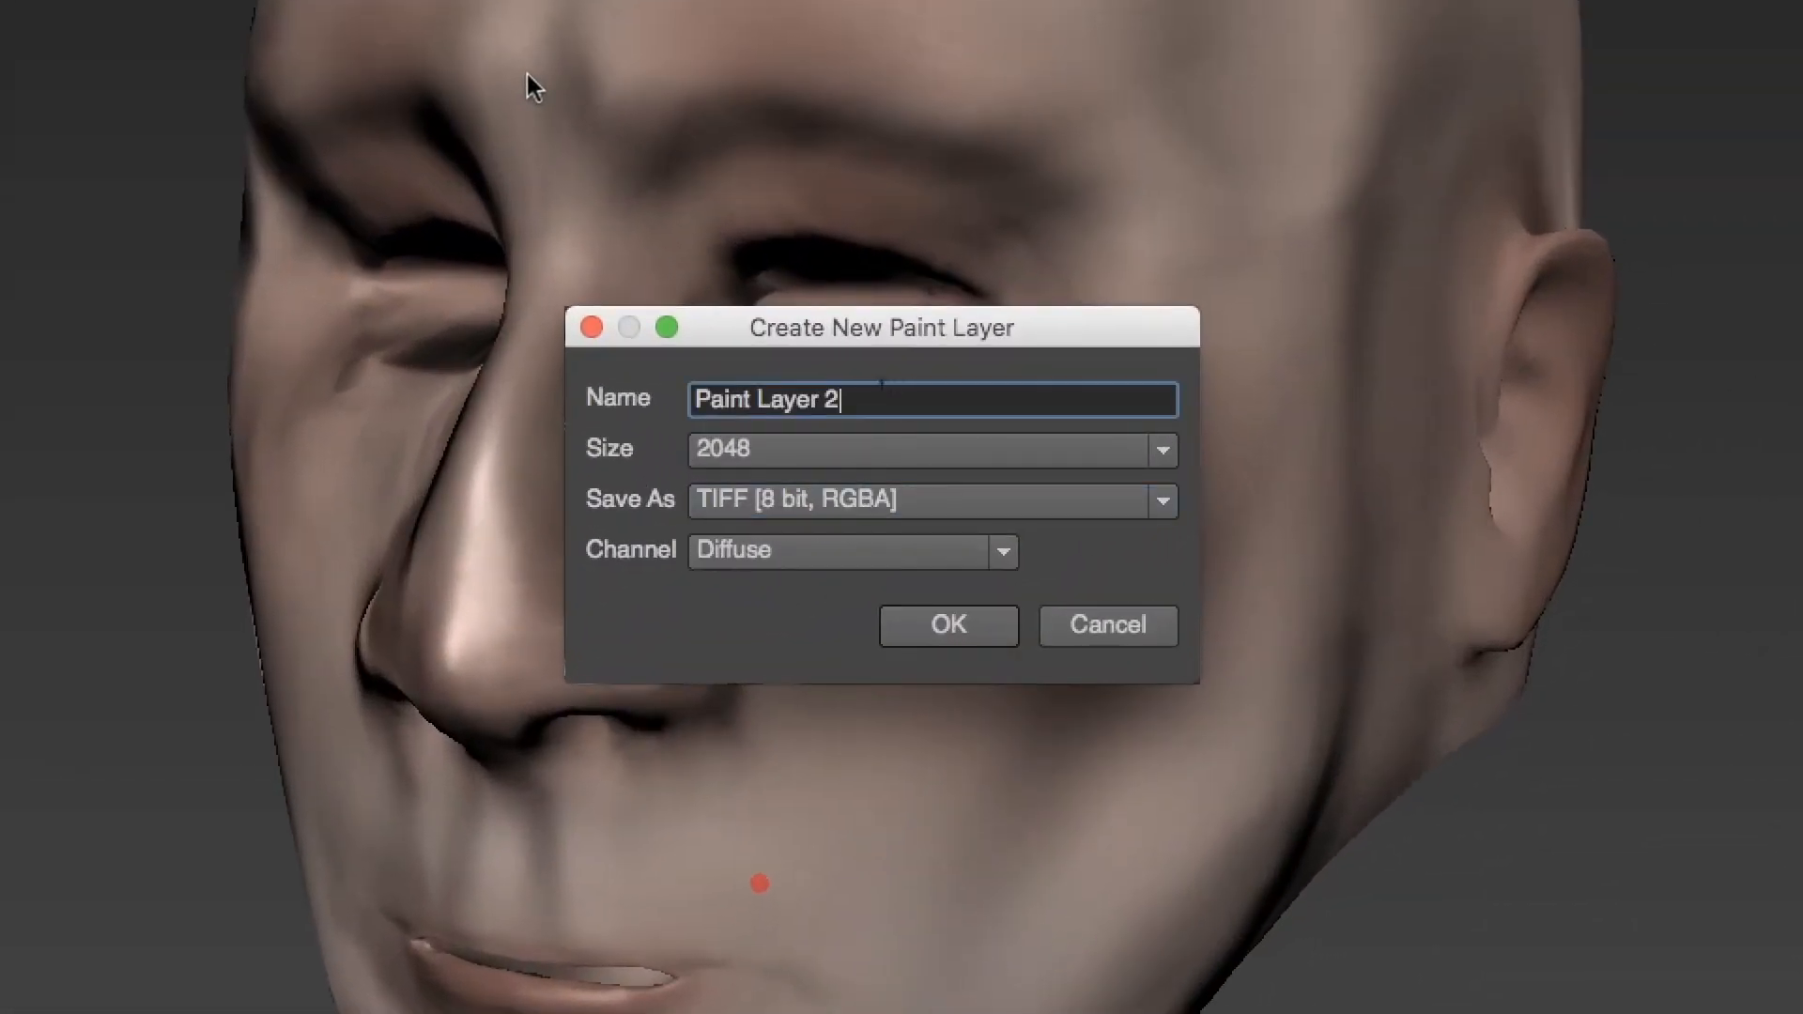
pyautogui.moveTo(882, 398); pyautogui.dragTo(627, 420)
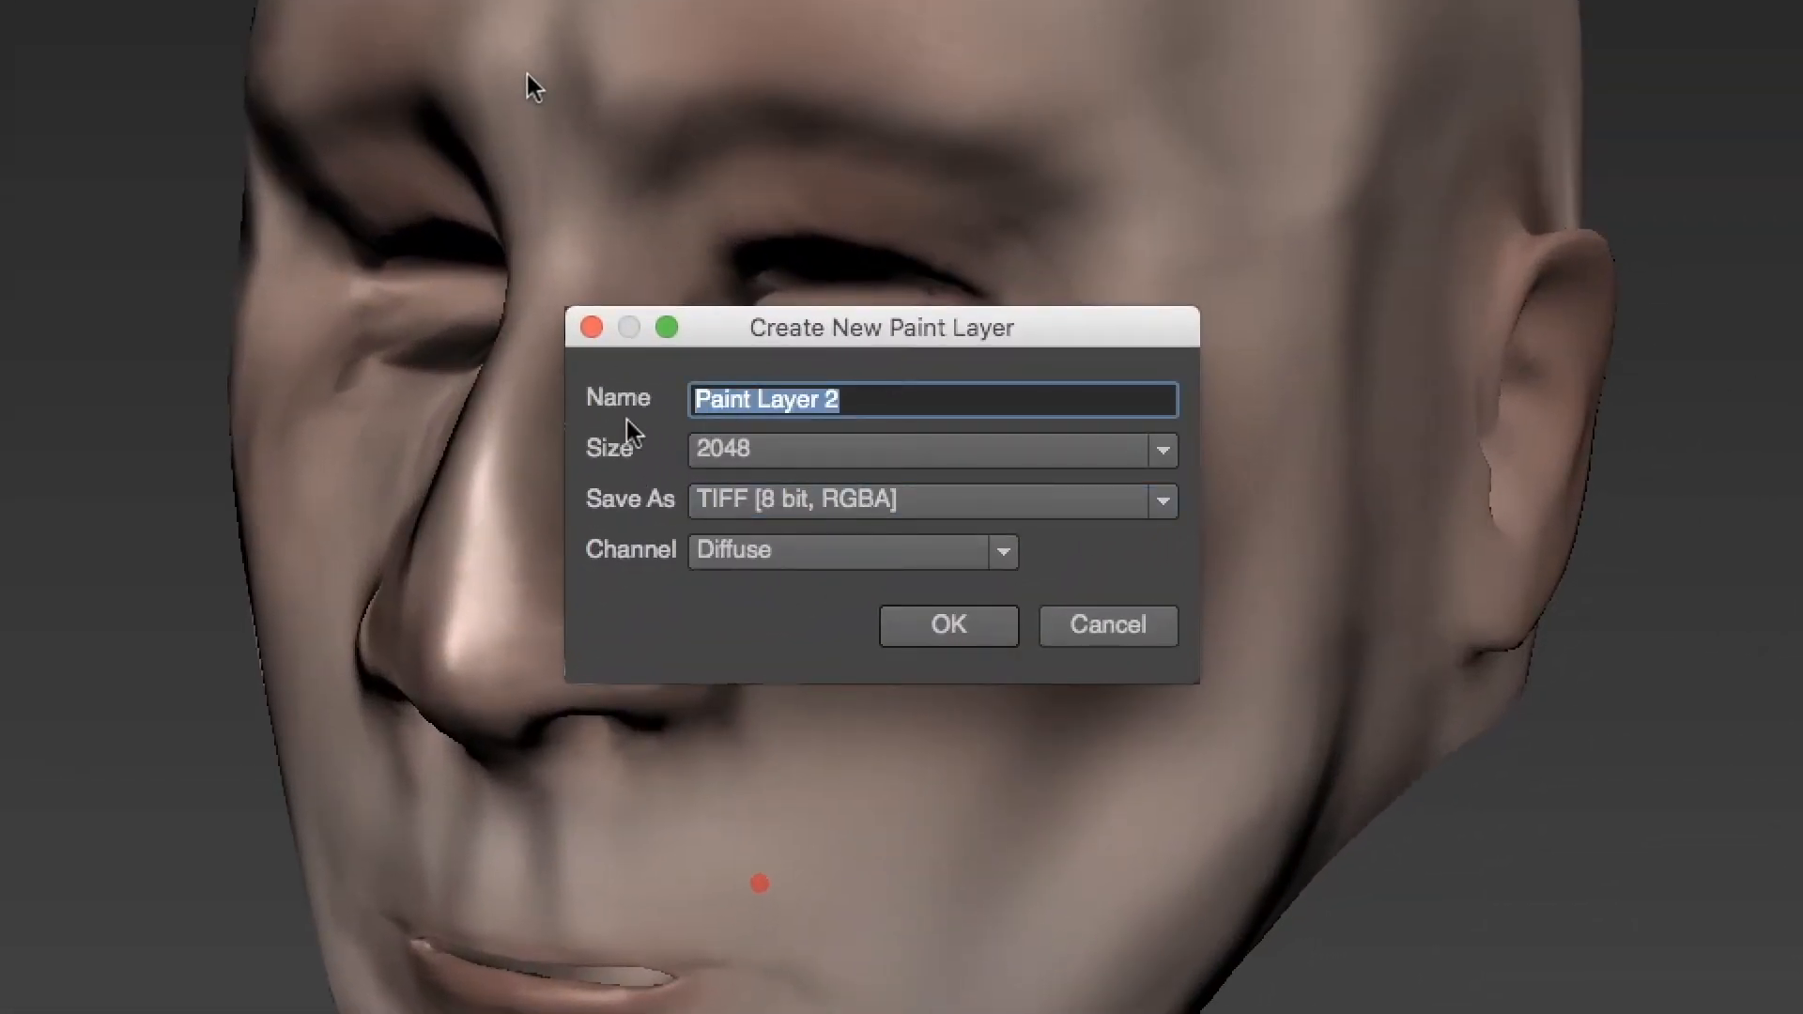
pyautogui.write('SkinDetails')
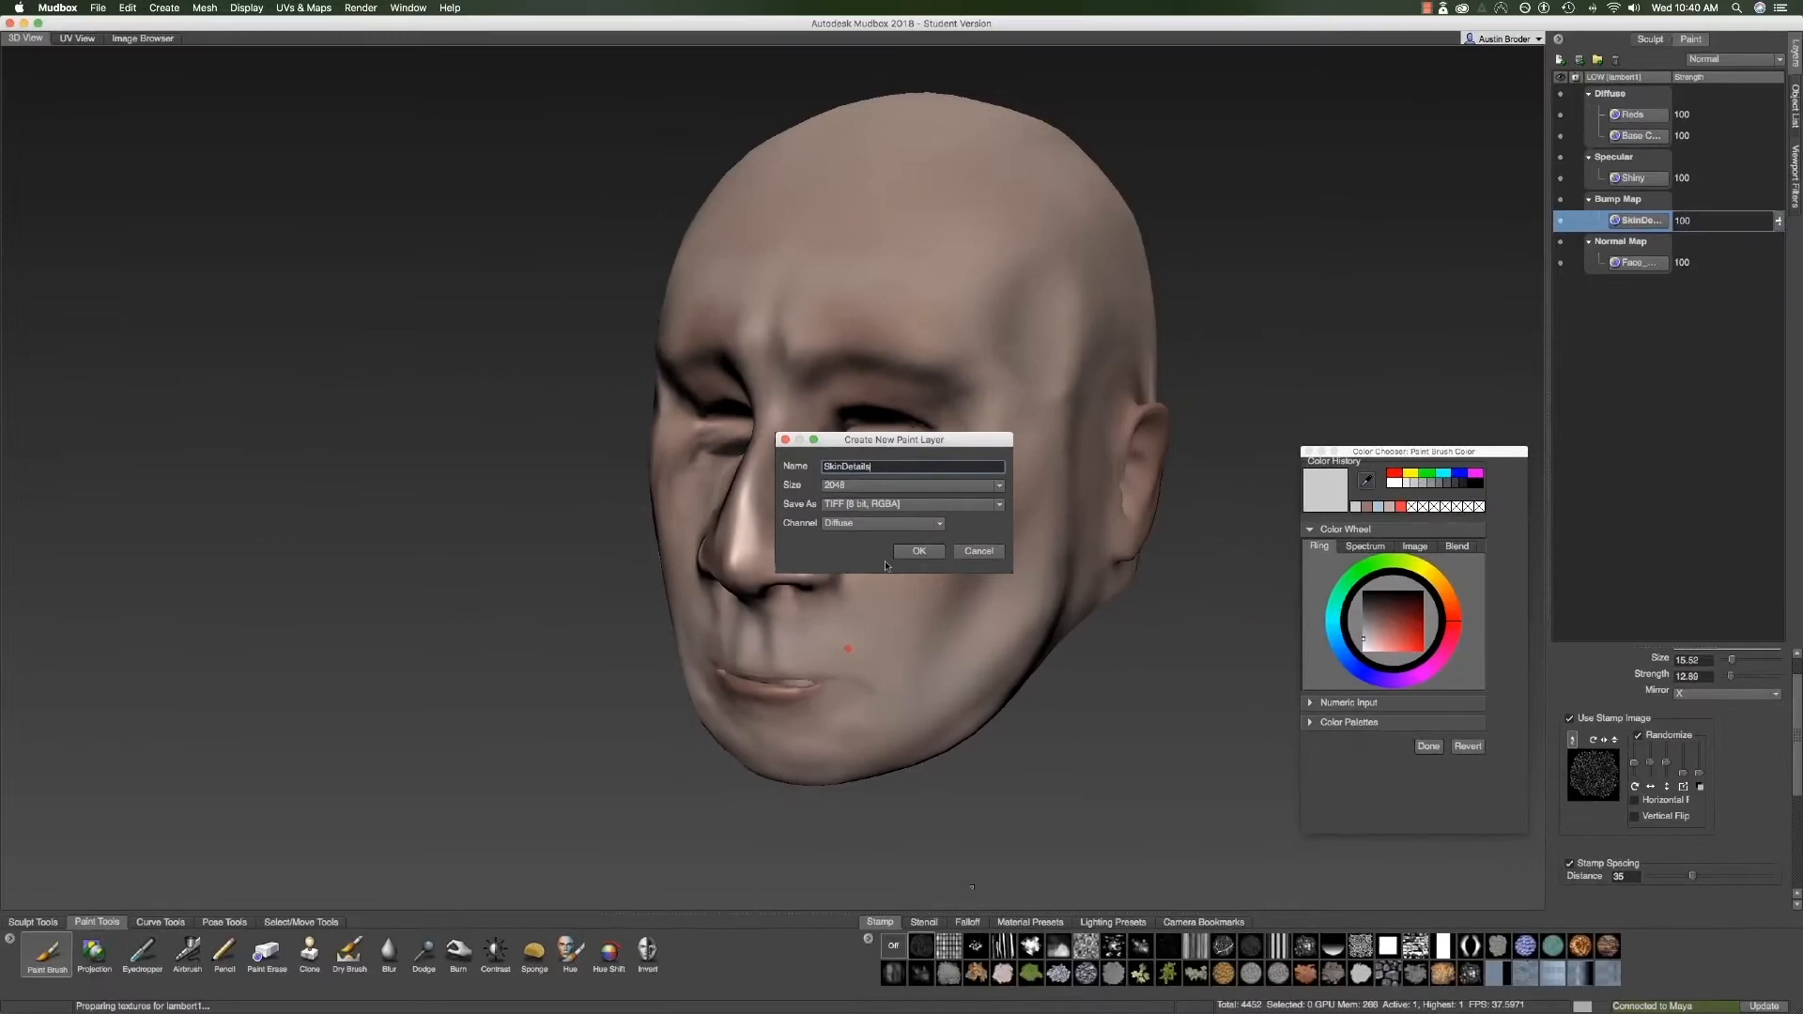
pyautogui.press('Return')
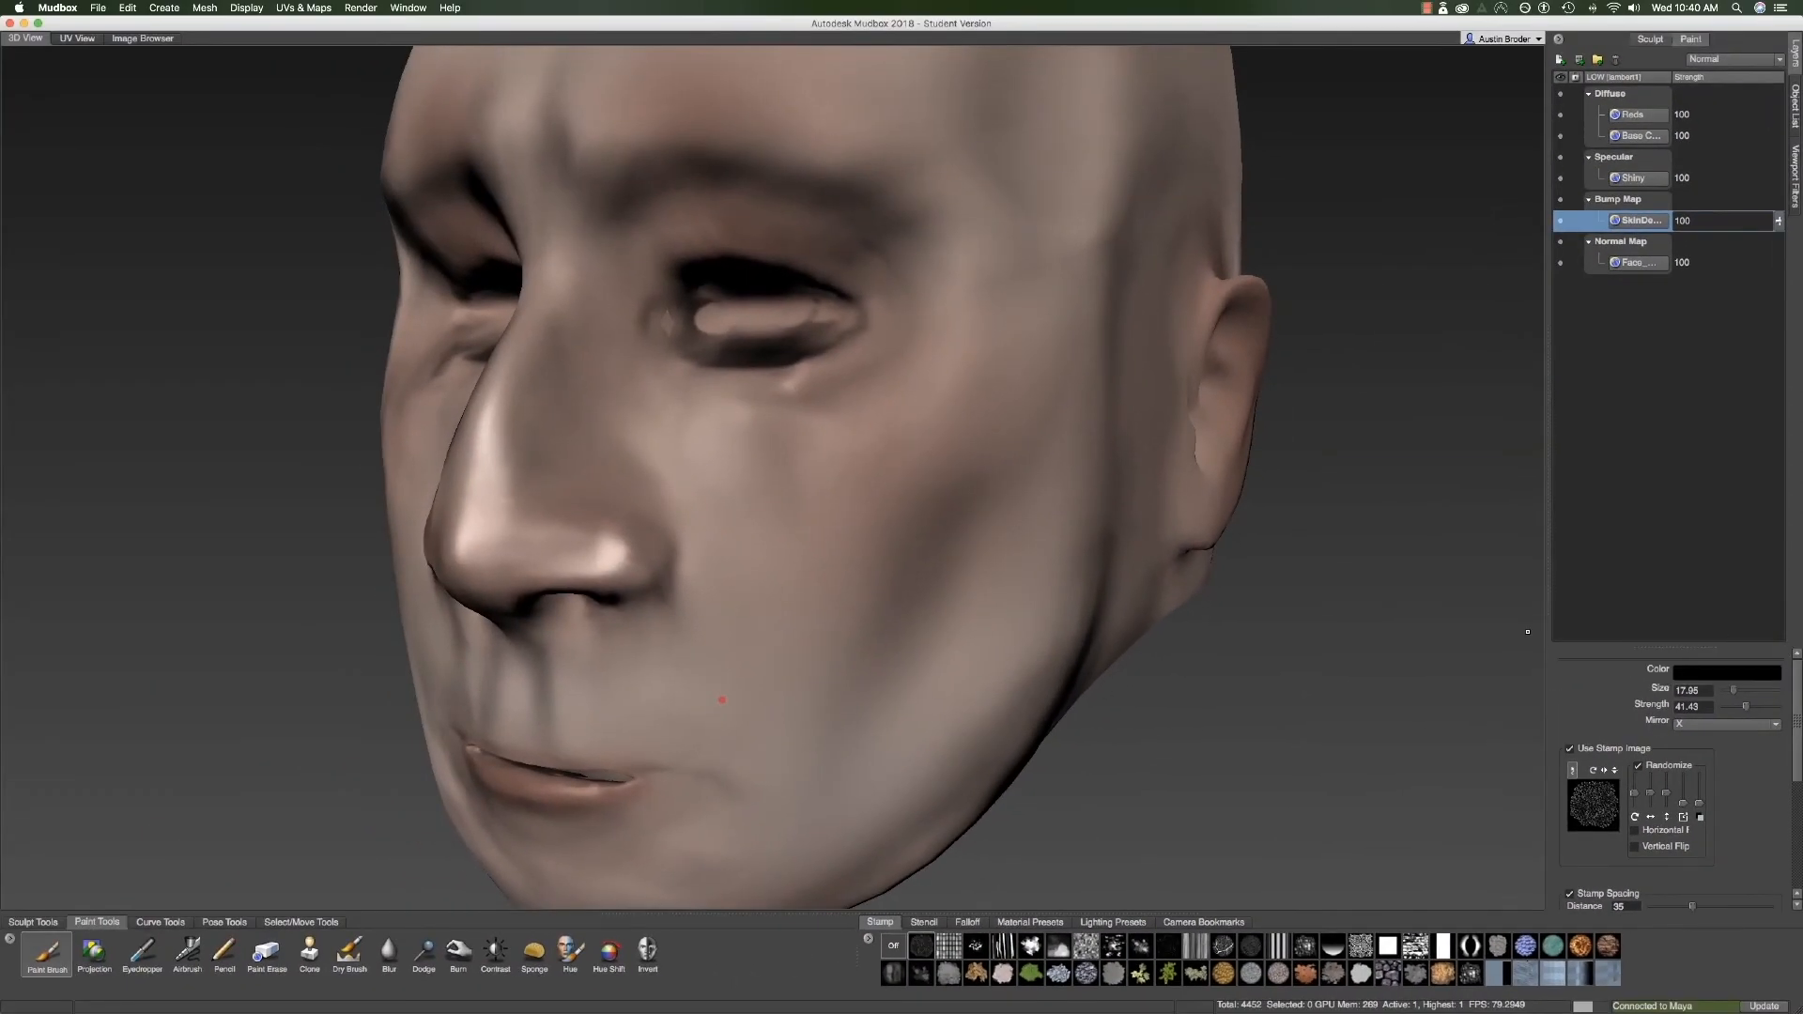
# - Stamp black skin texture onto the cheek on the SkinDetails bump layer, and turn the stamp off
pyautogui.moveTo(797, 592); pyautogui.dragTo(795, 593)
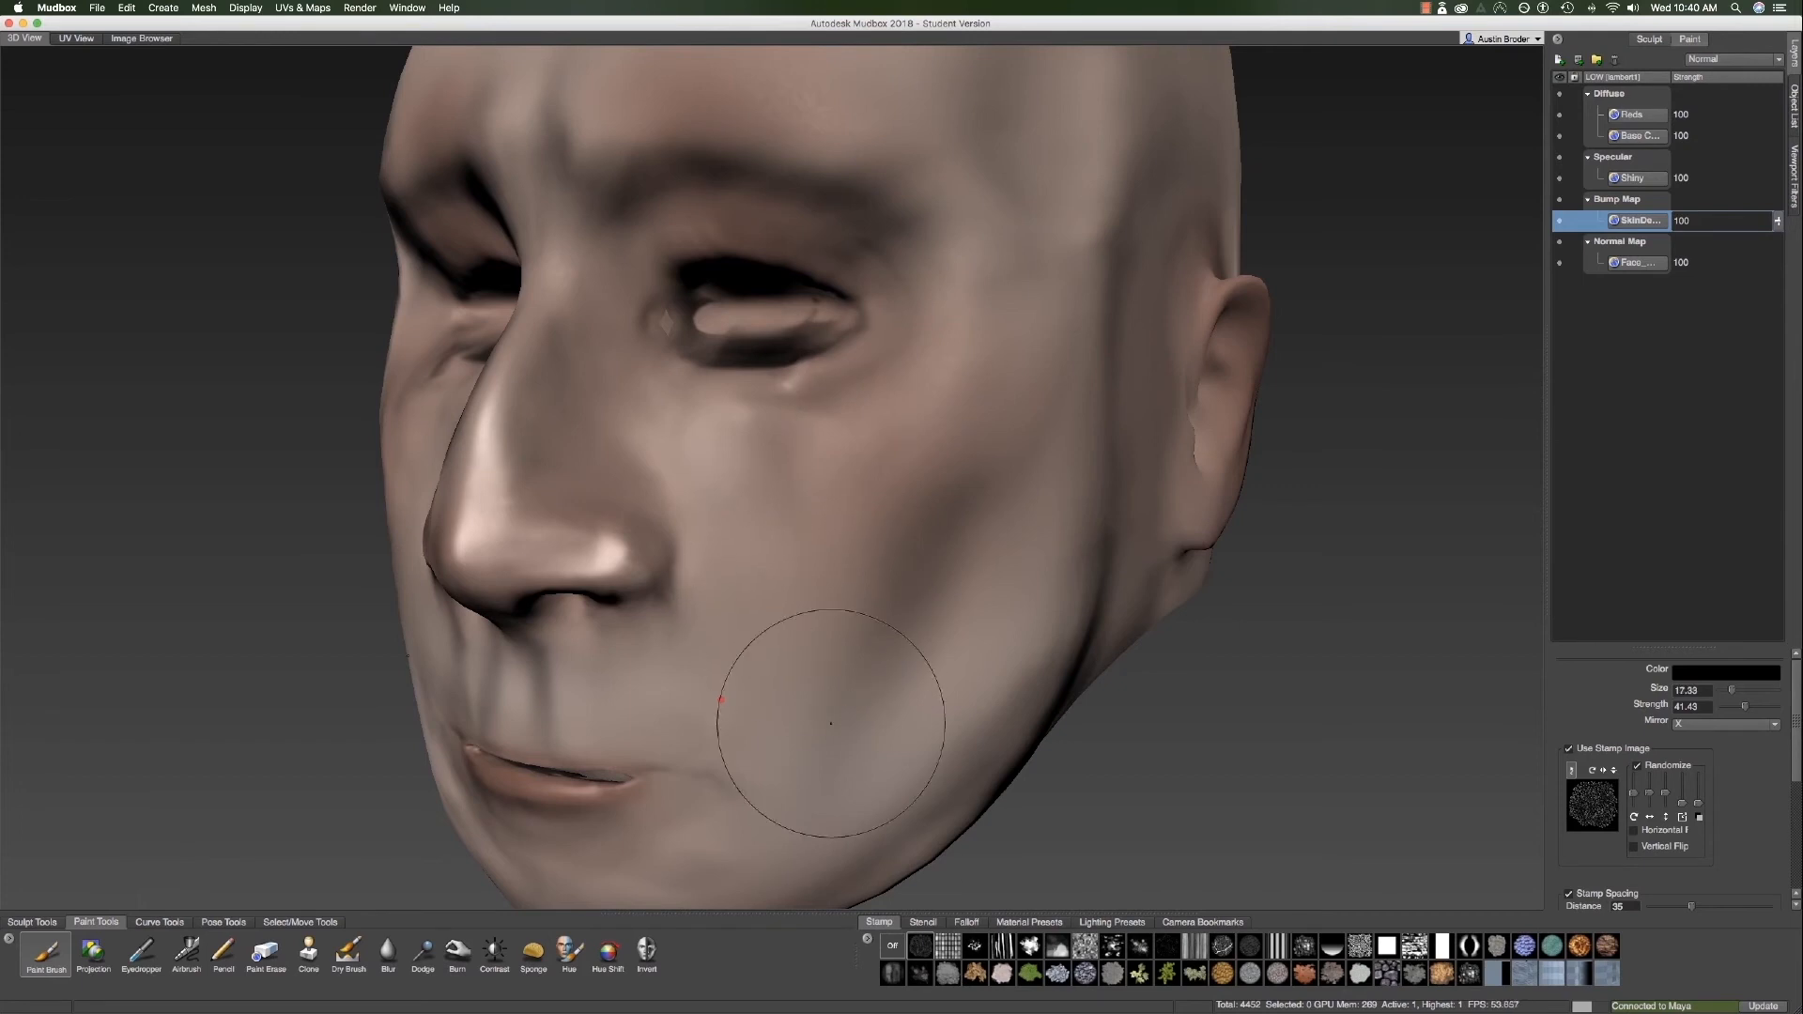
pyautogui.click(893, 947)
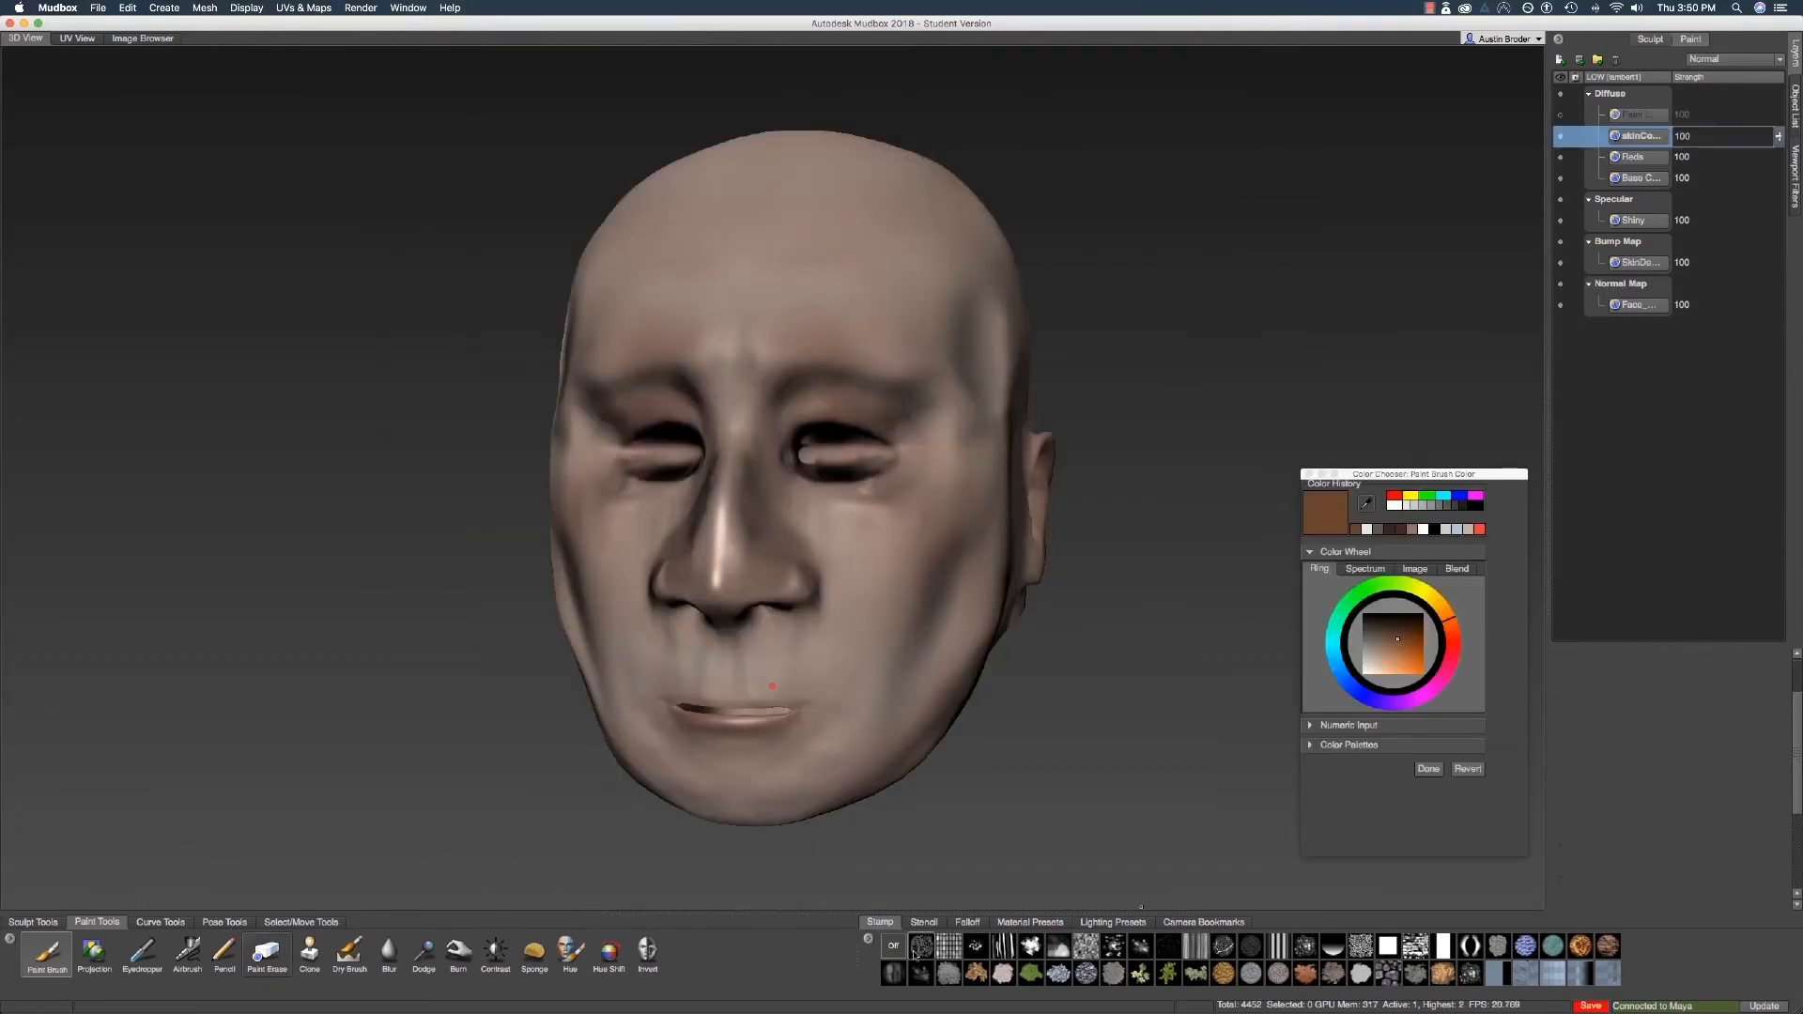
# - Select the speckled pore stamp and paint varied brown tones from the color history over the face on the diffuse skin detail layer
pyautogui.click(917, 951)
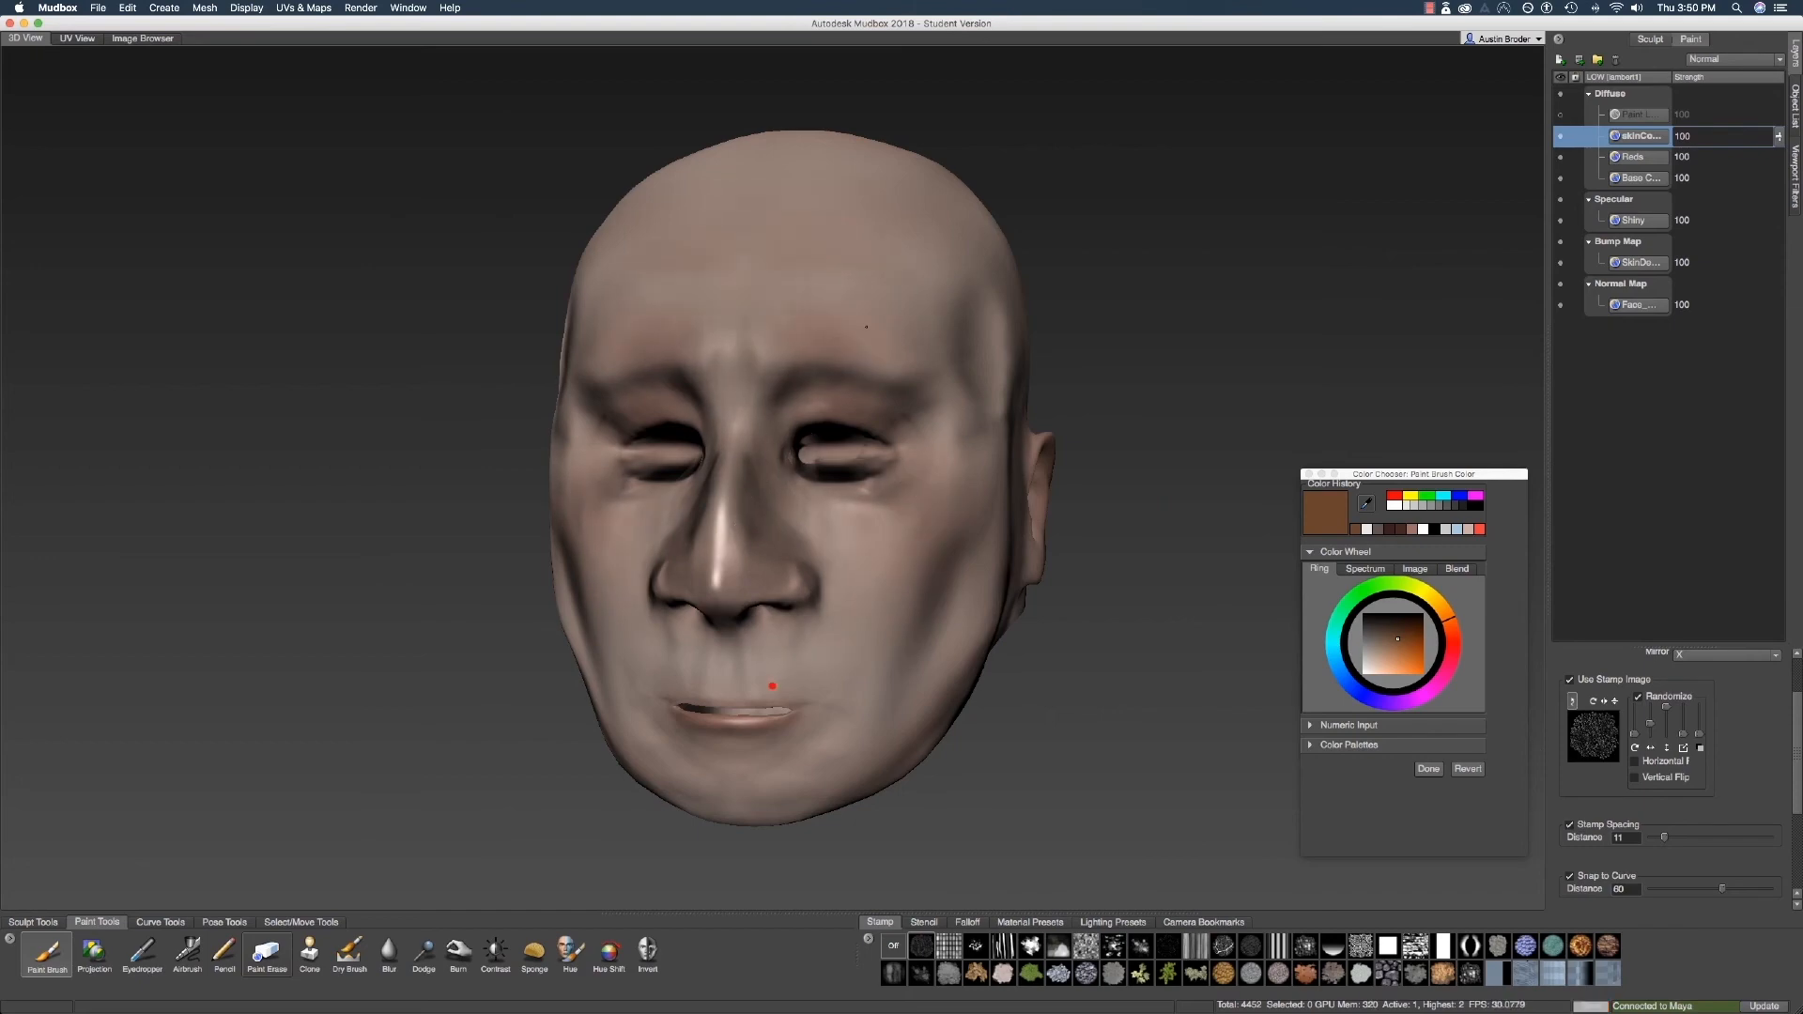
pyautogui.keyDown('alt'); pyautogui.moveTo(772, 685); pyautogui.dragTo(751, 808); pyautogui.keyUp('alt')
pyautogui.click(1411, 530)
pyautogui.keyDown('alt'); pyautogui.moveTo(808, 657); pyautogui.dragTo(676, 563); pyautogui.keyUp('alt')
pyautogui.moveTo(714, 676)
pyautogui.keyDown('alt'); pyautogui.mouseDown()
pyautogui.moveTo(614, 607)
pyautogui.moveTo(807, 601)
pyautogui.mouseUp(); pyautogui.keyUp('alt')
pyautogui.click(1379, 531)
pyautogui.moveTo(644, 632)
pyautogui.keyDown('alt'); pyautogui.mouseDown()
pyautogui.moveTo(695, 685)
pyautogui.moveTo(713, 648)
pyautogui.mouseUp(); pyautogui.keyUp('alt')
pyautogui.click(1411, 530)
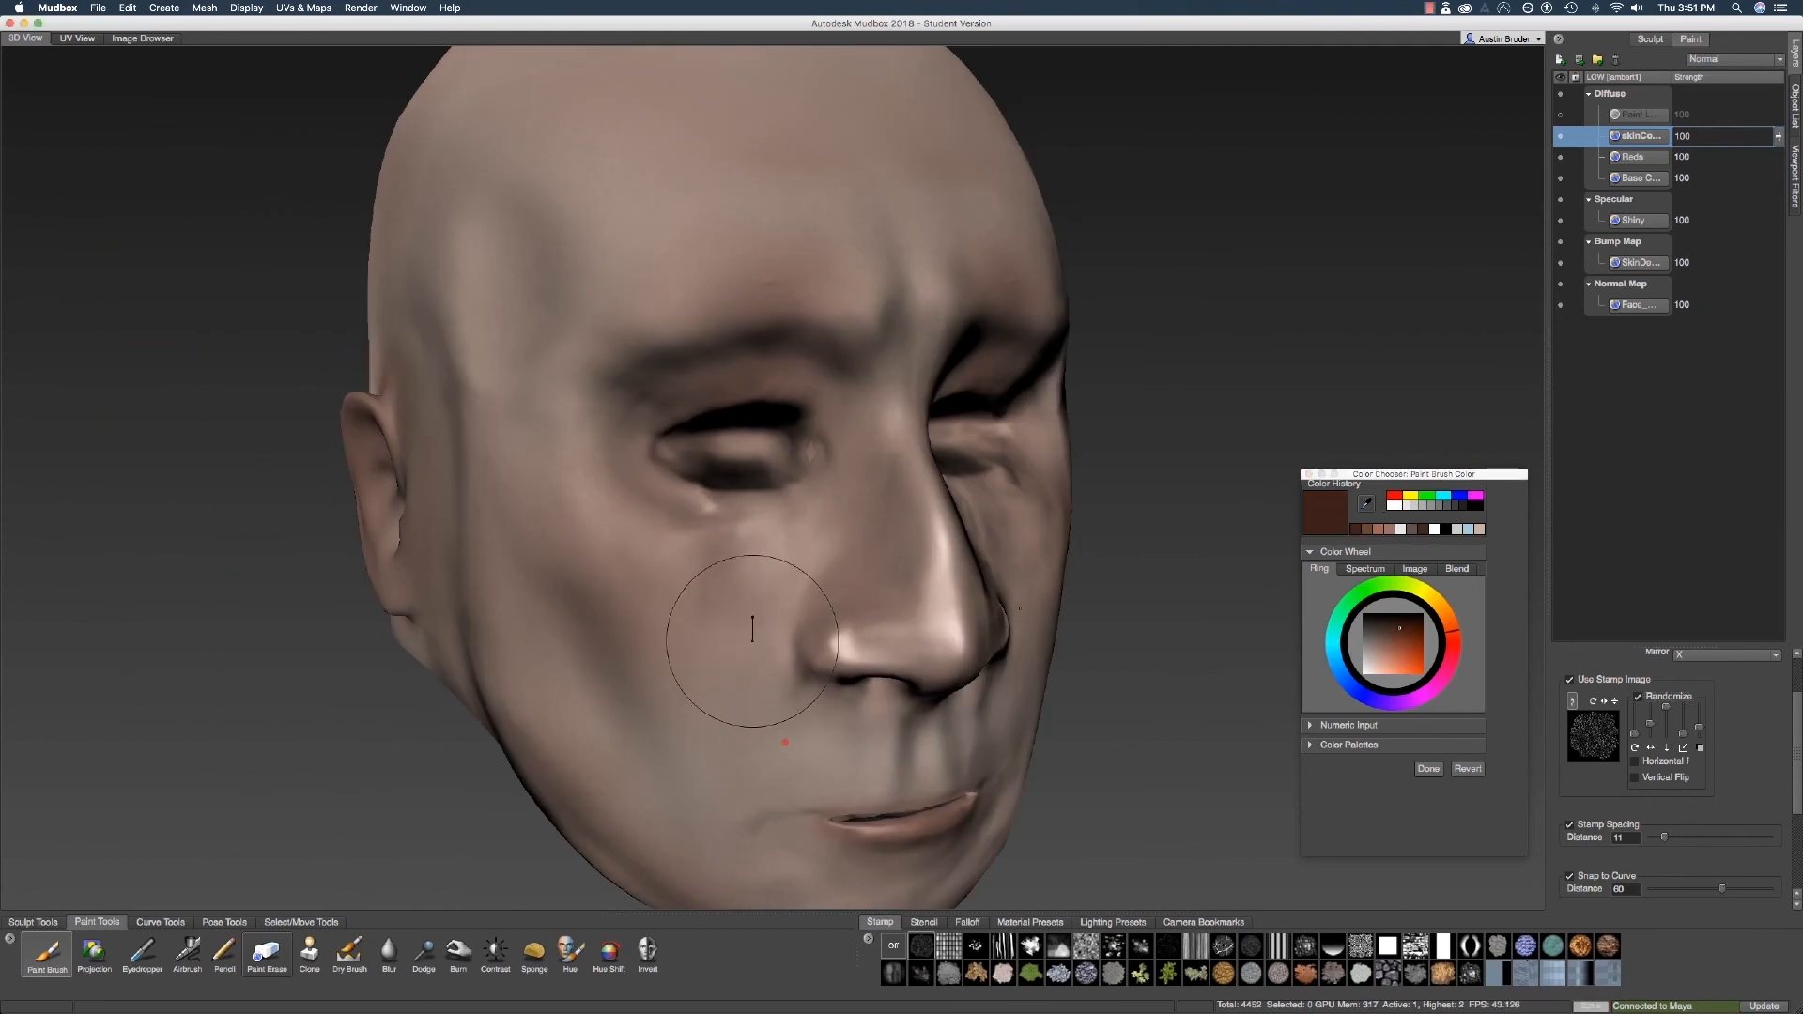
# - Switch to the Blur brush for softening the stamped skin color around the cheek and nose
pyautogui.moveTo(753, 641)
pyautogui.keyDown('alt'); pyautogui.mouseDown()
pyautogui.moveTo(601, 625)
pyautogui.moveTo(751, 639)
pyautogui.mouseUp(); pyautogui.keyUp('alt')
pyautogui.keyDown('alt'); pyautogui.moveTo(845, 657); pyautogui.dragTo(785, 623, button='right'); pyautogui.keyUp('alt')
pyautogui.click(388, 954)
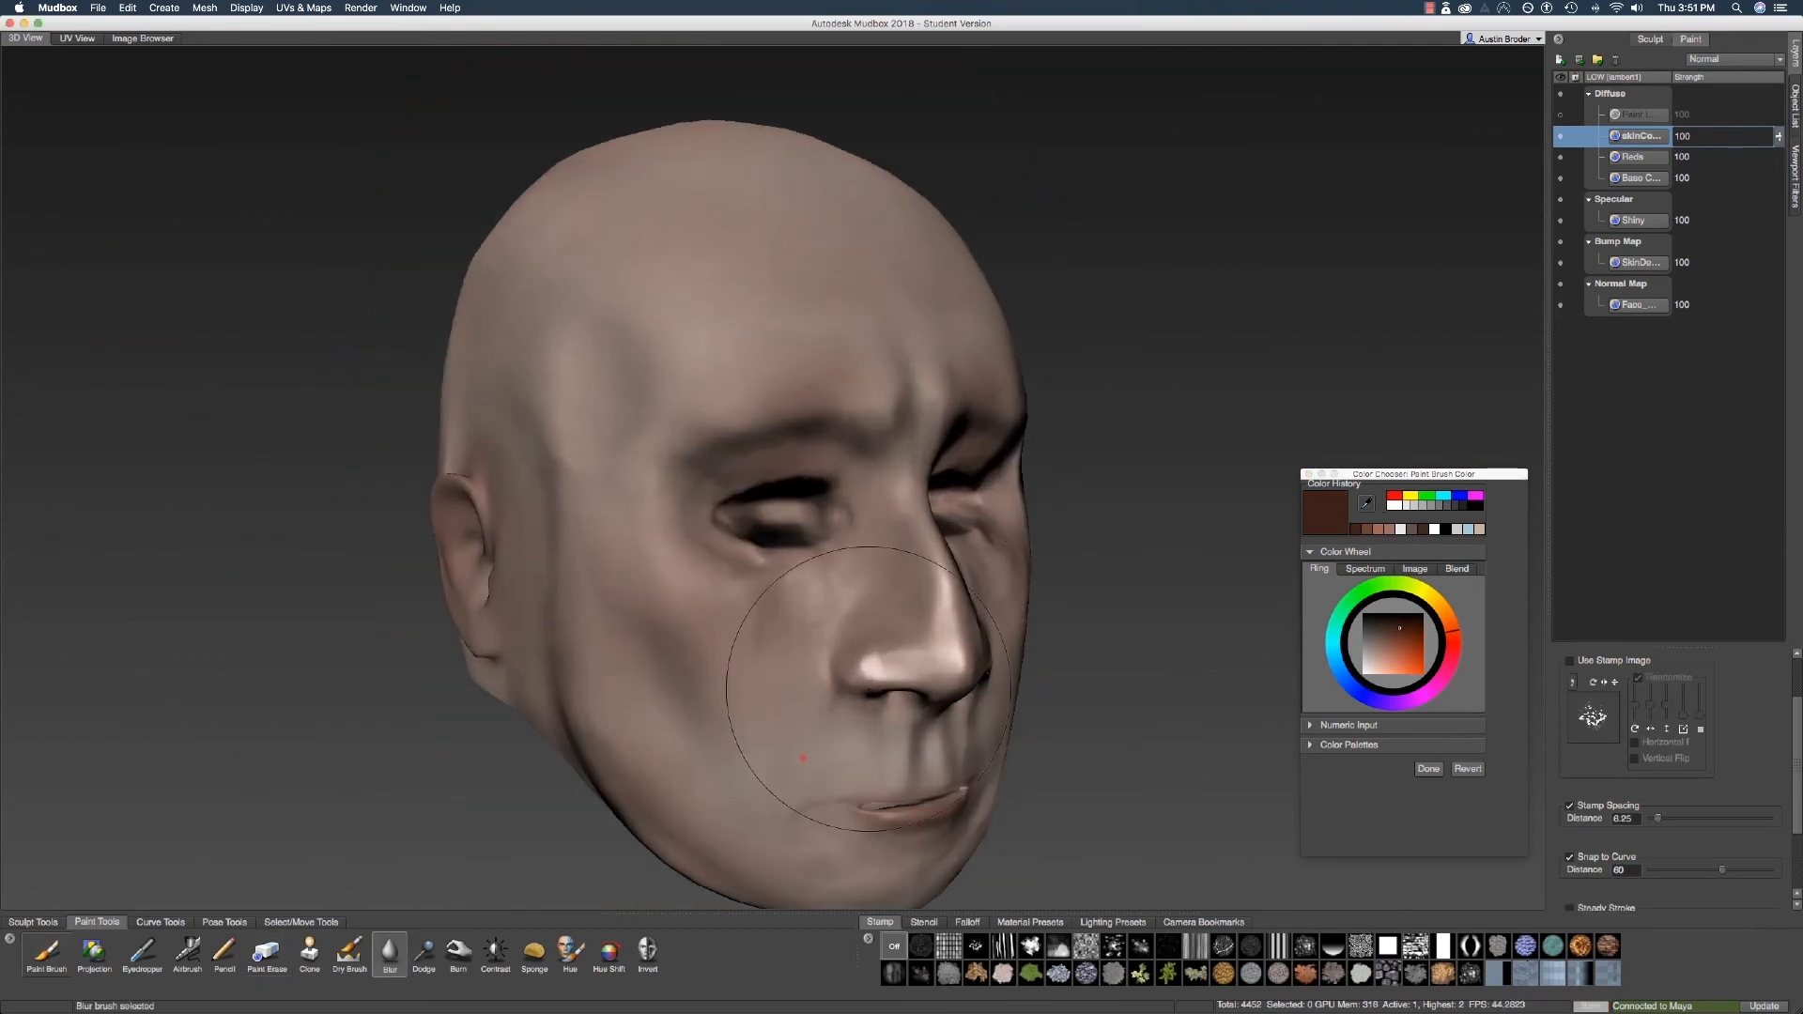